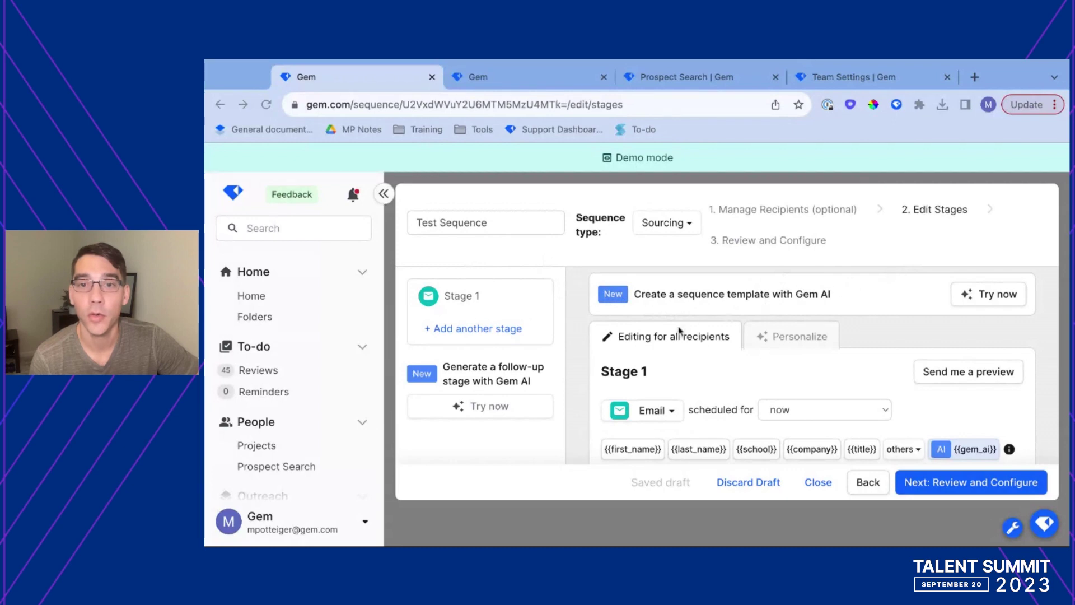
Step: Start a sequence template with Gem AI and enter Chief of Staff as the role being hired for
click(967, 294)
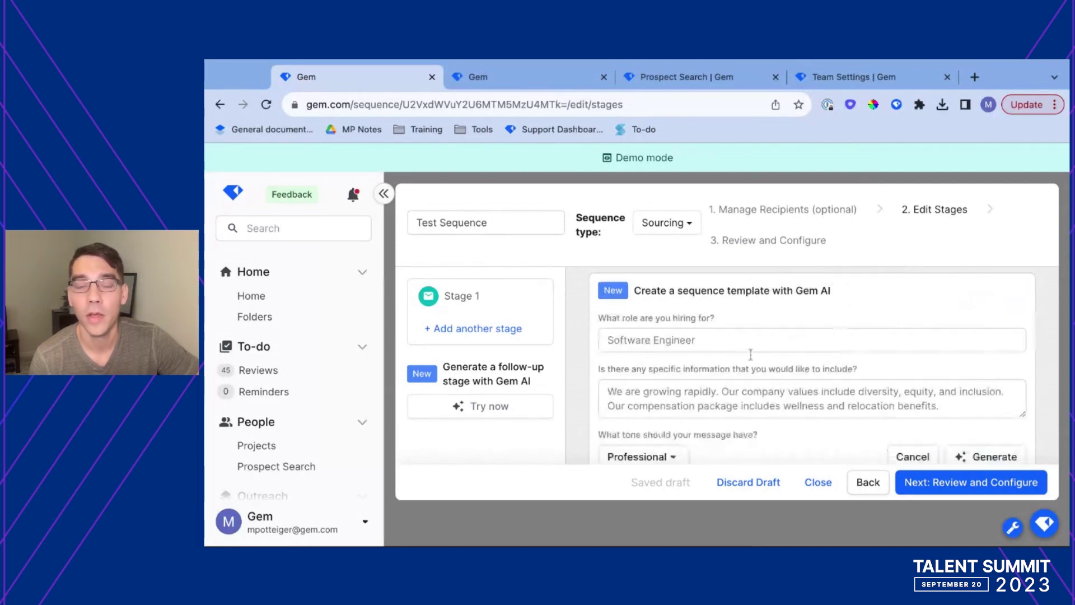
scroll(672, 336, down, 1)
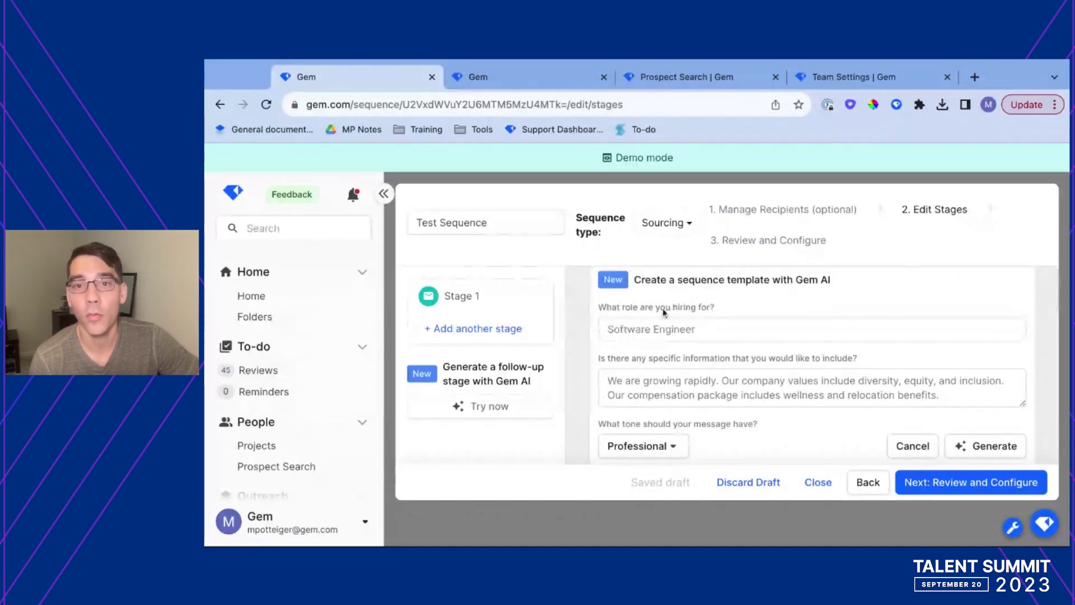
click(668, 330)
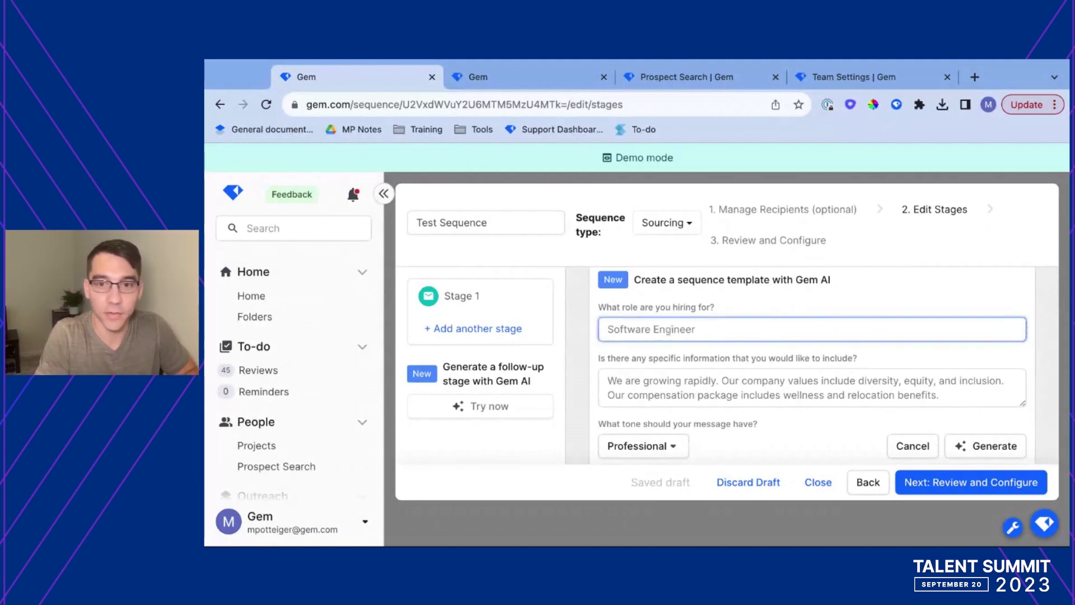
text(Chief of Staff)
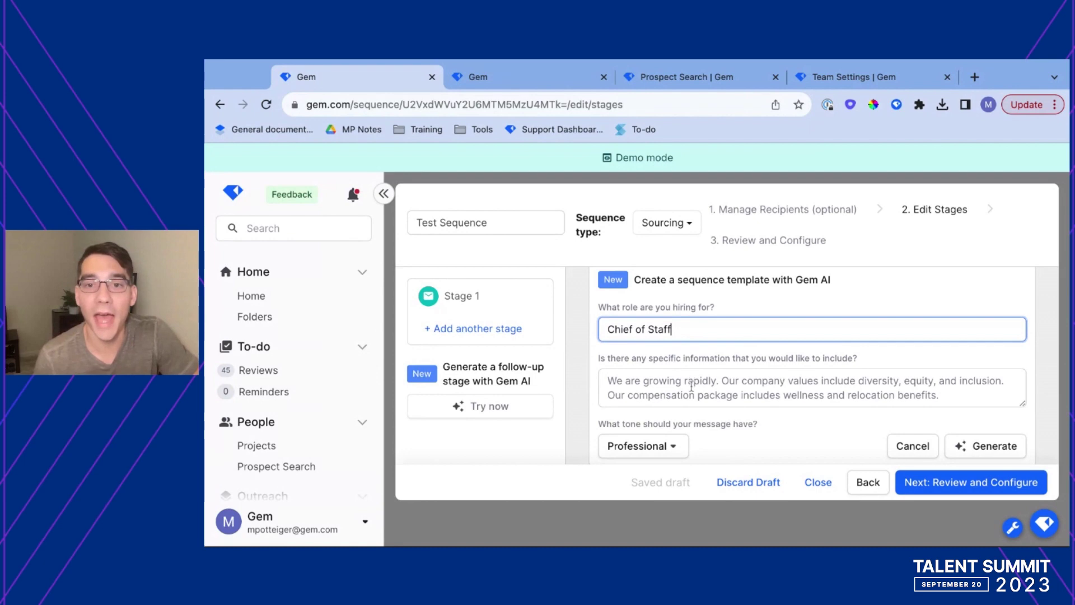
Step: Paste the prepared "About the Company" and "About the Role" notes as the specific information to include, and review them
key(Tab)
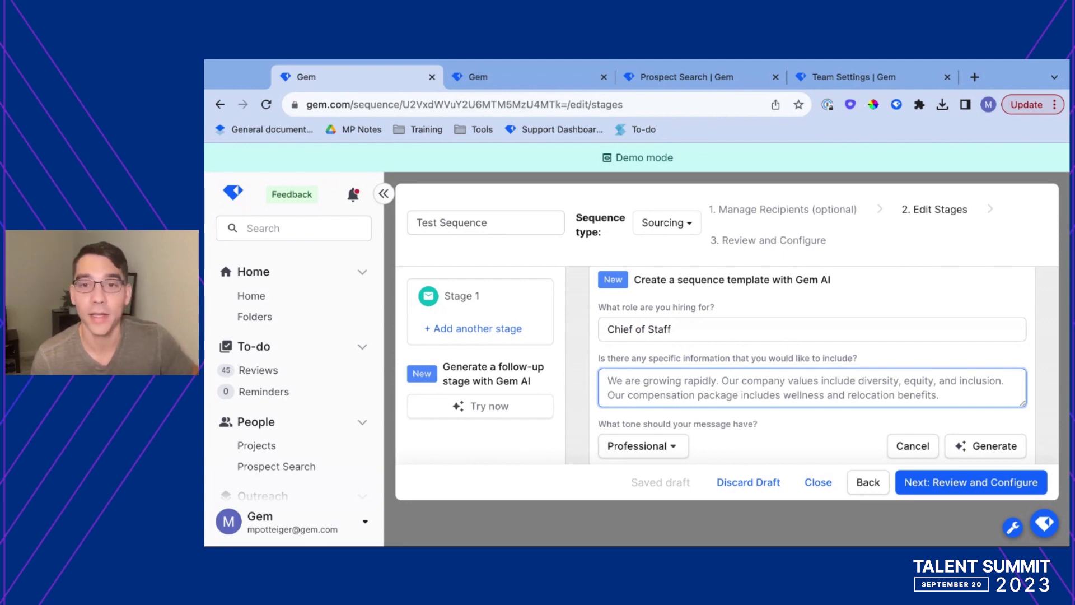
key(super+v)
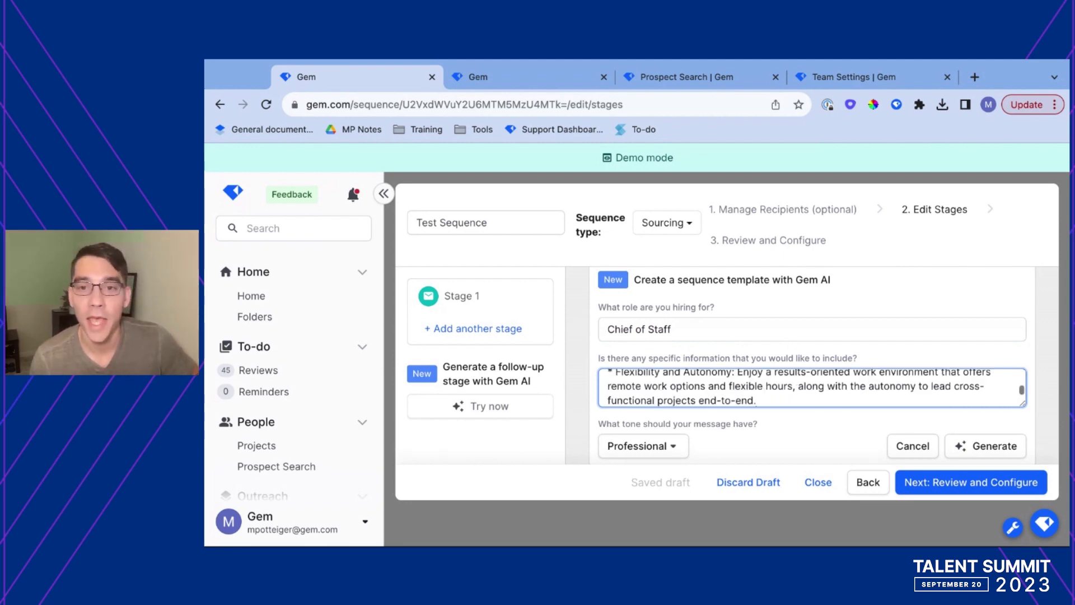
scroll(806, 386, up, 1)
scroll(806, 386, up, 5)
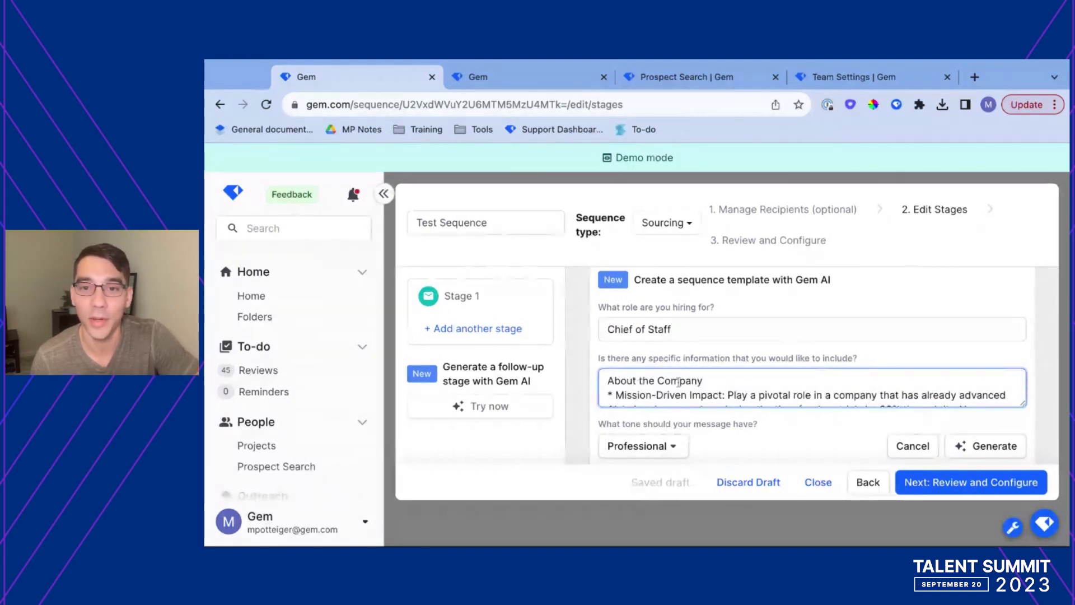
scroll(692, 386, down, 1)
scroll(692, 387, down, 5)
scroll(812, 387, down, 5)
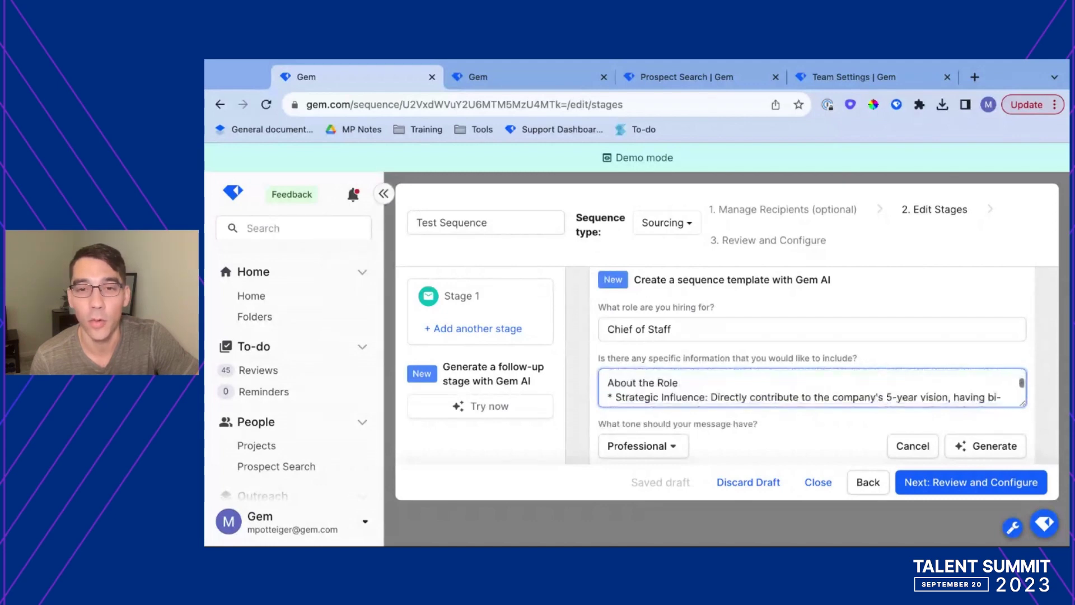
scroll(812, 386, down, 4)
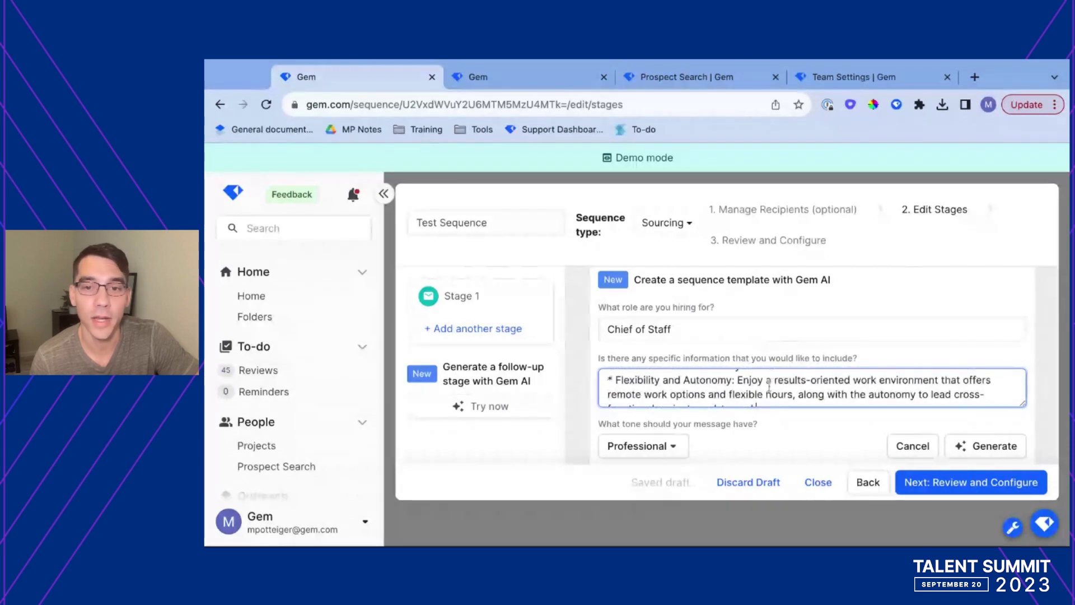
Step: Set the message tone to Casual and generate the Chief of Staff sequence template
scroll(768, 387, down, 3)
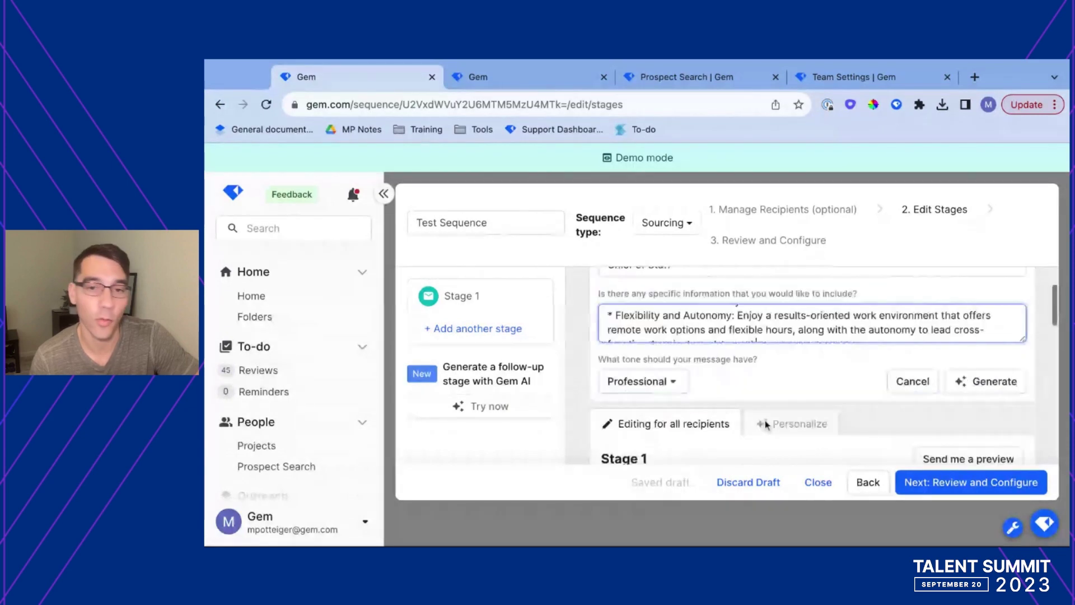
scroll(753, 384, down, 1)
scroll(753, 384, down, 1)
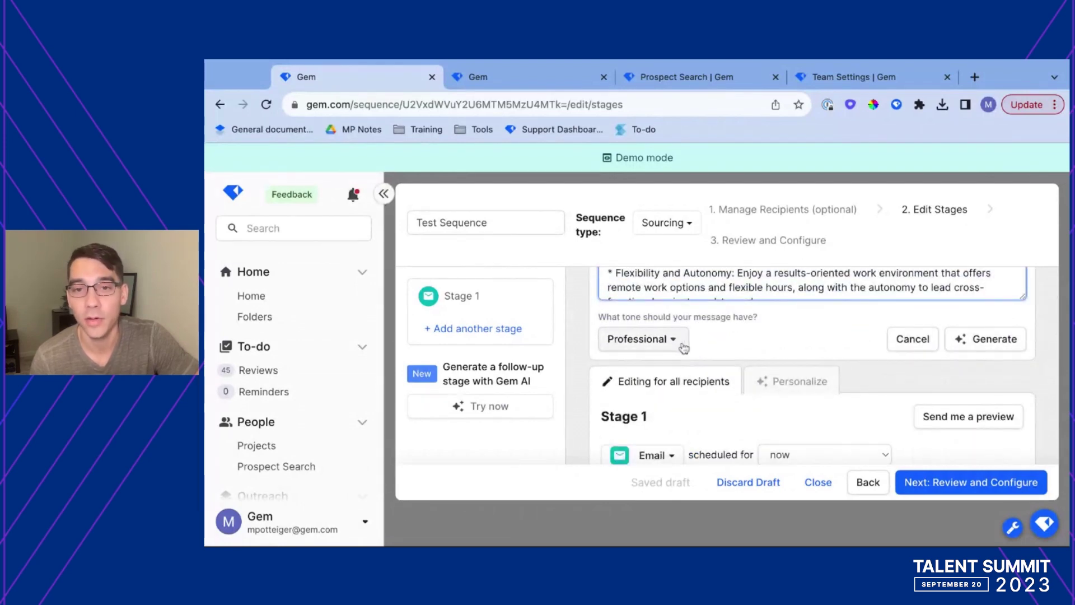
click(677, 344)
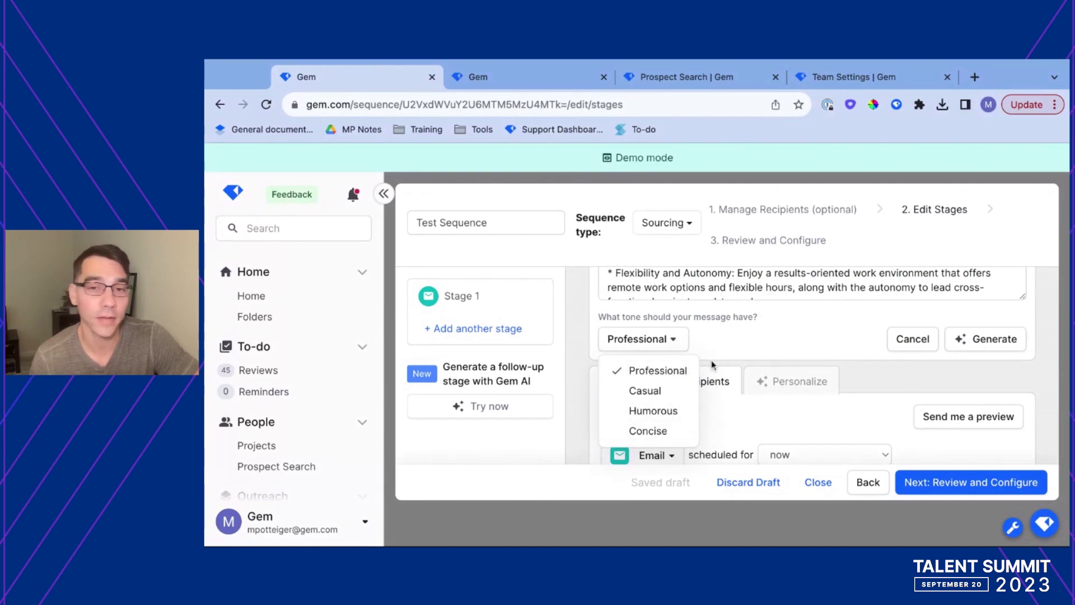
click(666, 399)
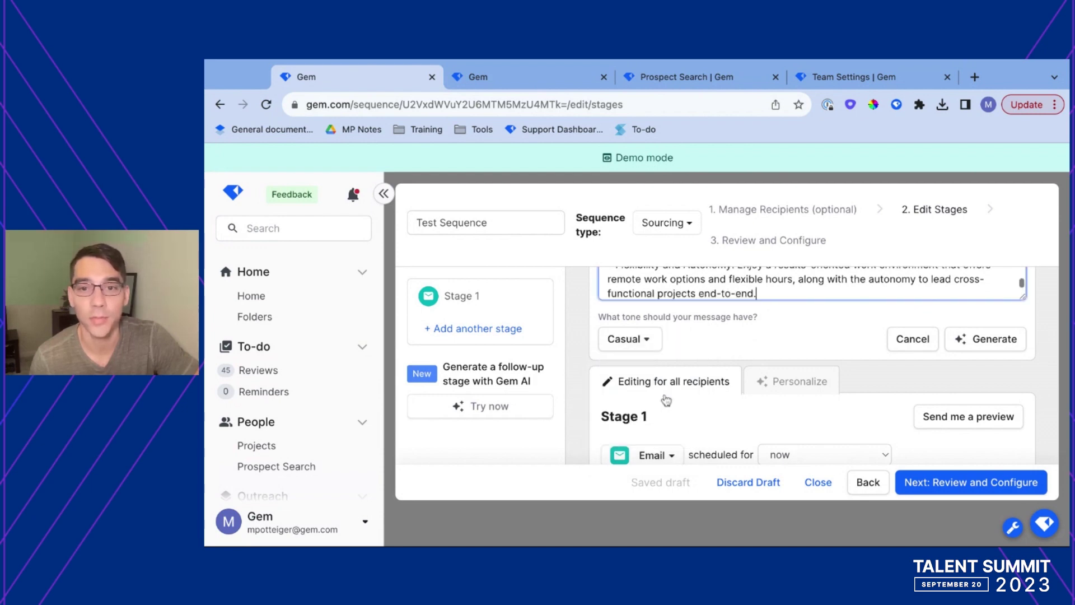
scroll(770, 340, up, 1)
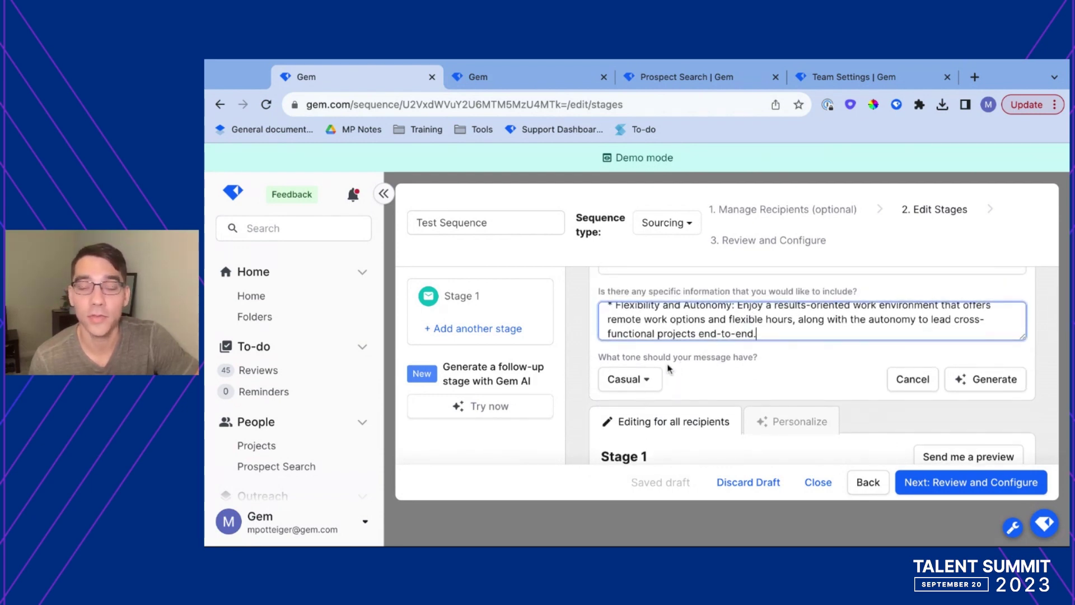
click(977, 379)
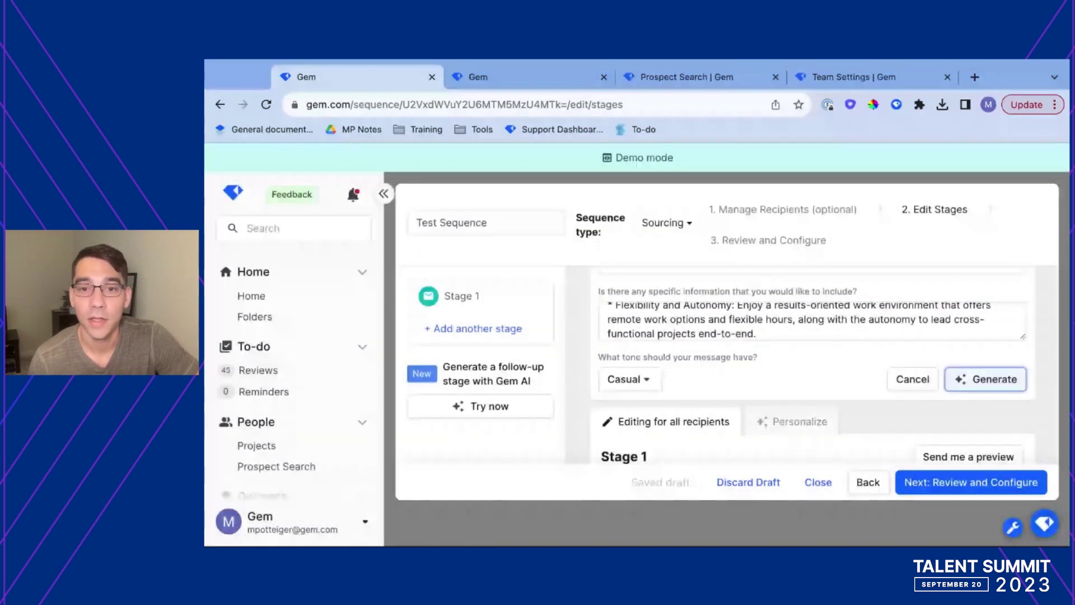
Step: Read through the generated Stage 1 email, checking its subject, placeholders, company and role paragraphs, closing and signature
scroll(845, 385, down, 5)
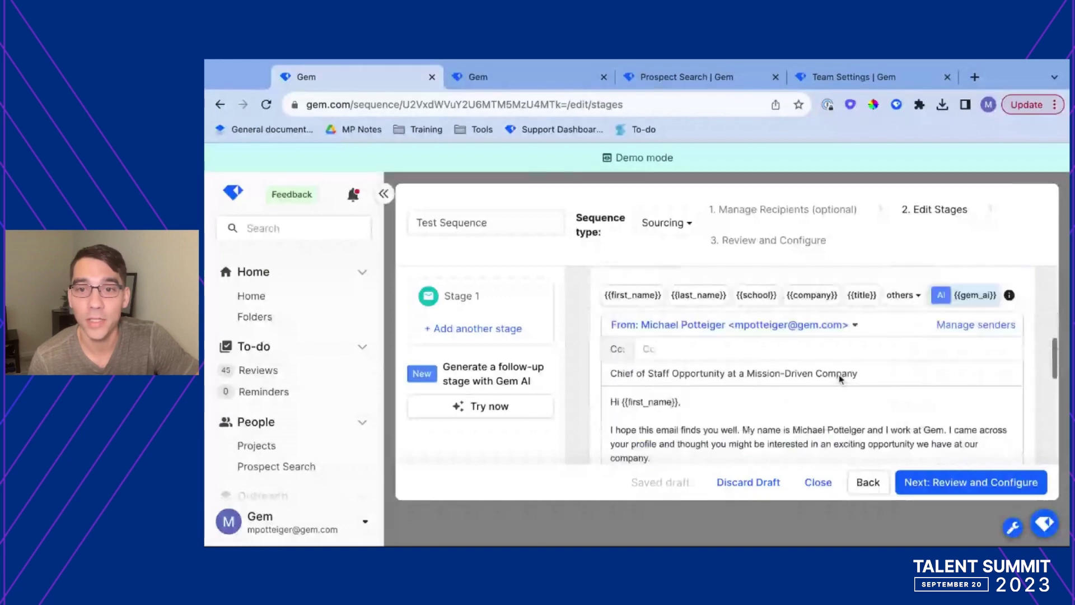
scroll(840, 379, down, 1)
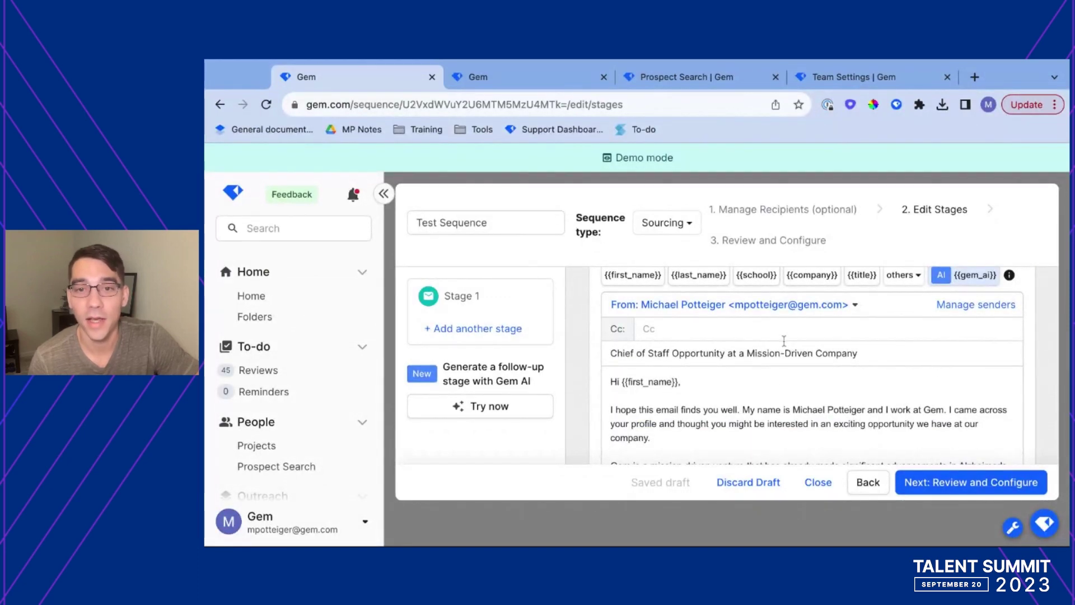
scroll(794, 367, down, 2)
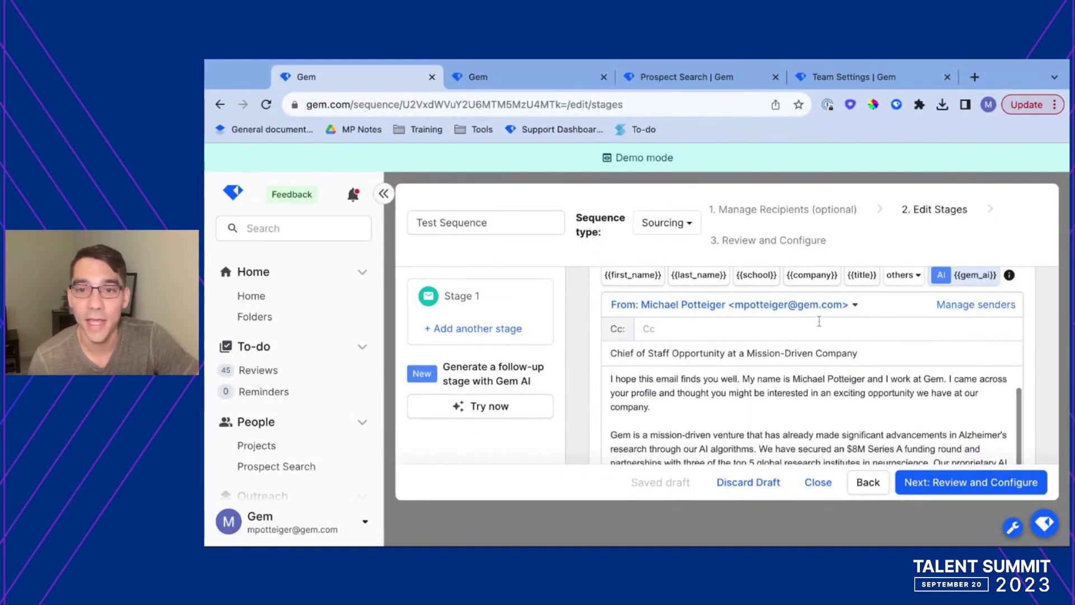
scroll(819, 320, down, 2)
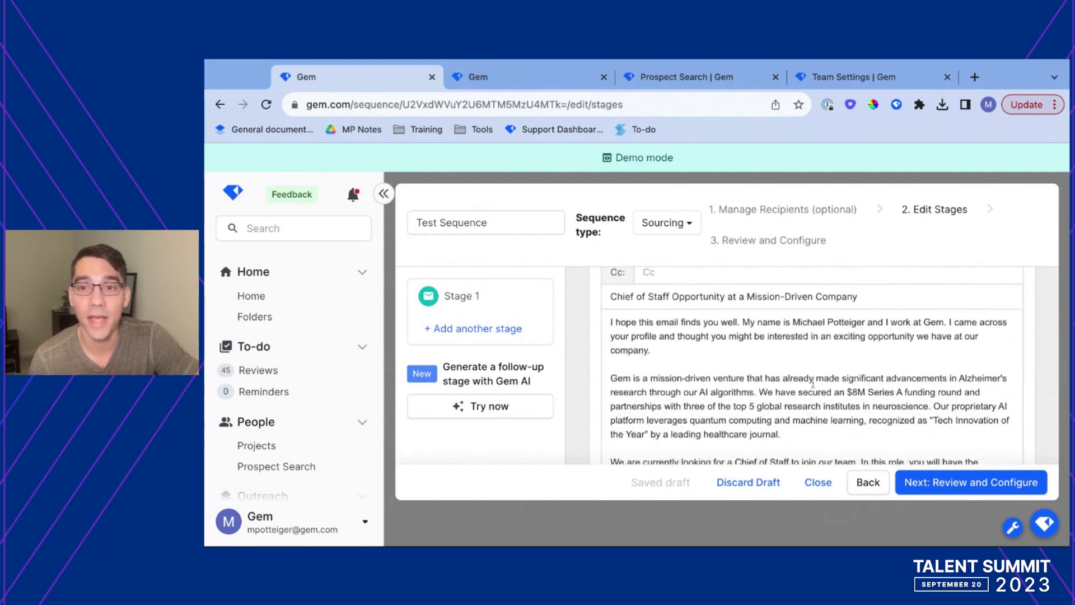
scroll(813, 381, down, 2)
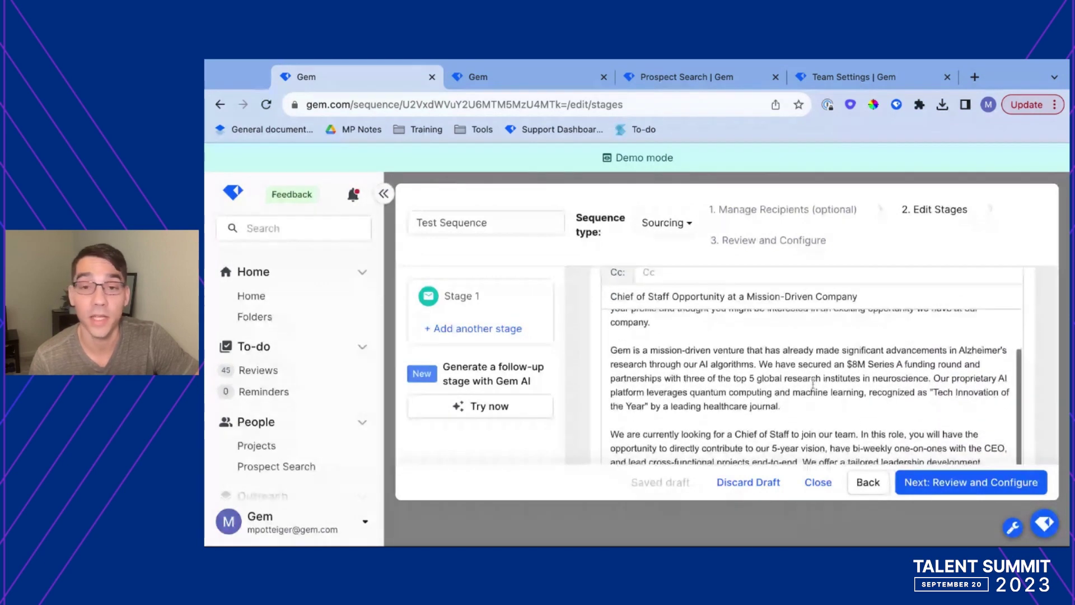
scroll(816, 379, down, 3)
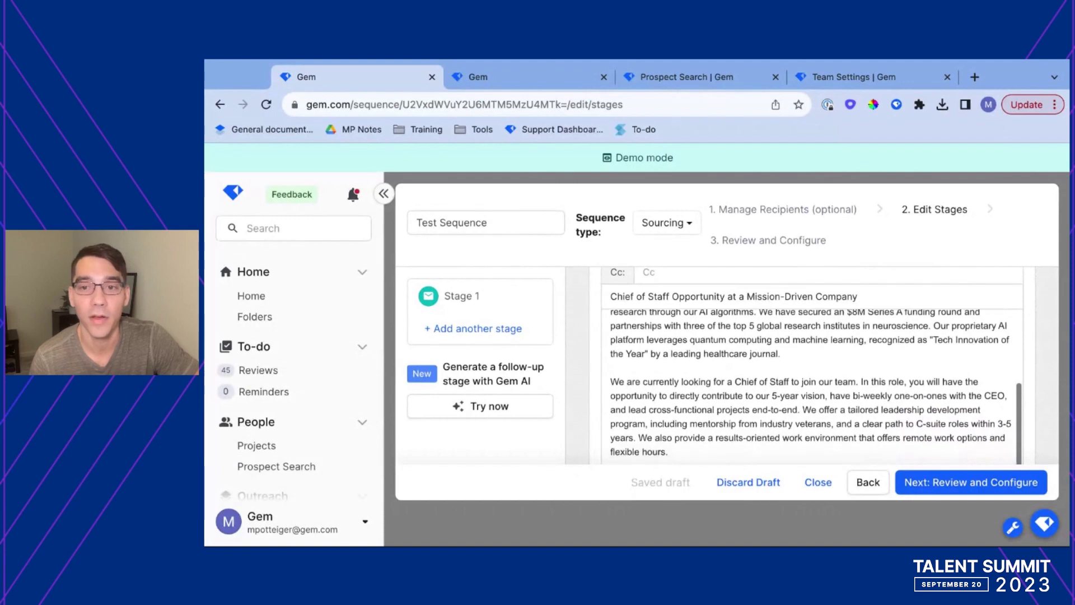
scroll(811, 381, down, 2)
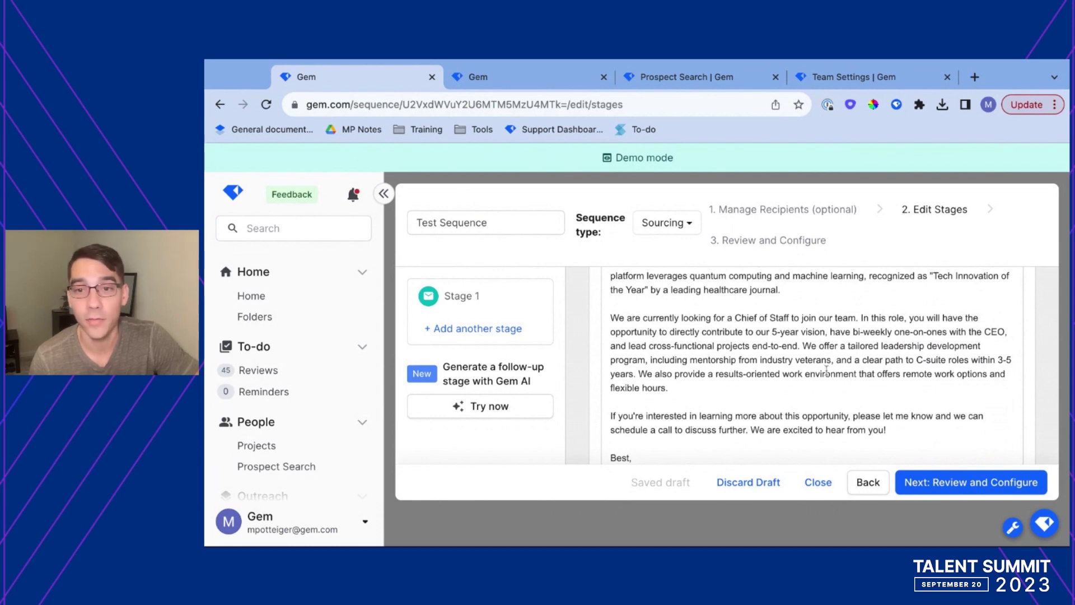
scroll(793, 354, up, 2)
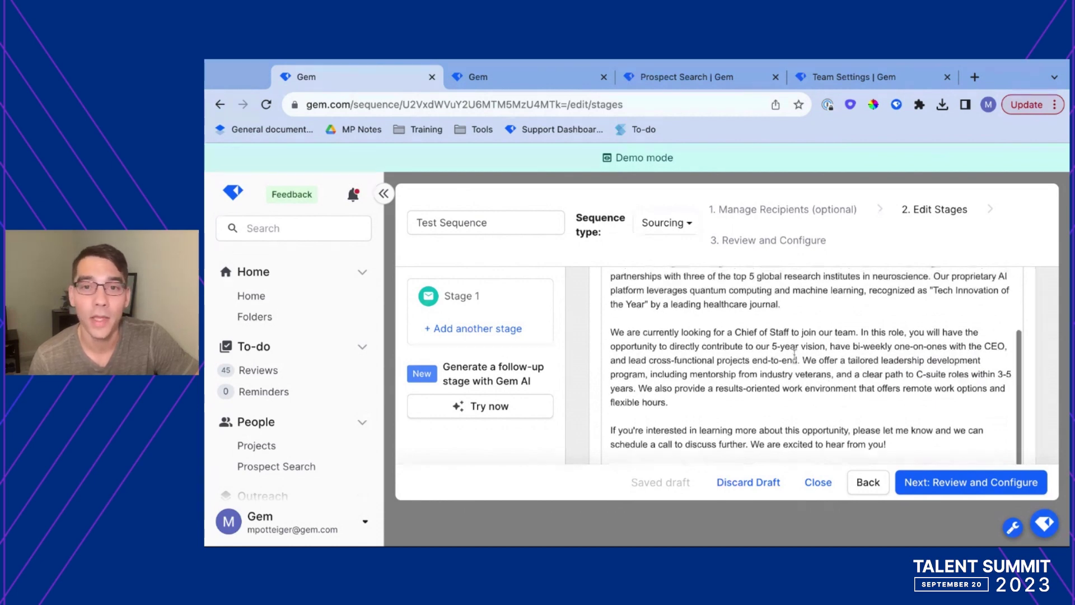
scroll(793, 354, up, 3)
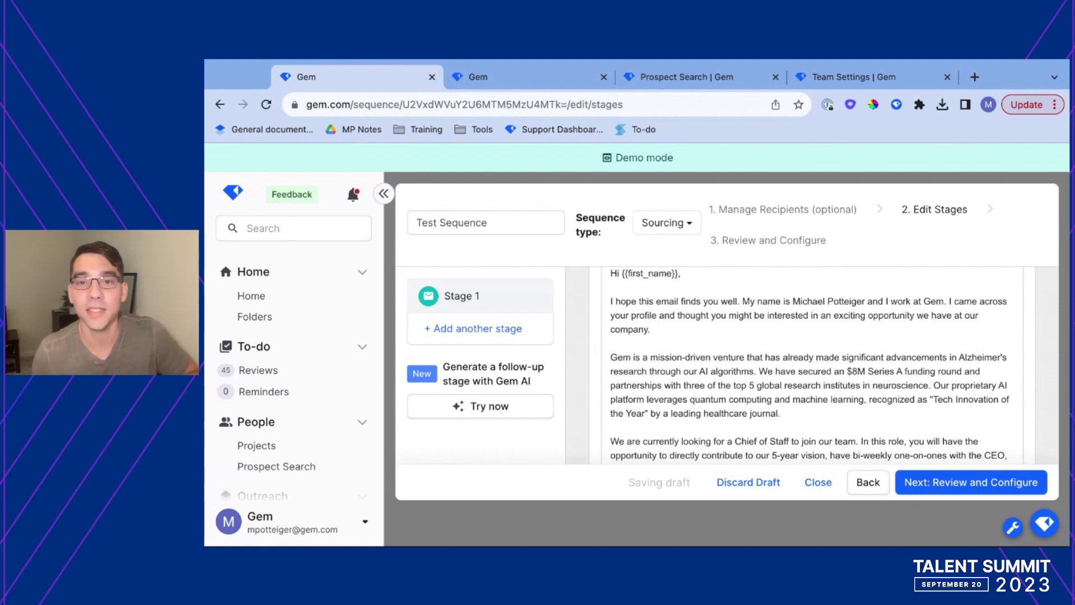
scroll(782, 314, up, 1)
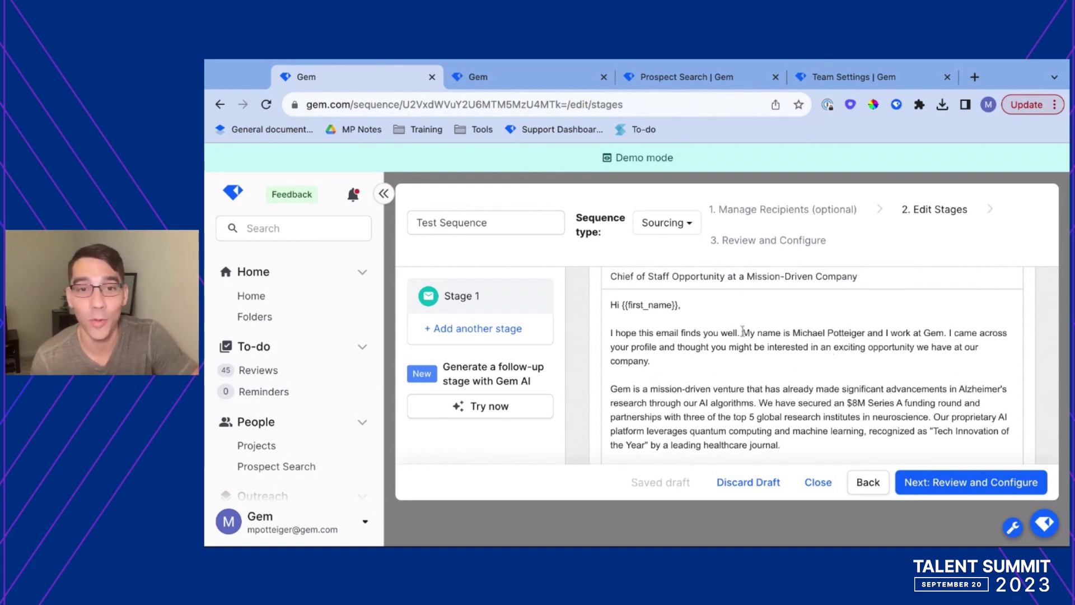
scroll(783, 344, down, 3)
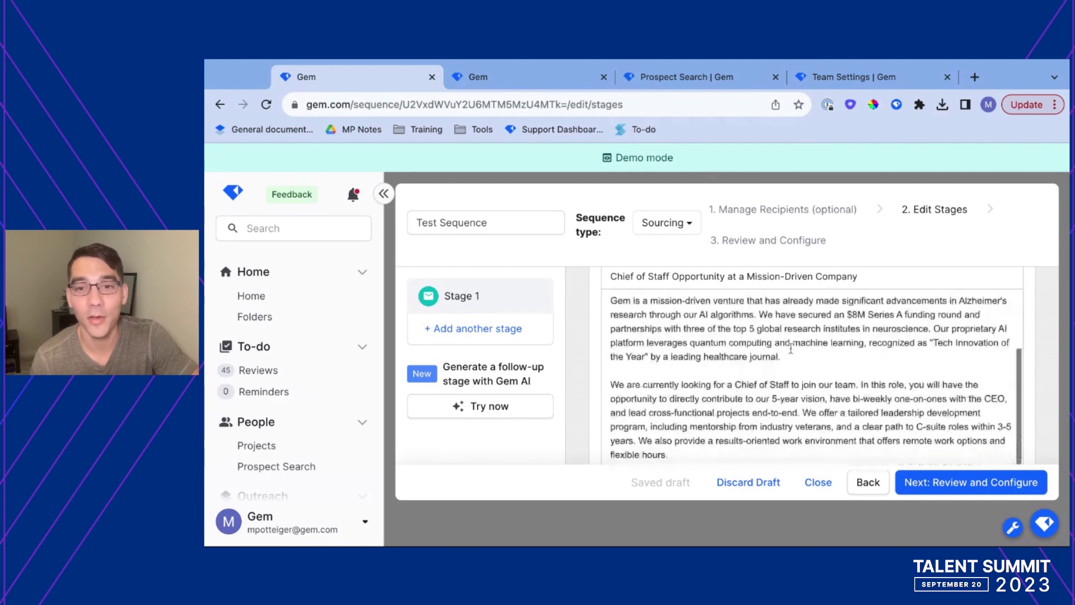
scroll(791, 348, down, 5)
scroll(790, 348, up, 10)
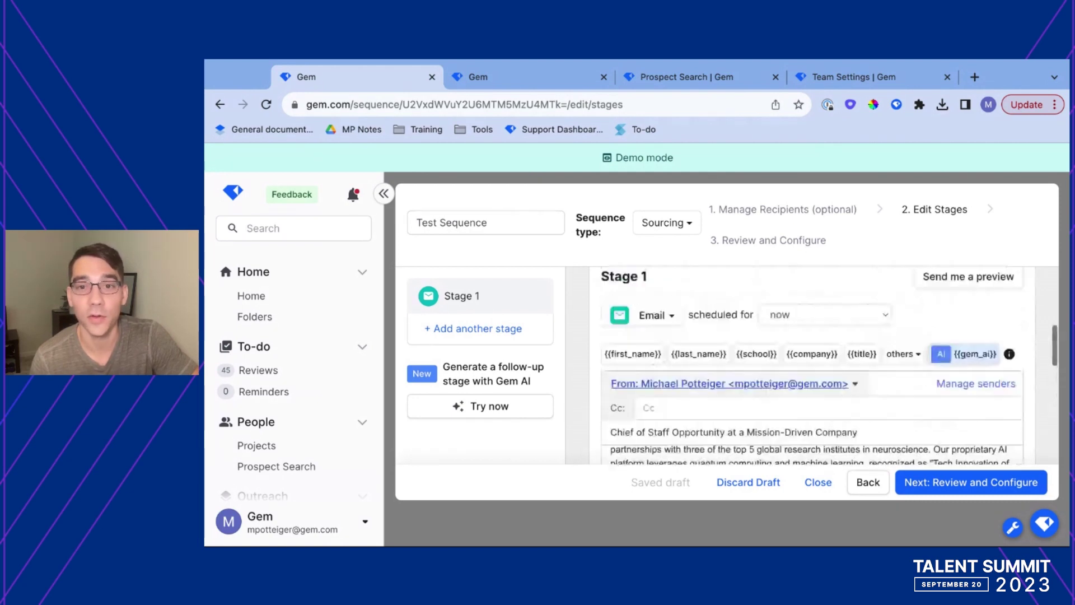
scroll(800, 410, up, 2)
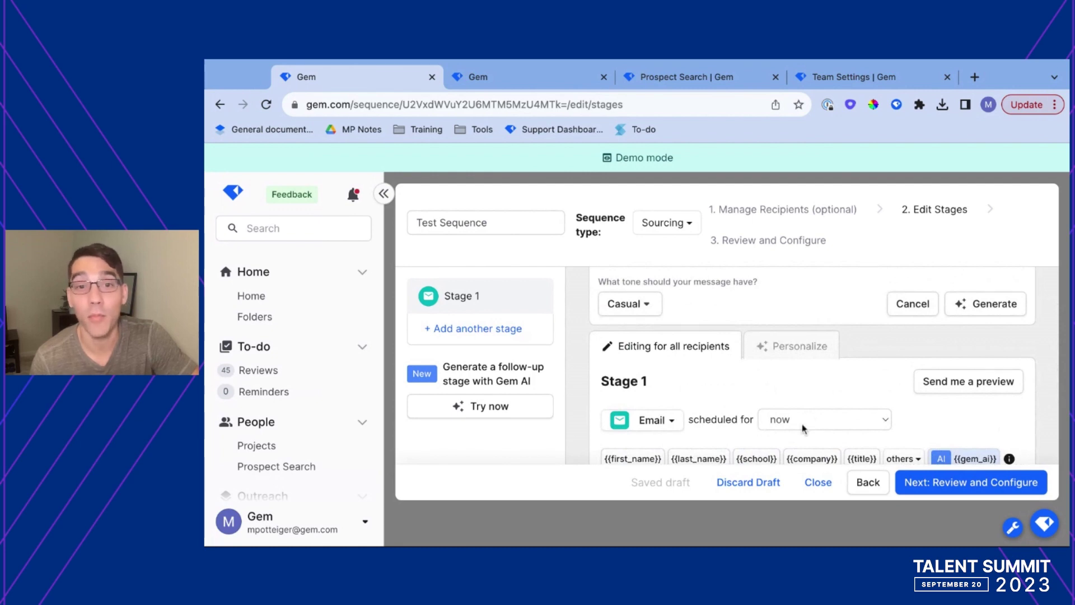
scroll(782, 398, down, 1)
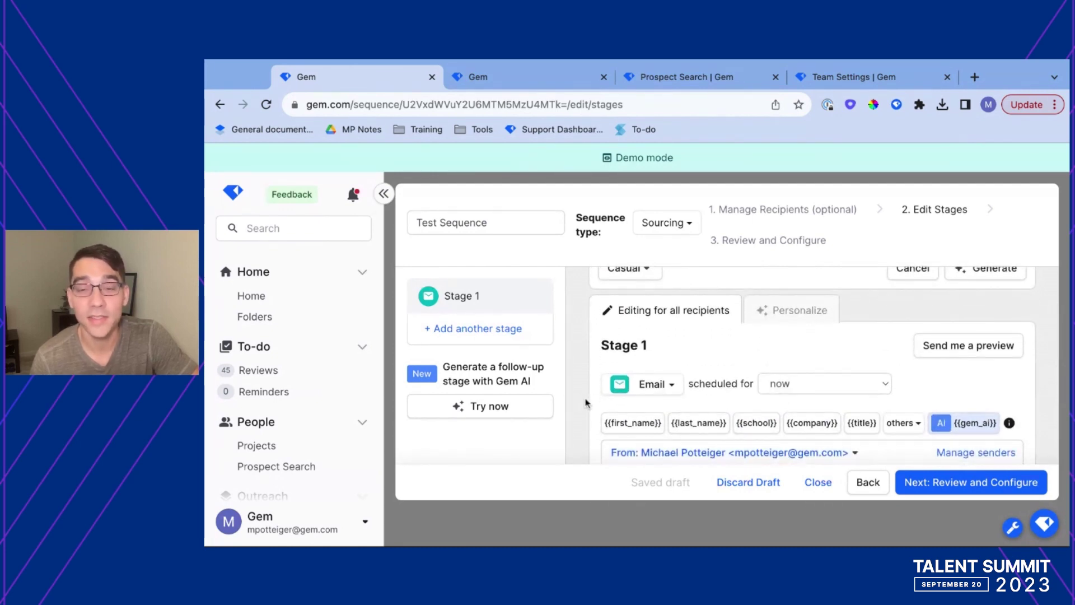
scroll(750, 387, down, 4)
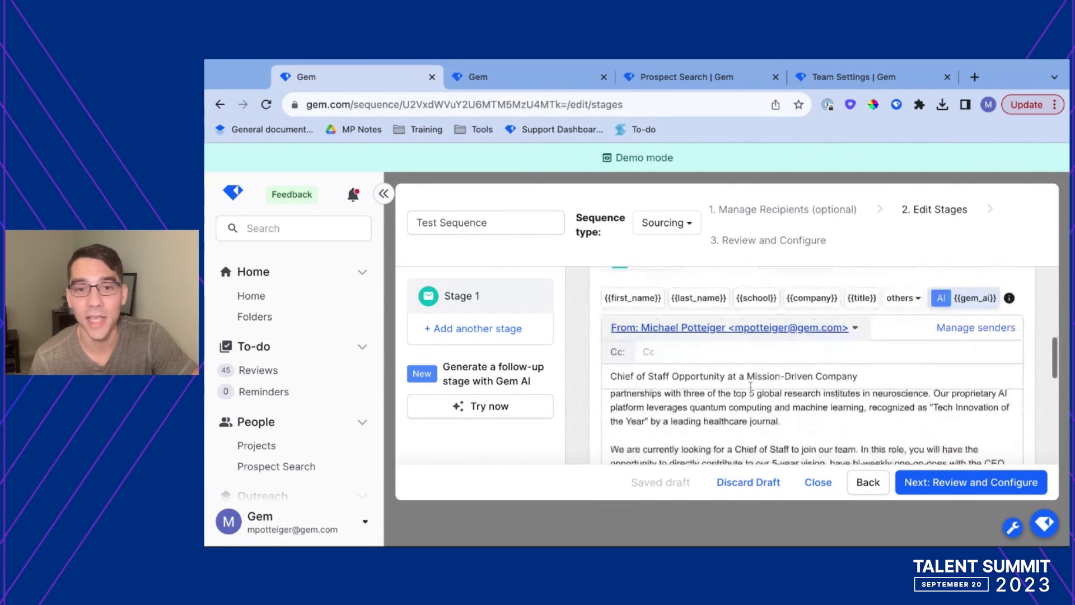
scroll(750, 386, down, 6)
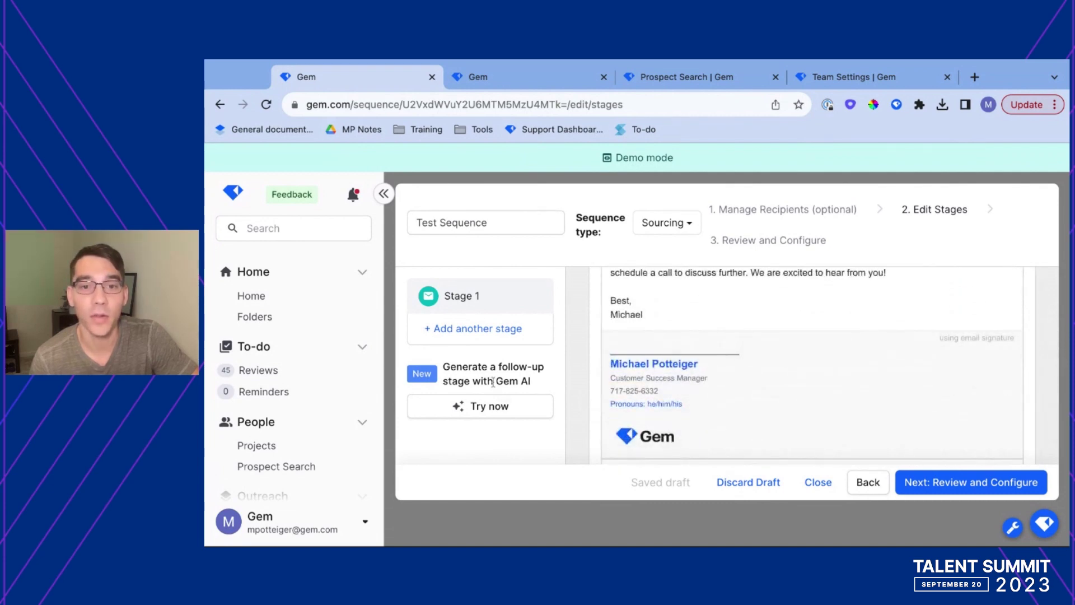
Step: Generate a follow-up stage with Gem AI and read through the Stage 2 reply email
click(496, 410)
scroll(785, 364, down, 3)
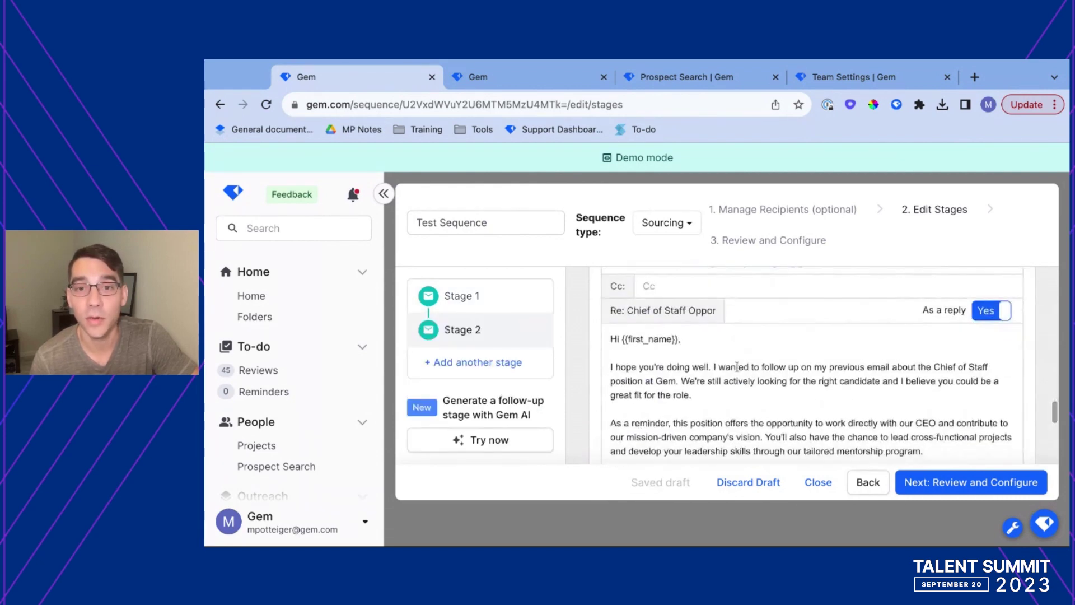
scroll(737, 367, up, 2)
scroll(728, 367, down, 2)
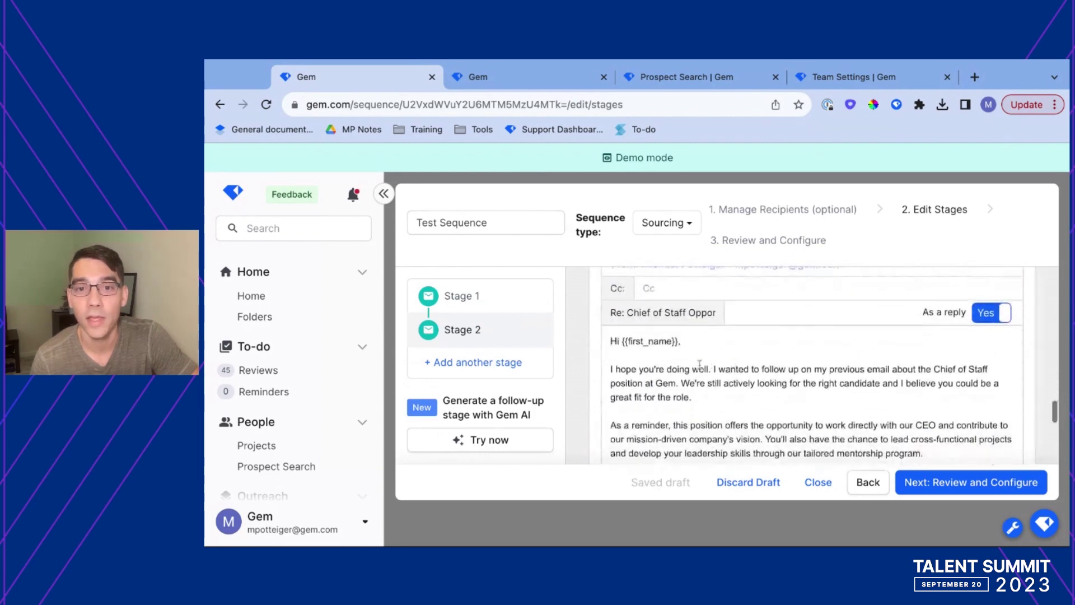
scroll(719, 370, down, 1)
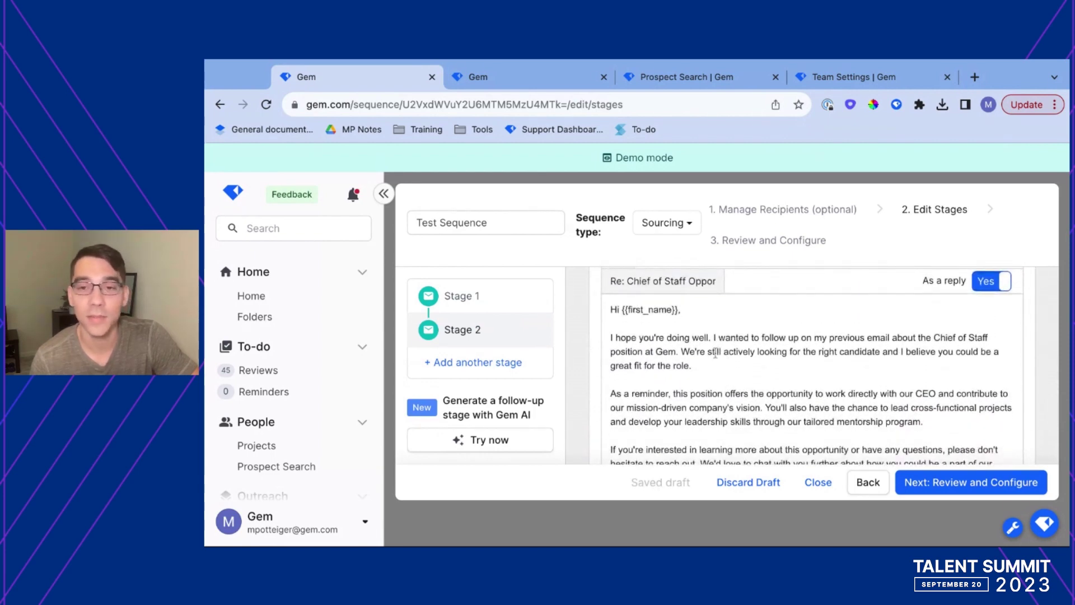
scroll(717, 361, down, 4)
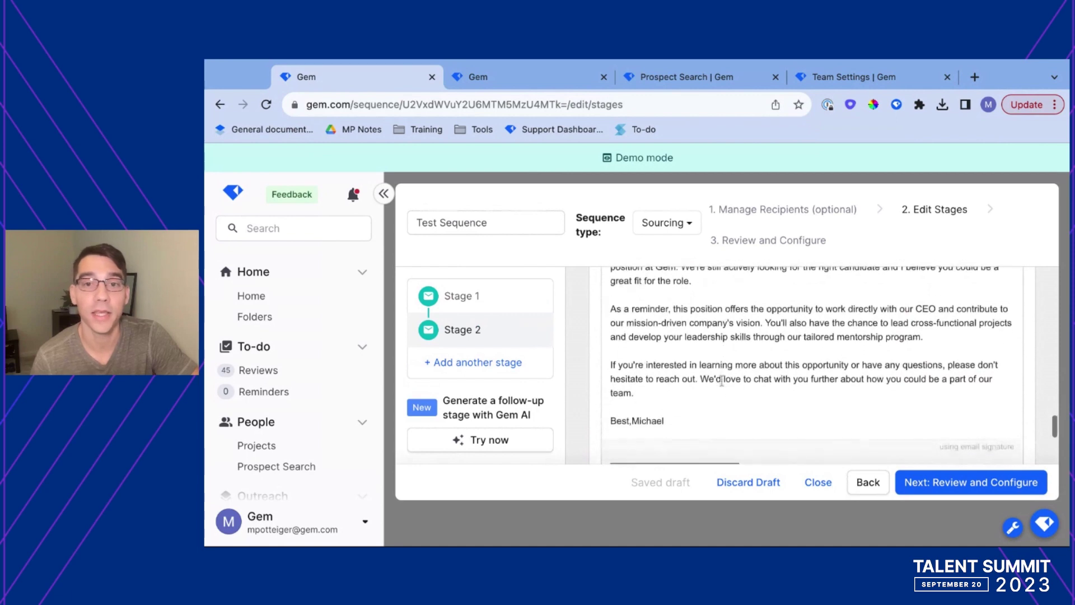
Step: Move the sender's name onto its own line below "Best," in the Stage 2 email
scroll(722, 382, down, 1)
click(631, 411)
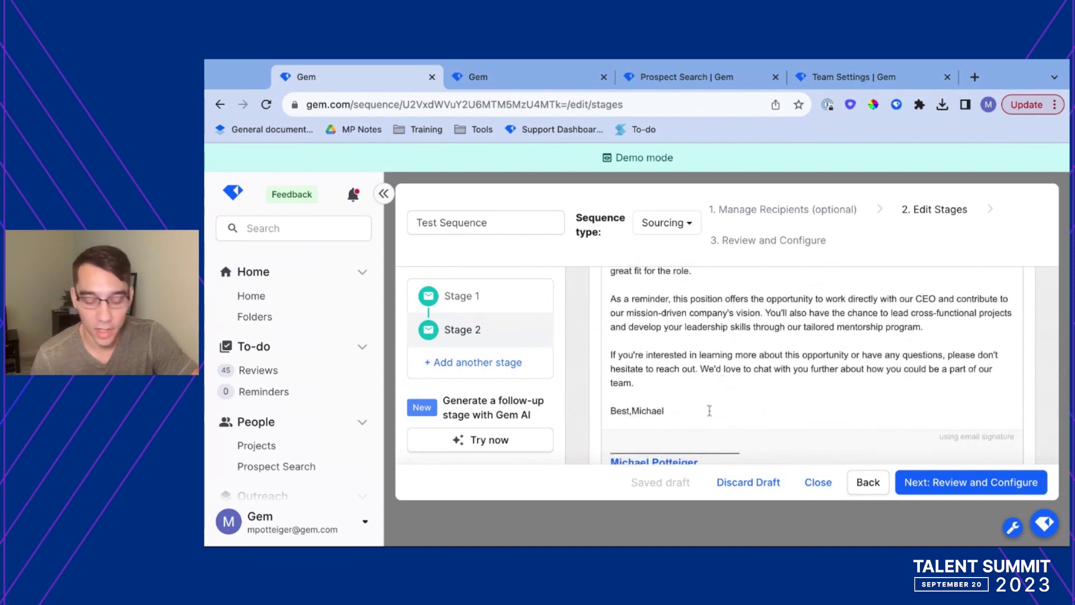
key(Return)
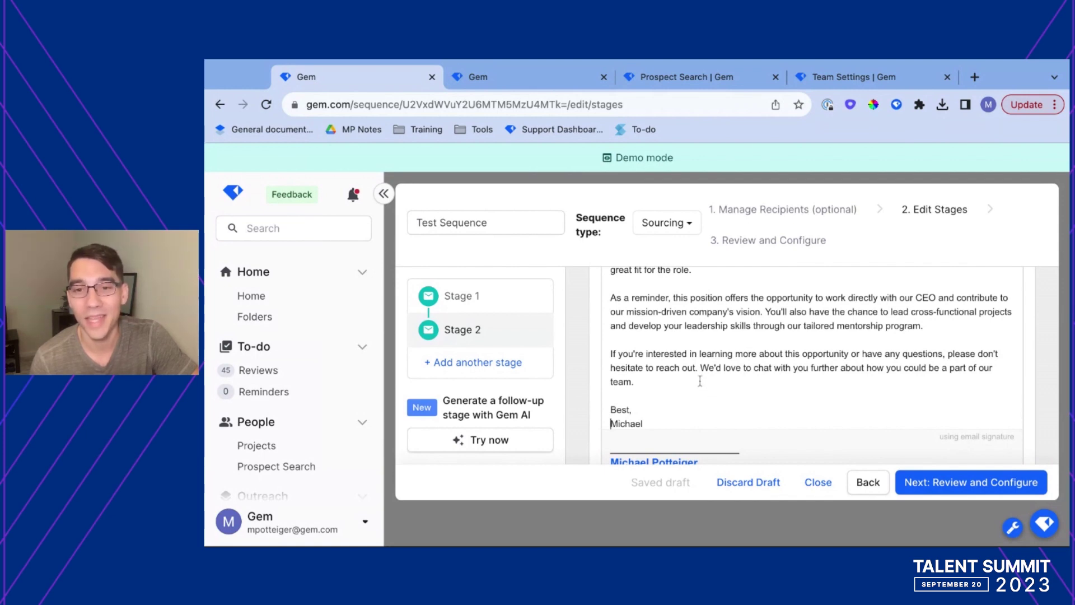
Step: Look back over the Stage 1 email and its Gem AI prompt, and check the available message tone options
scroll(697, 369, up, 3)
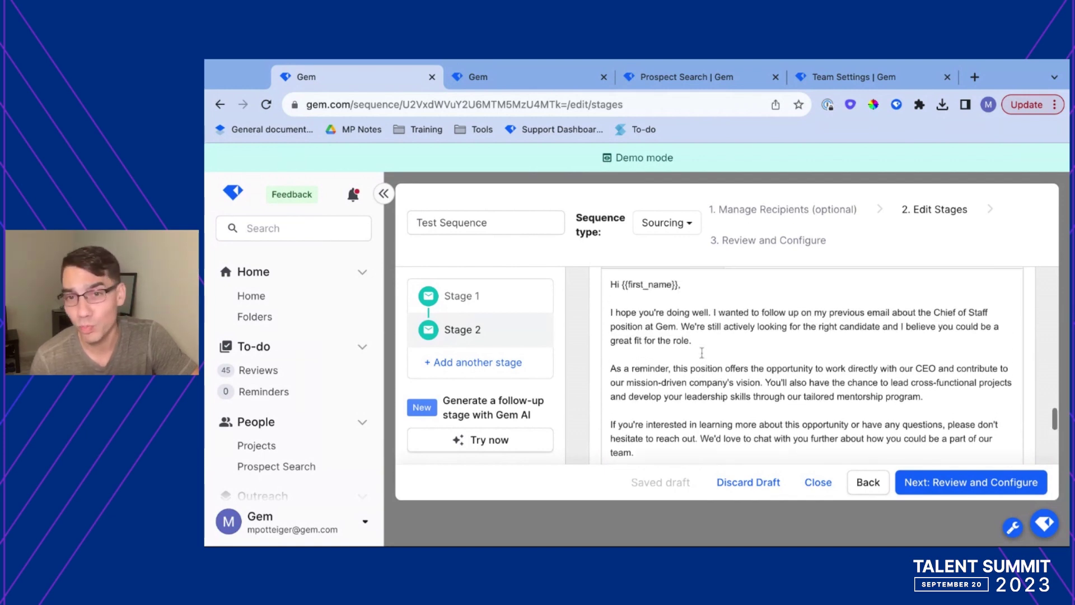
scroll(728, 352, up, 2)
scroll(789, 370, up, 3)
scroll(790, 370, up, 10)
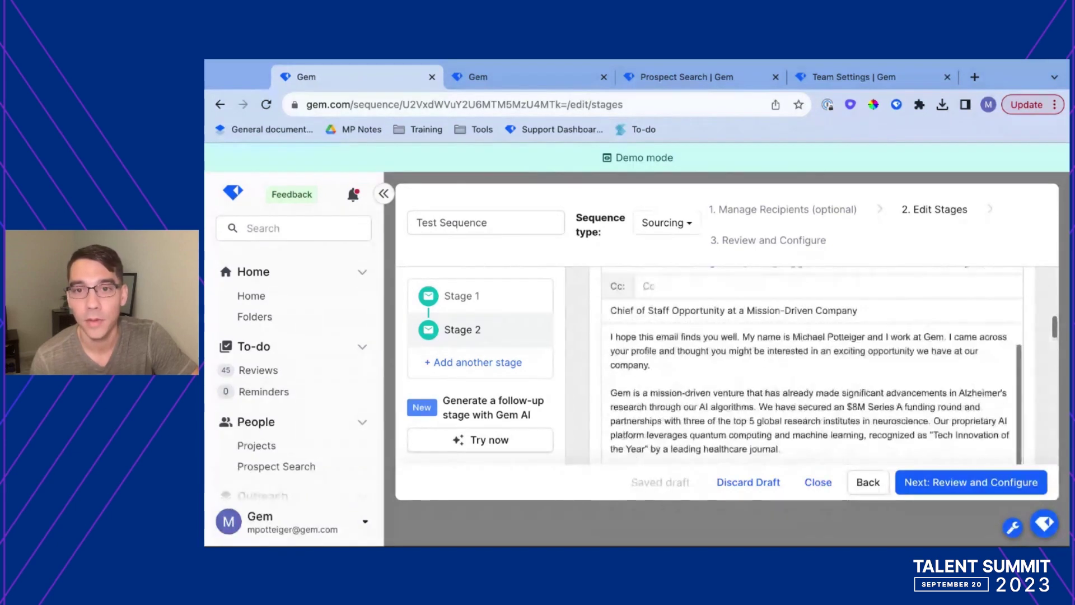
scroll(810, 359, up, 2)
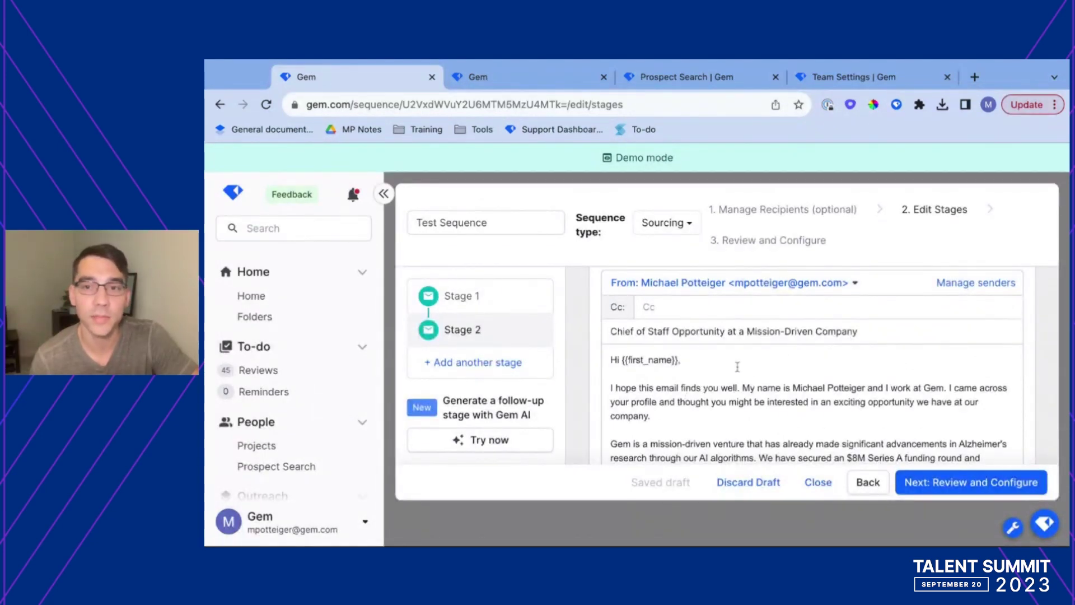
scroll(738, 368, up, 7)
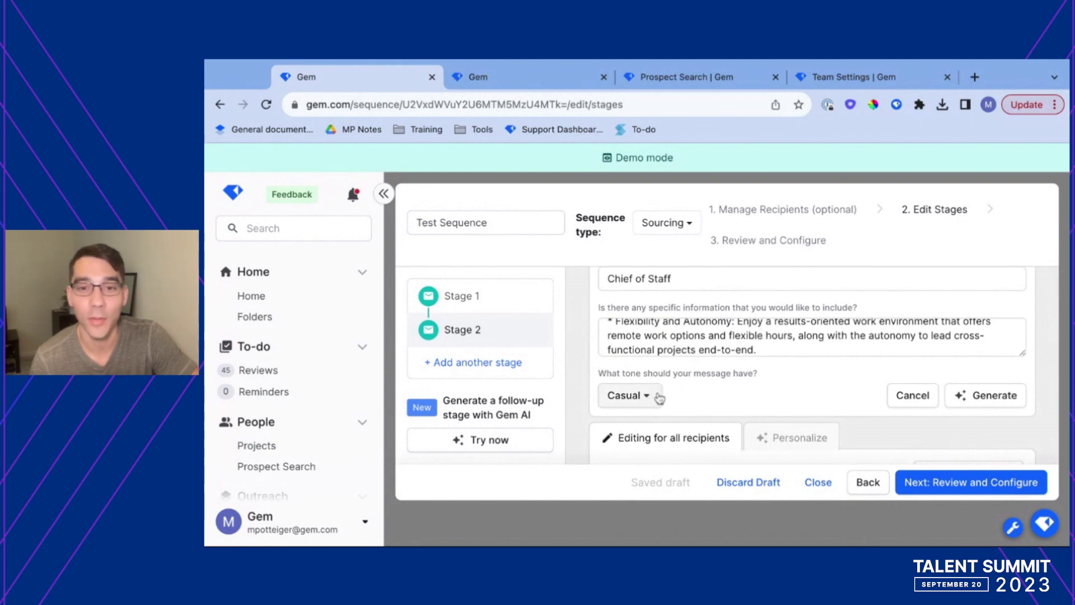
click(660, 396)
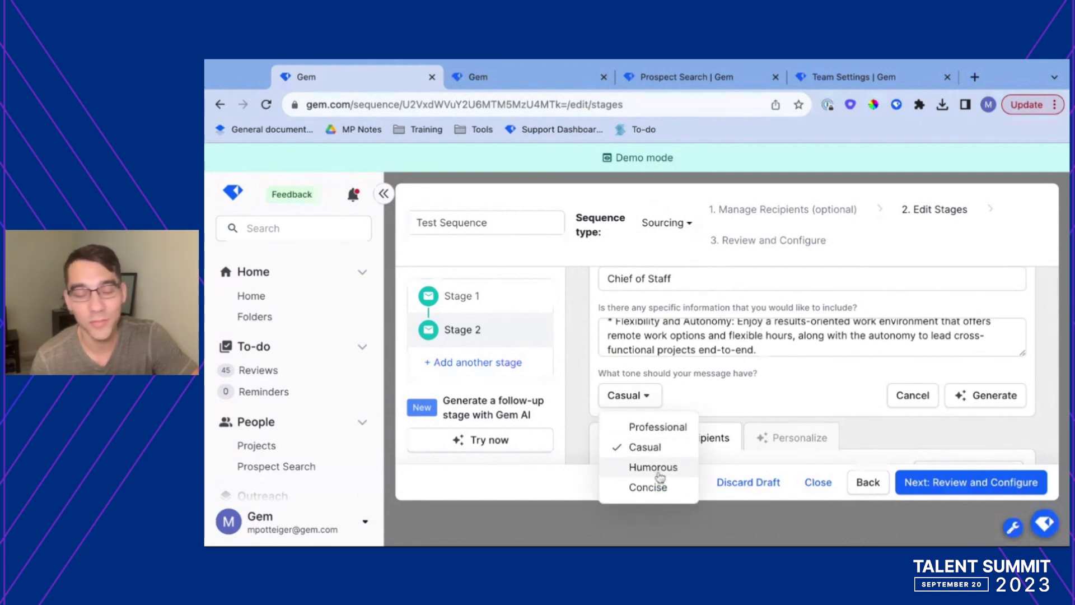
click(764, 348)
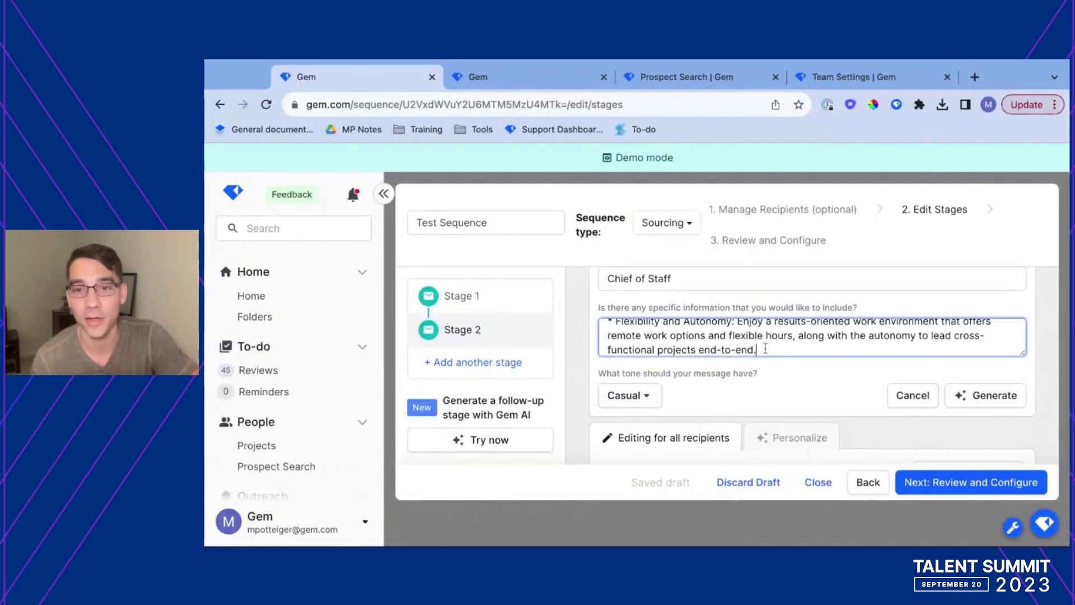
scroll(707, 392, down, 4)
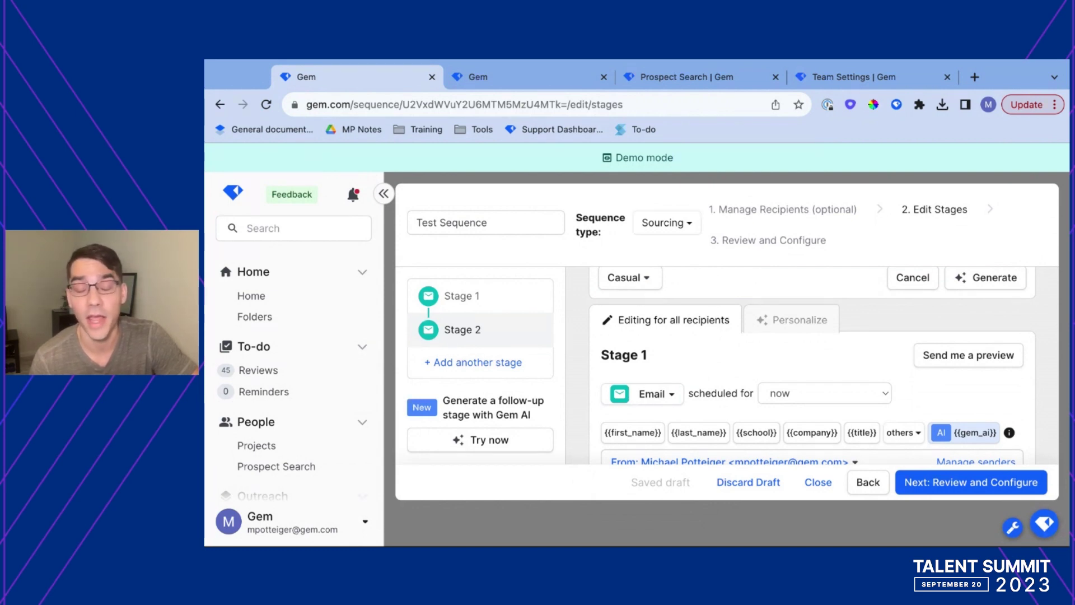
Step: Leave the open application review and look over the [Demo] Software Engineer job's candidate stages in the Talent Pipeline
click(529, 84)
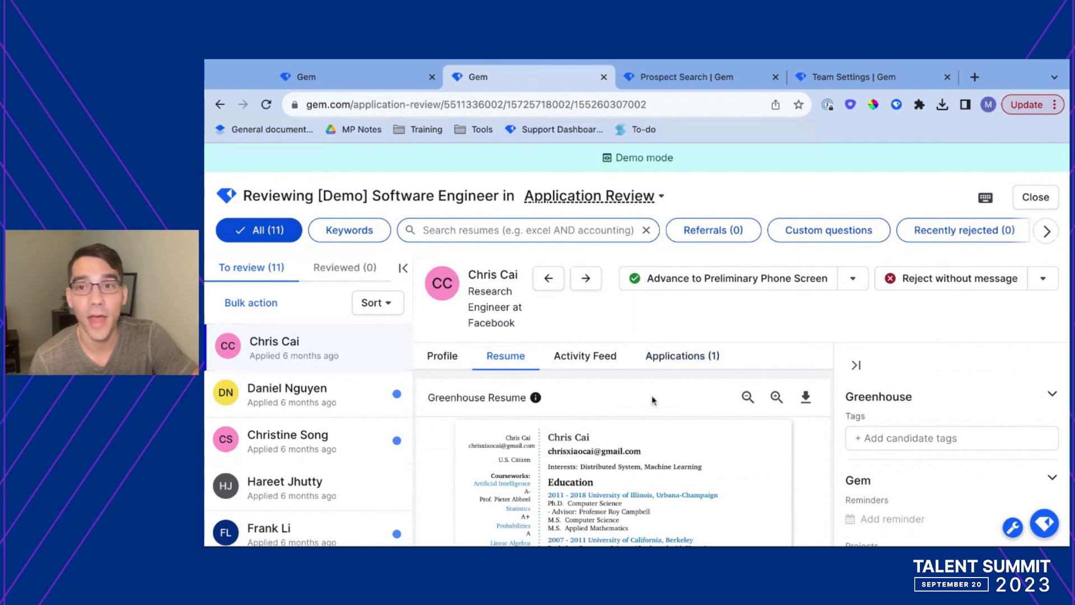
click(1038, 198)
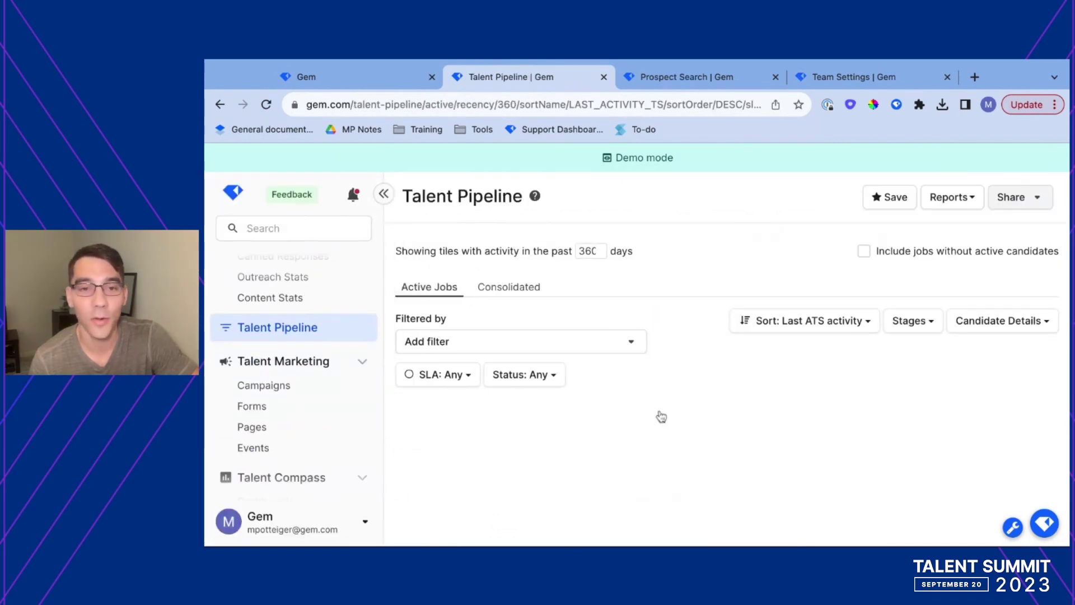
scroll(249, 408, up, 2)
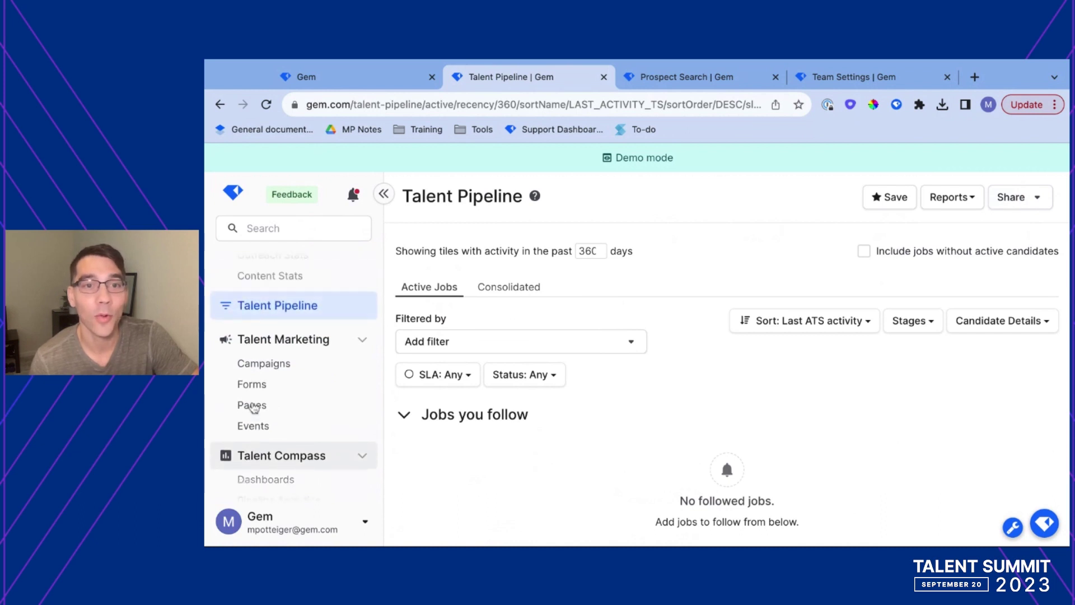
scroll(640, 367, down, 4)
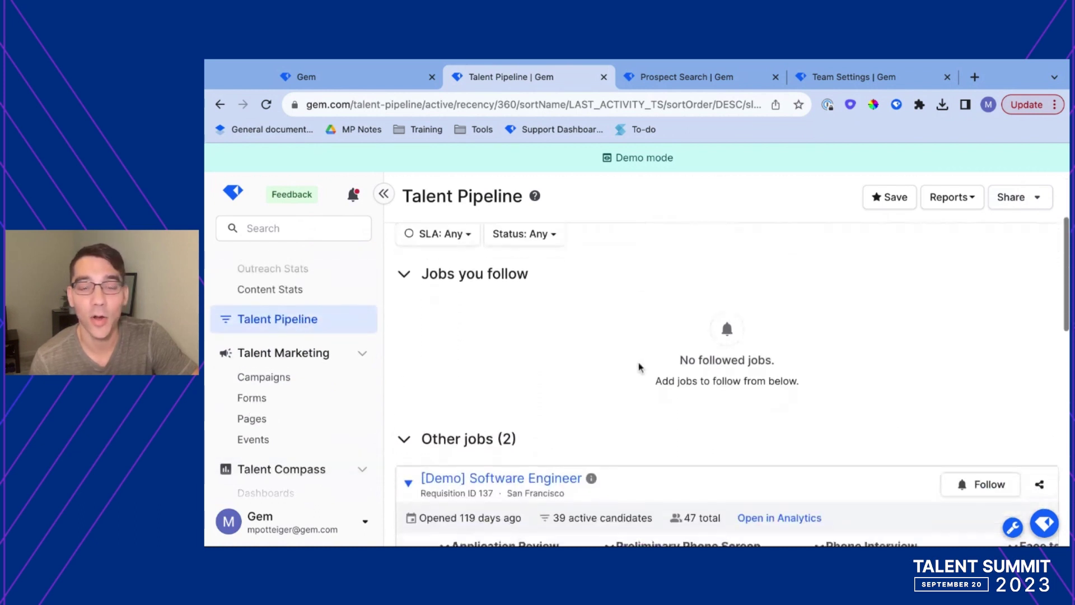
scroll(627, 320, down, 2)
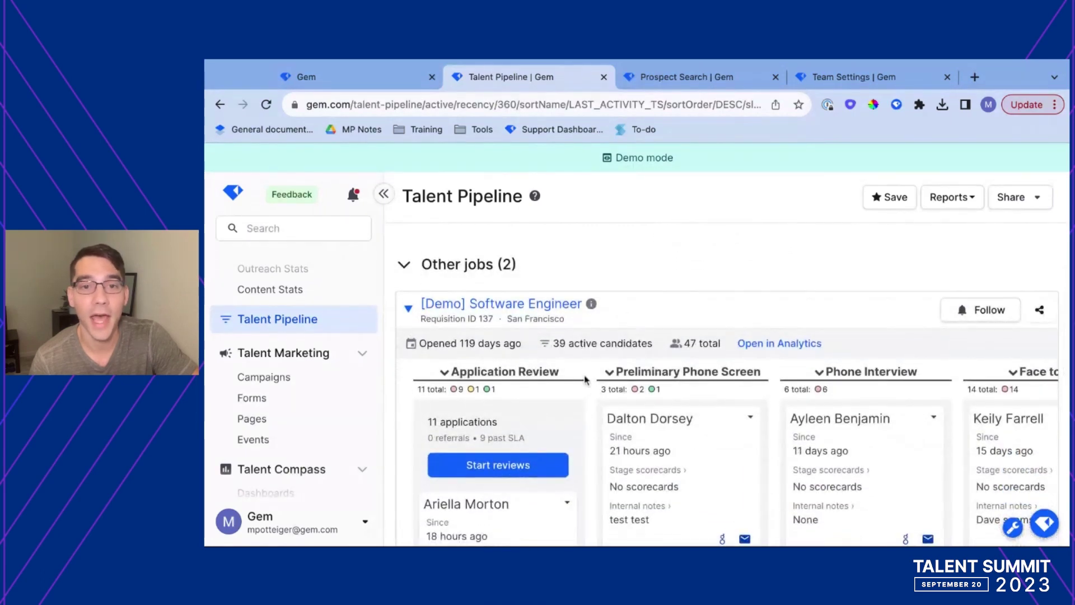
scroll(652, 336, down, 1)
scroll(616, 336, down, 1)
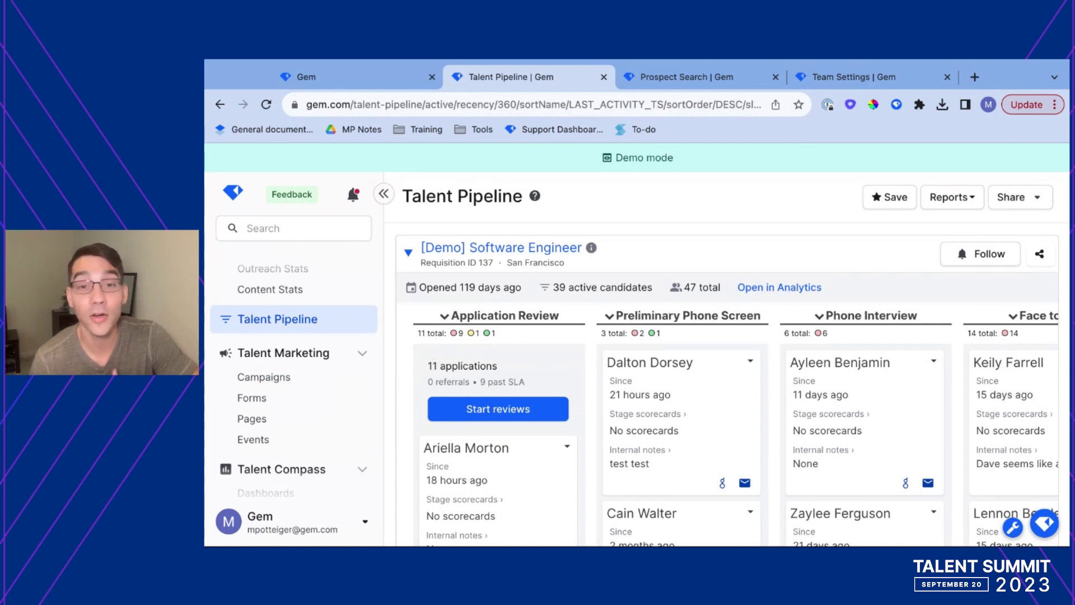
Step: Start the [Demo] Software Engineer application reviews and add the resume keywords opengl, python and docker
click(513, 417)
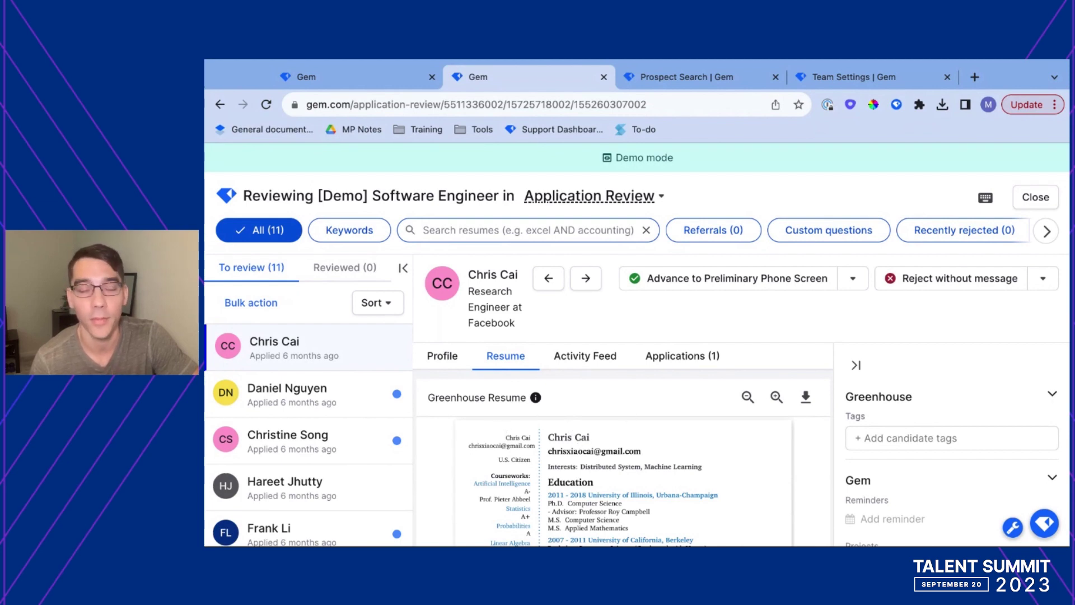
click(365, 241)
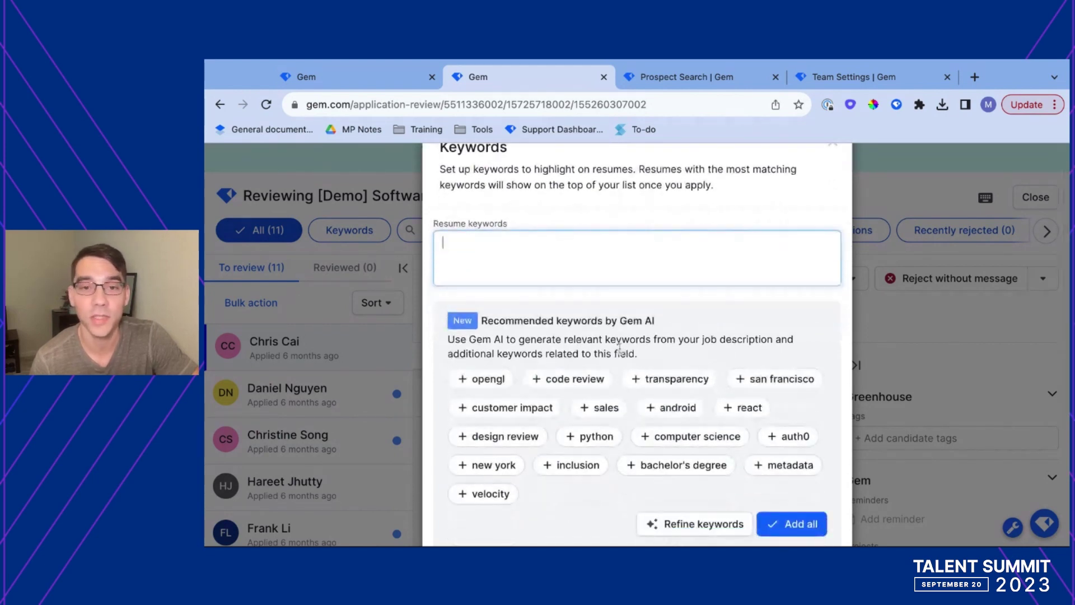
click(488, 380)
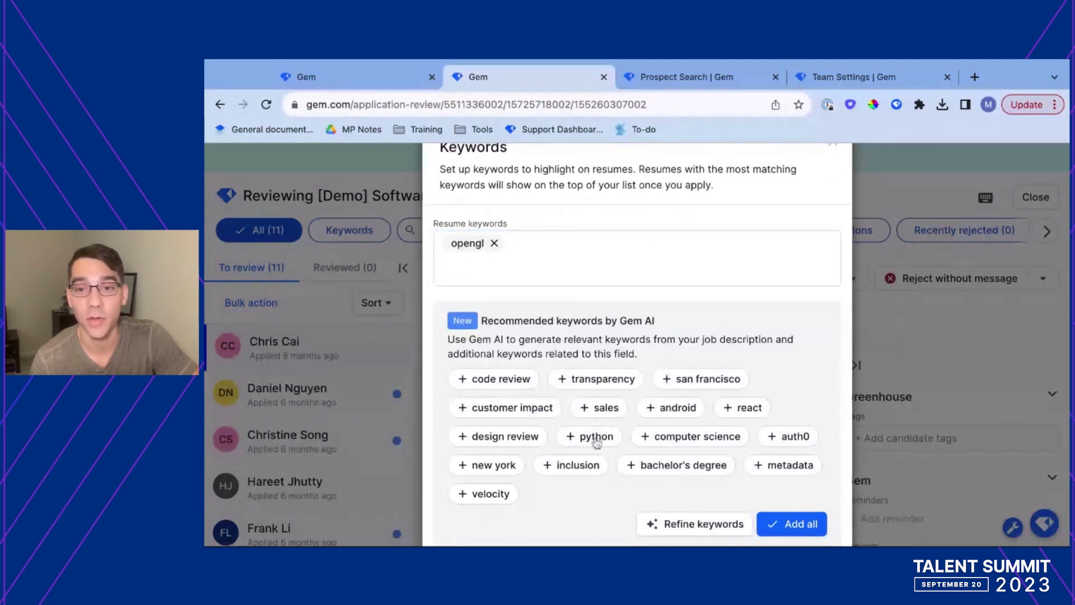
click(597, 439)
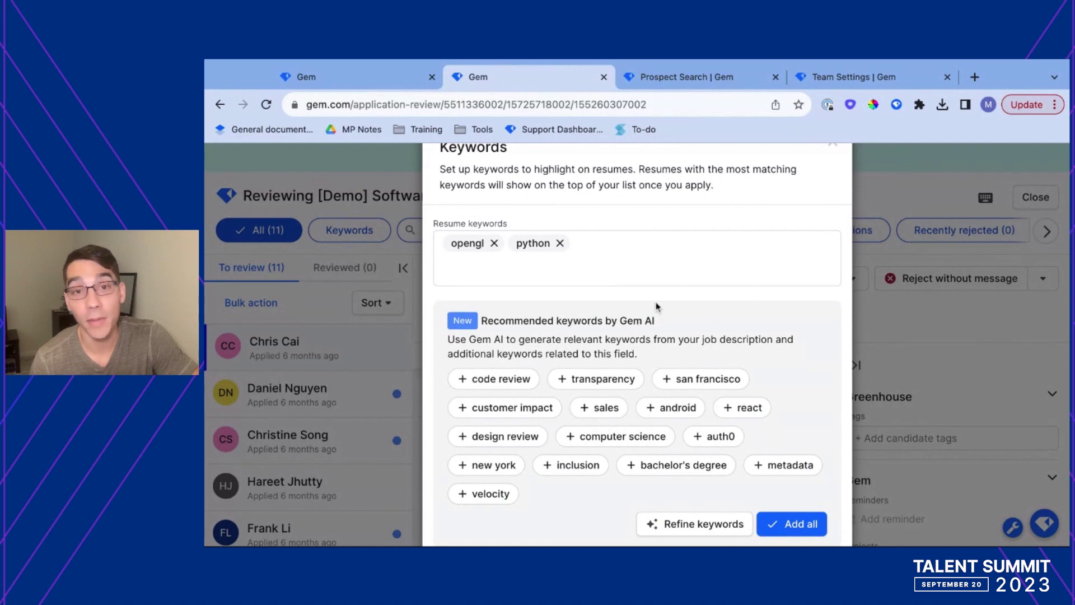
click(646, 254)
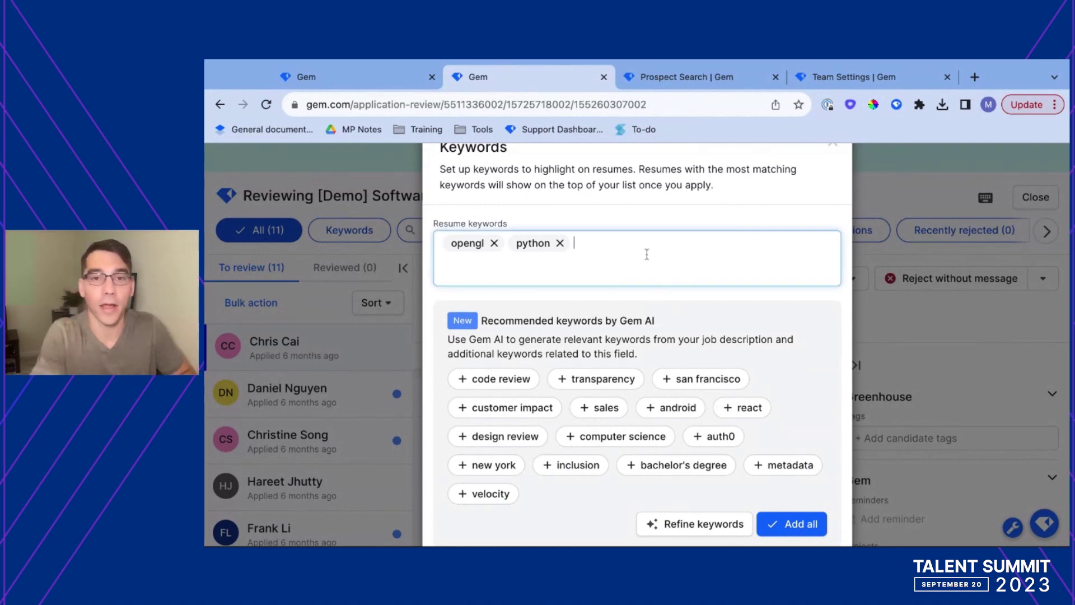
text(docker)
key(Return)
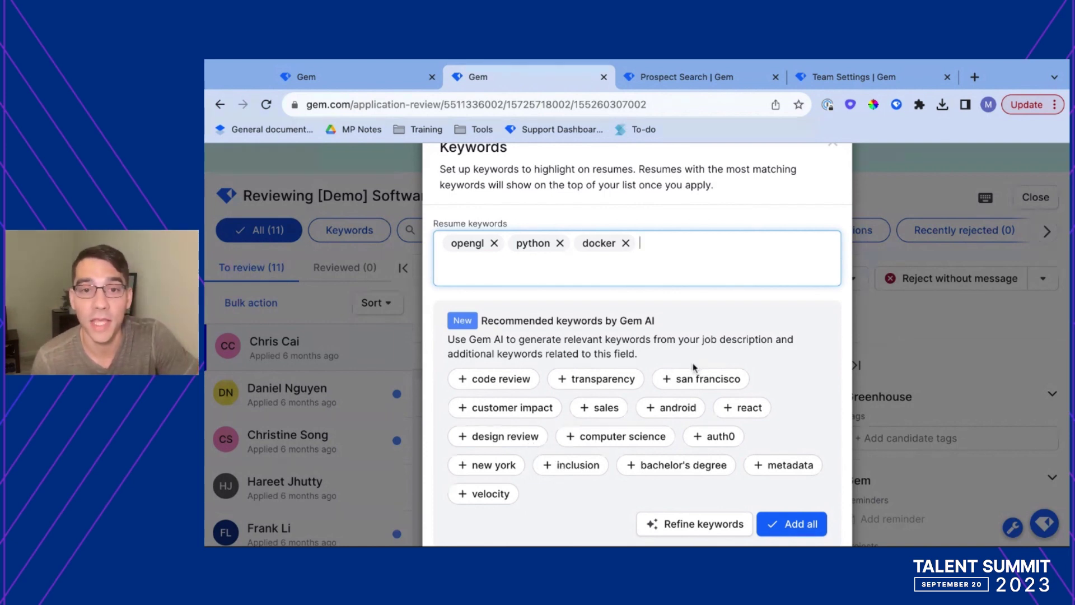
Step: Add the recommended keywords code review, auth0 and react, and apply the list to show applications with 1+ keyword
click(512, 385)
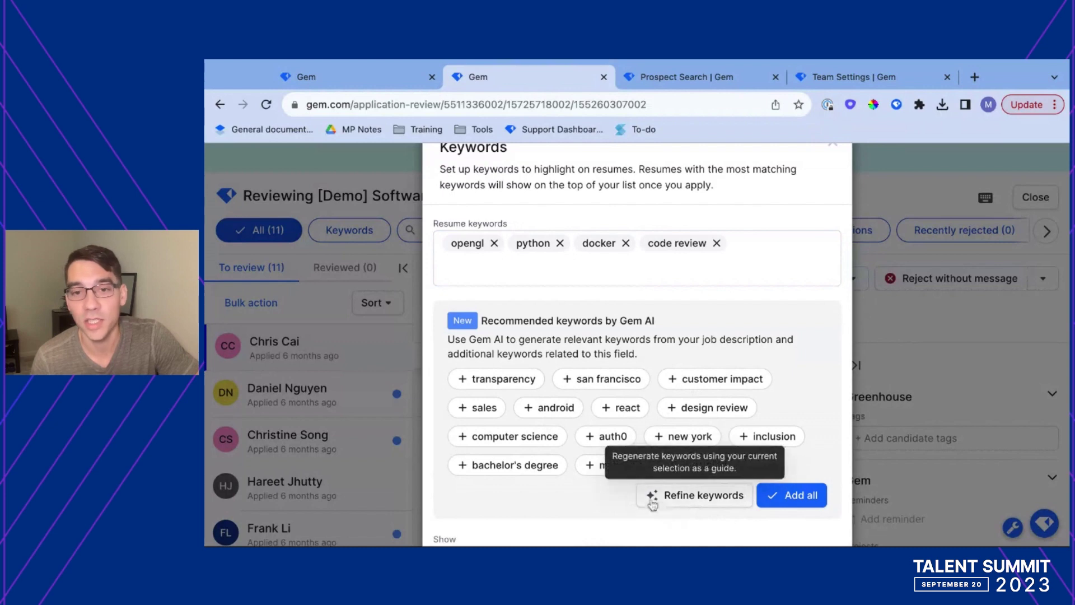
click(610, 437)
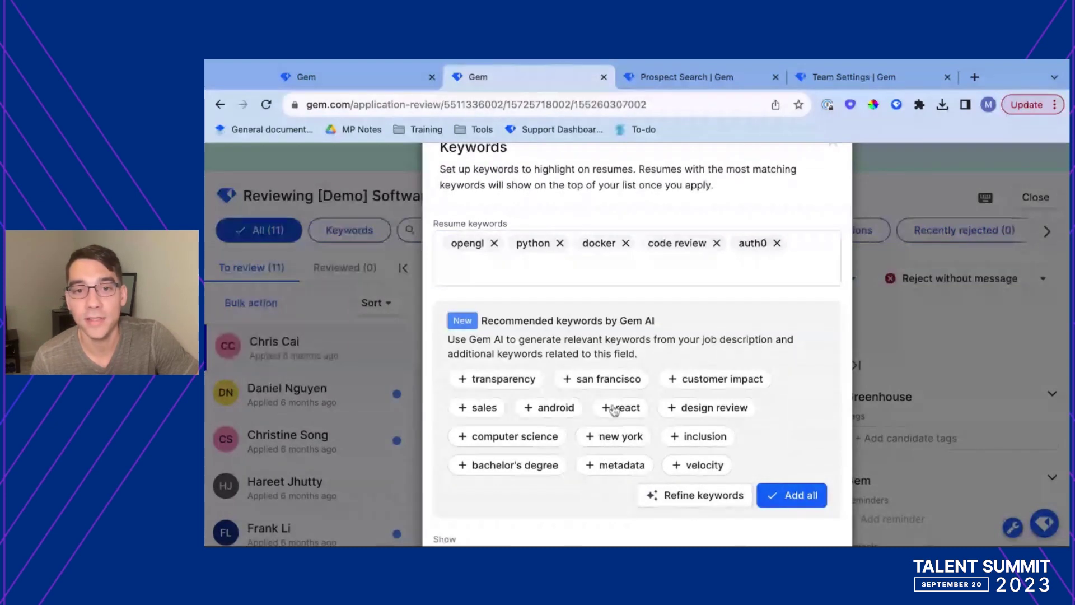
click(614, 408)
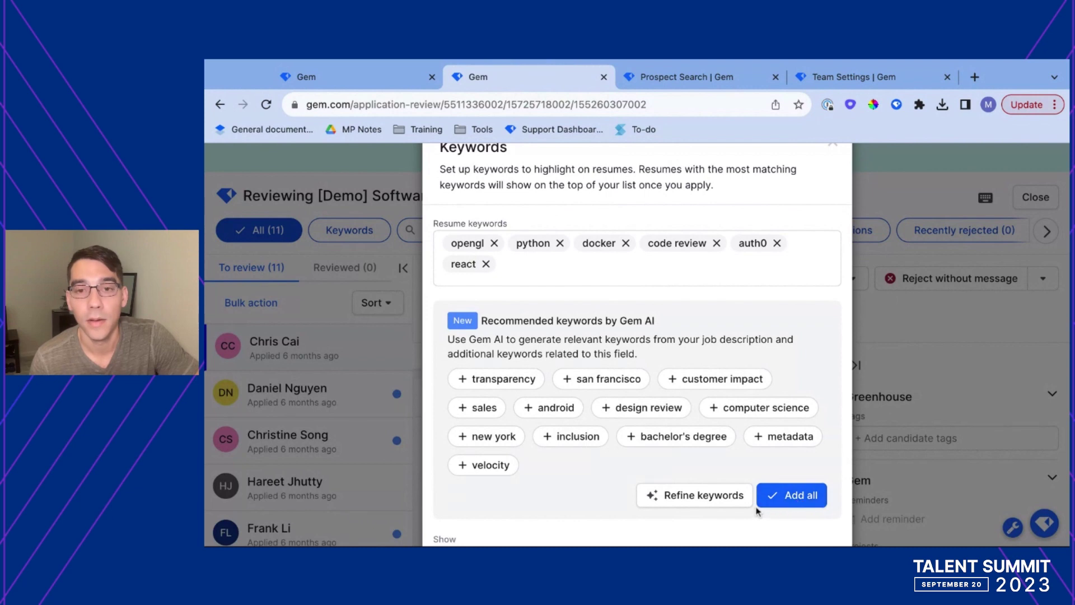
scroll(670, 439, down, 5)
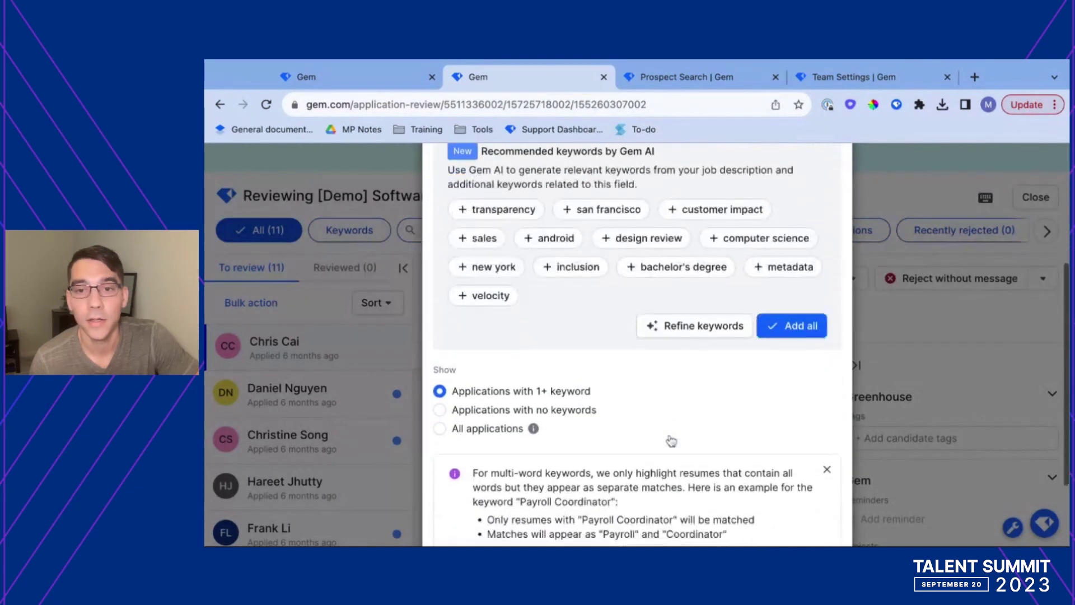
click(800, 501)
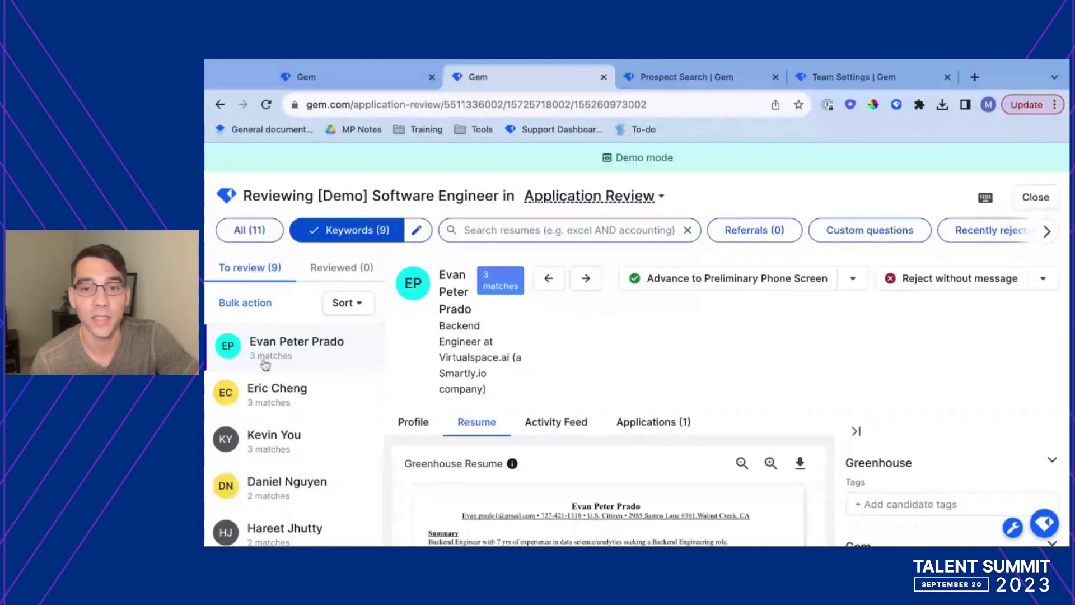
Step: Examine the top-ranked applicant's match count and the highlighted keywords throughout the resume
scroll(684, 365, down, 1)
scroll(669, 443, down, 5)
scroll(669, 443, up, 3)
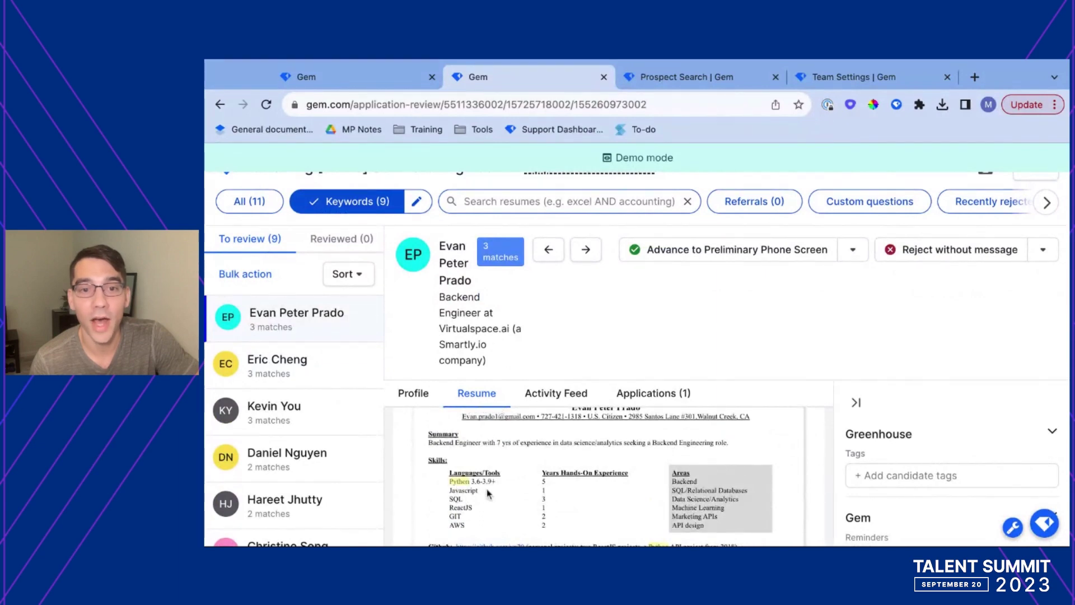
scroll(487, 493, down, 5)
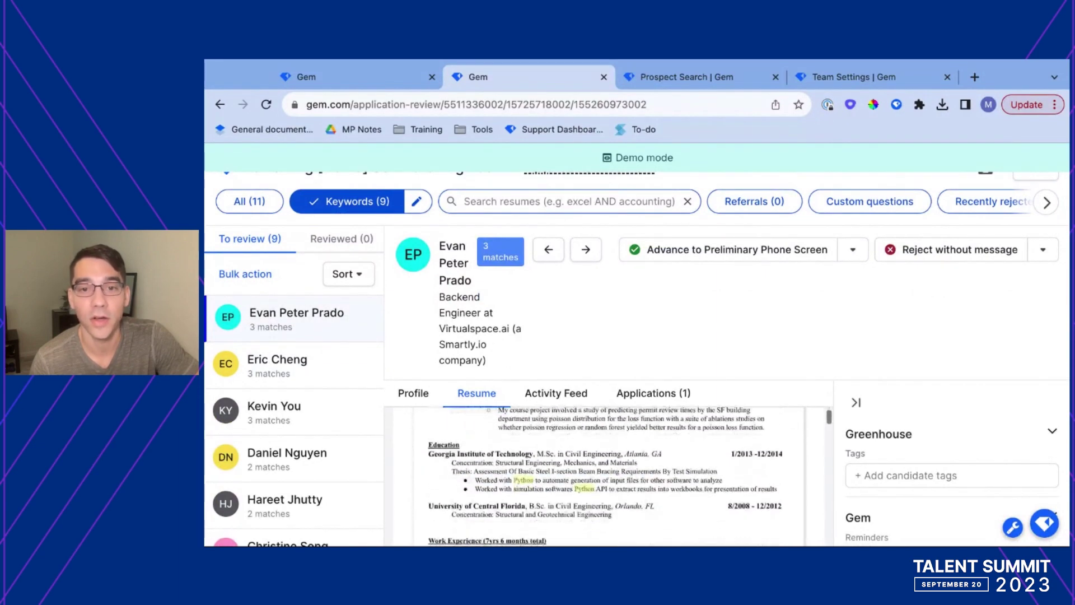
scroll(487, 493, down, 1)
mouse_move(489, 257)
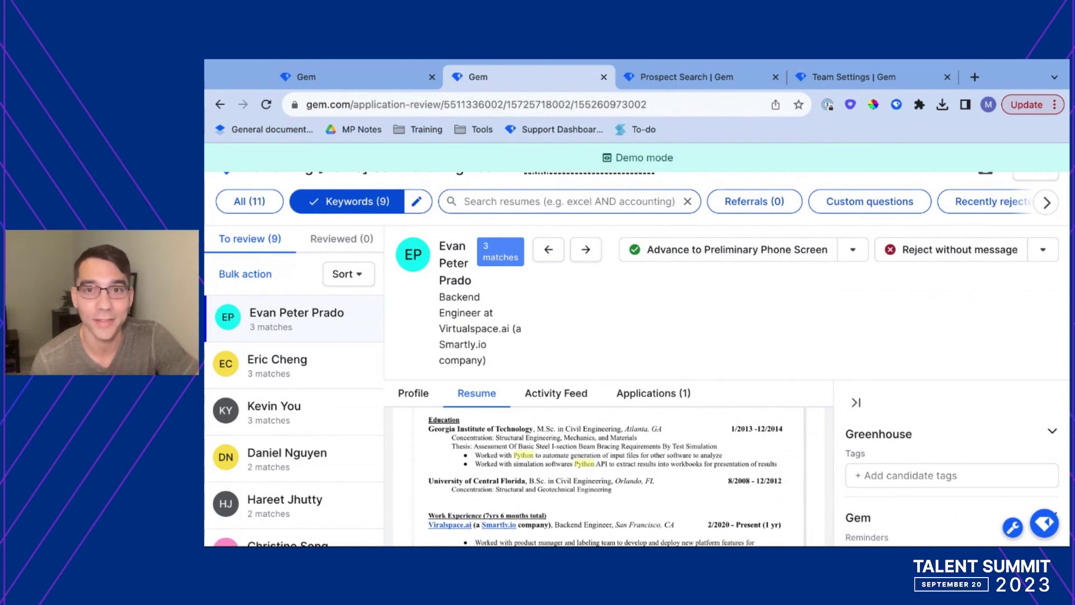
scroll(593, 480, up, 3)
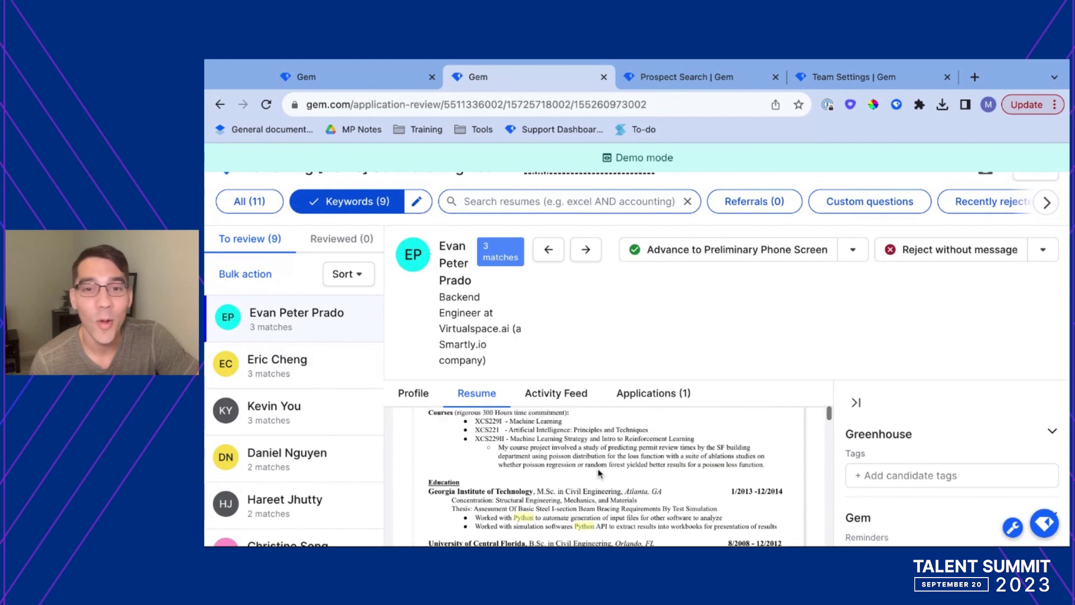
scroll(599, 473, up, 3)
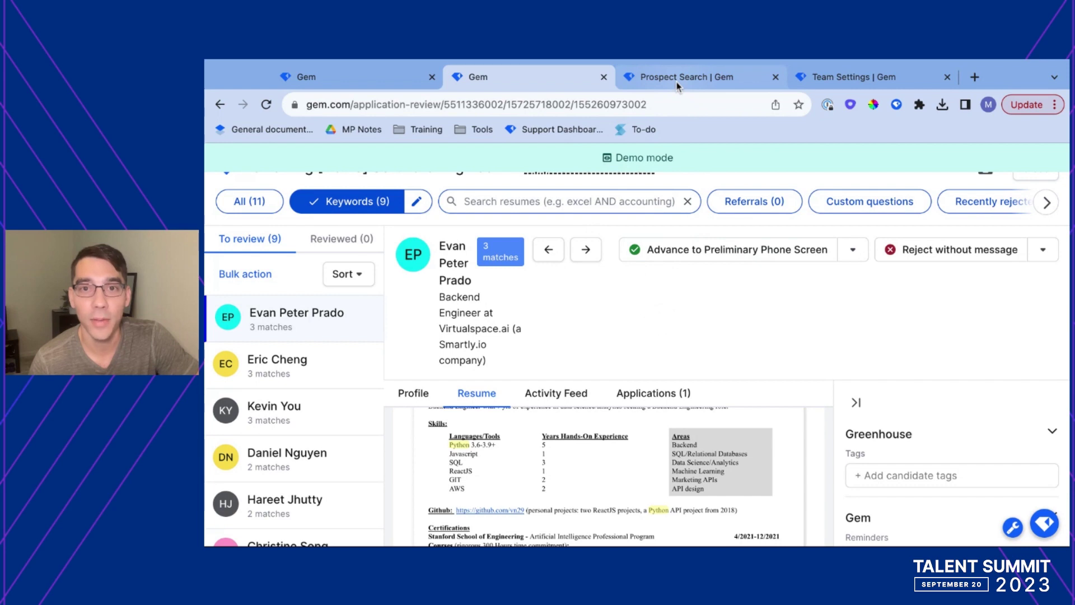
Step: Switch to Prospect Search and run the Silver Medalists saved search
click(677, 86)
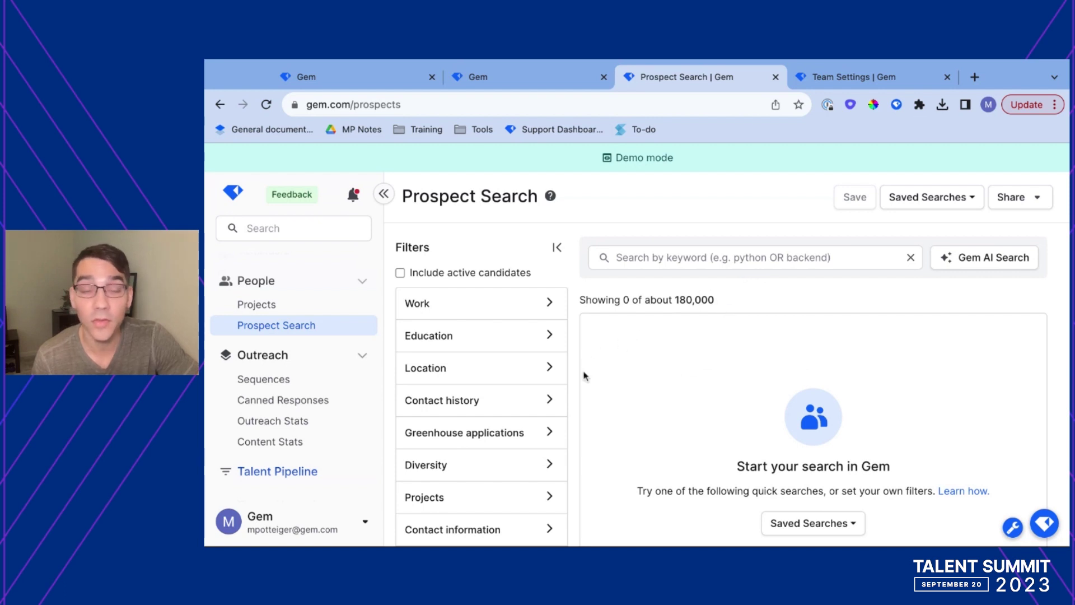
click(961, 202)
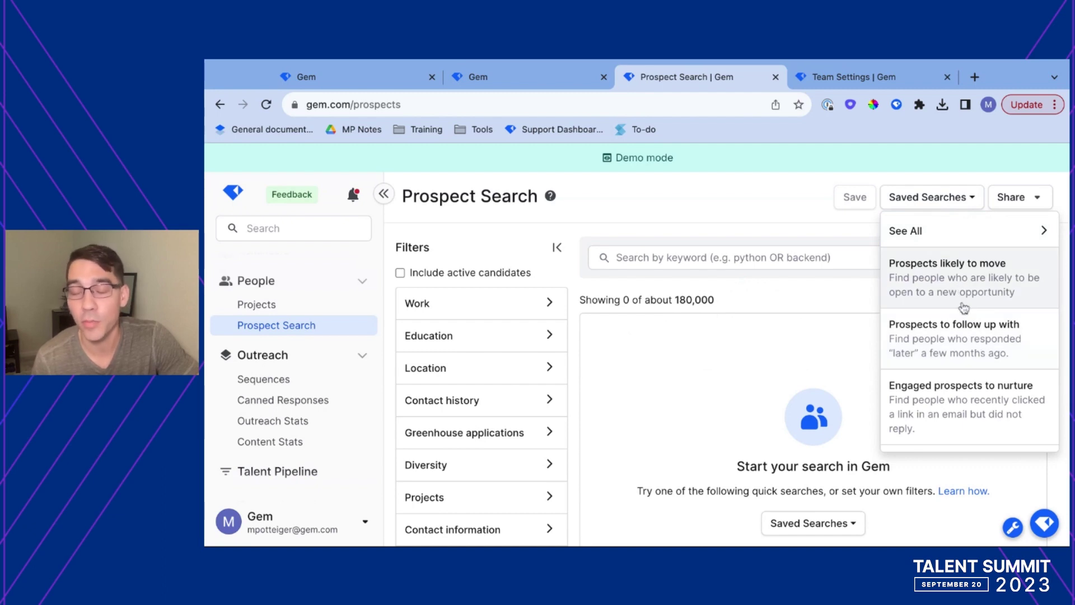
scroll(963, 314, down, 2)
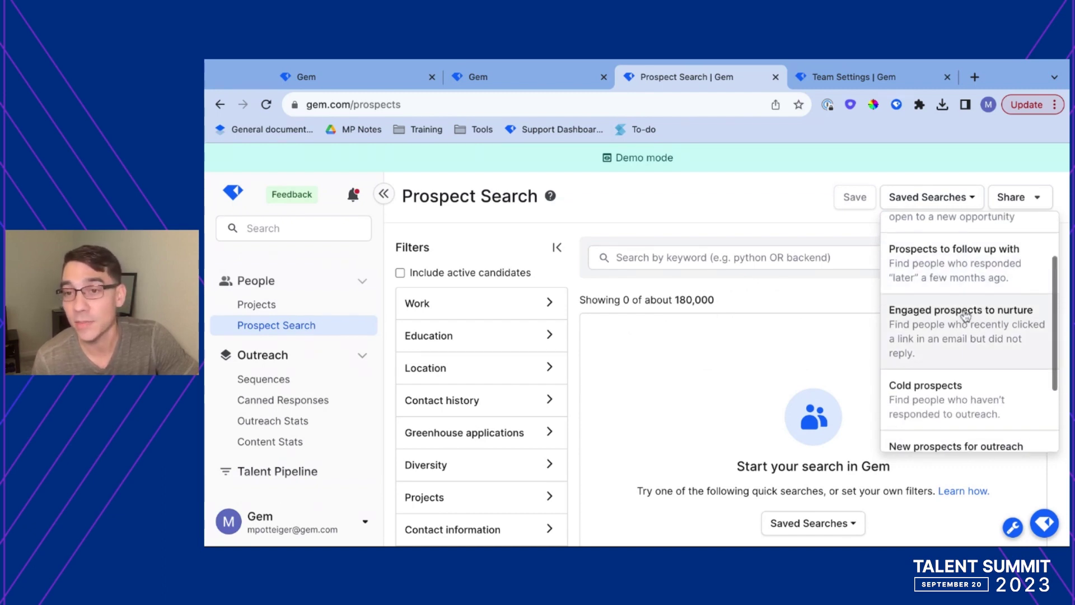
scroll(964, 316, down, 5)
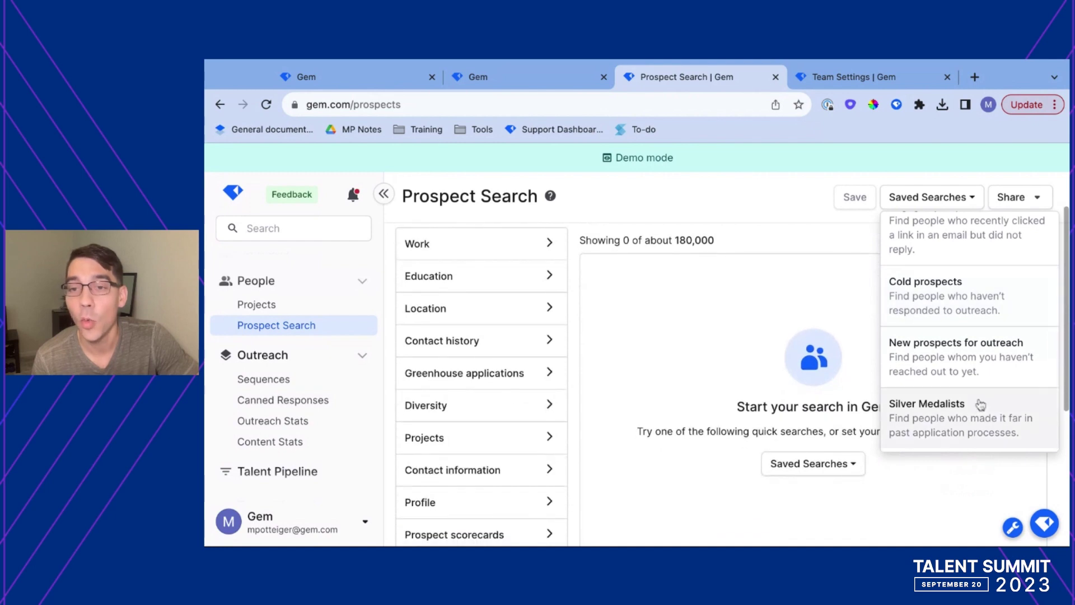
click(951, 424)
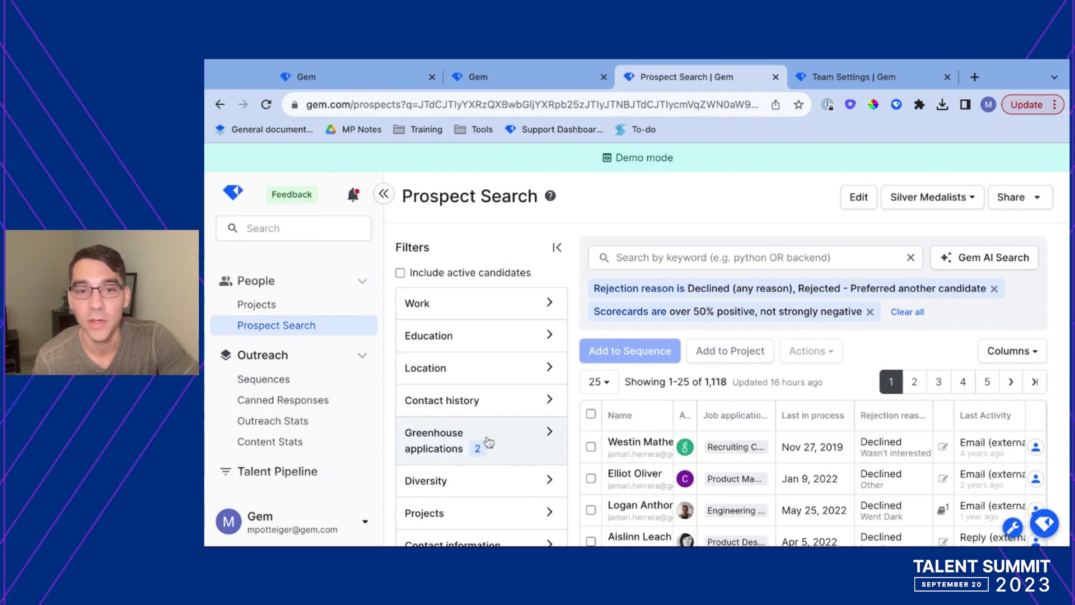
Step: Expand the Greenhouse applications filters and review the rejection reason, reached interview stage and scorecard settings, keeping strong-negative candidates excluded
scroll(488, 442, down, 2)
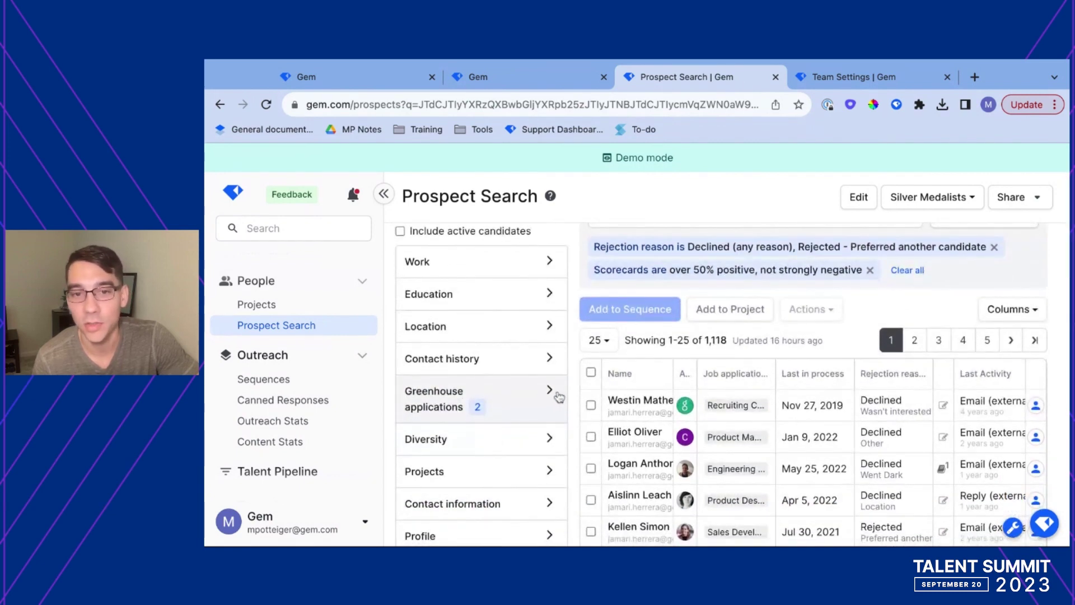
click(549, 392)
scroll(527, 432, down, 2)
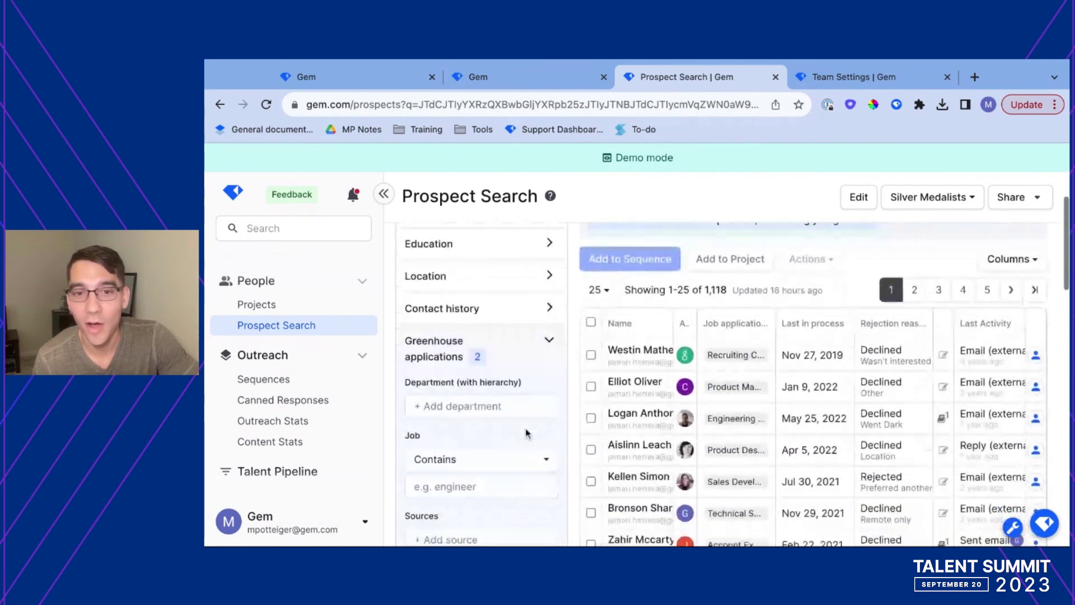
scroll(526, 432, down, 5)
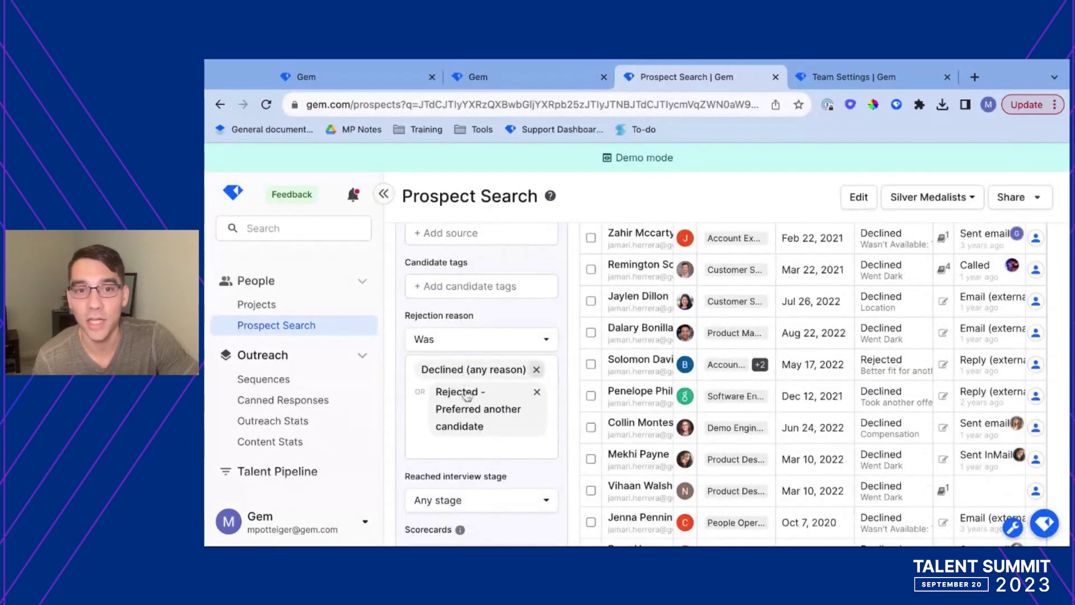
scroll(483, 472, down, 1)
scroll(483, 472, down, 3)
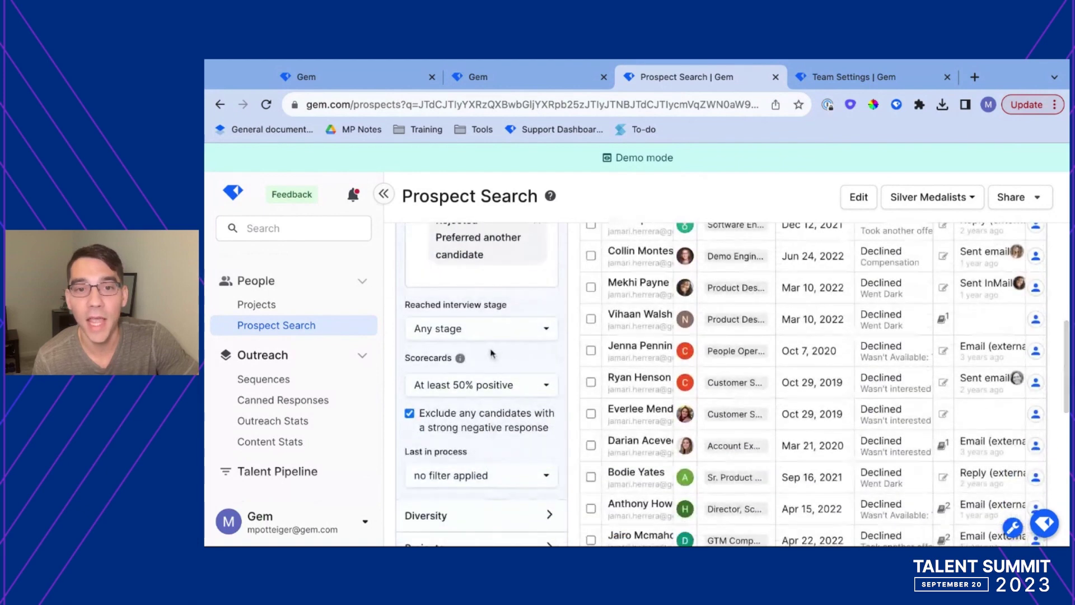
click(489, 335)
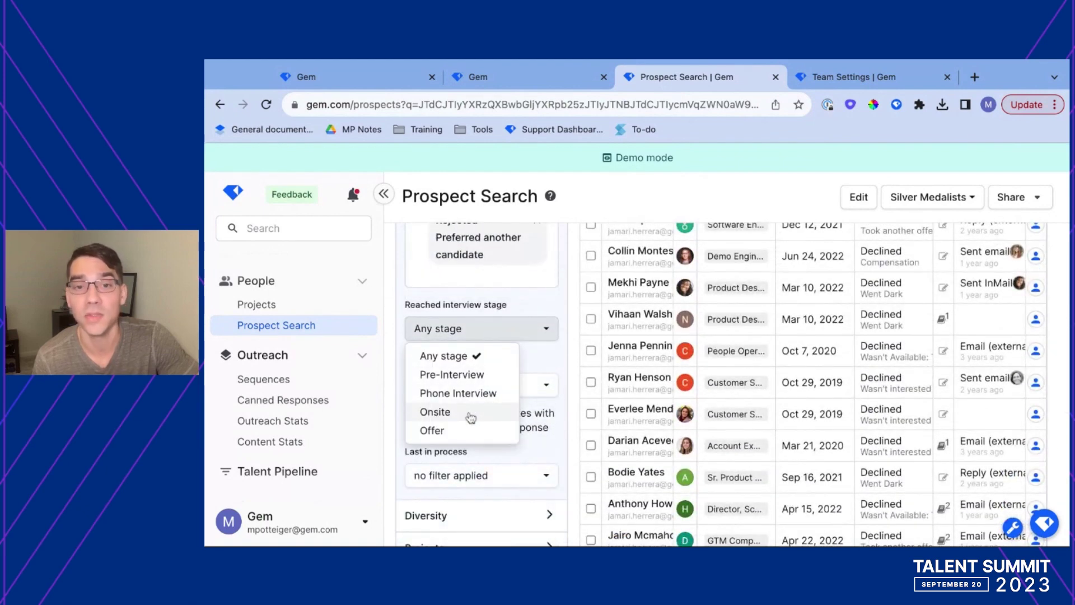
click(553, 421)
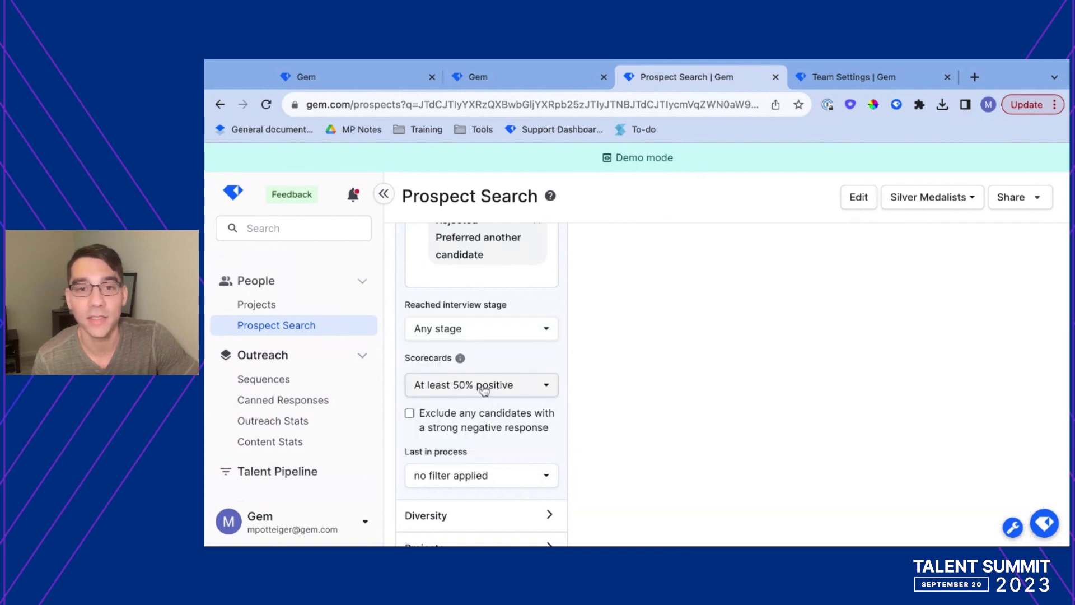
click(410, 414)
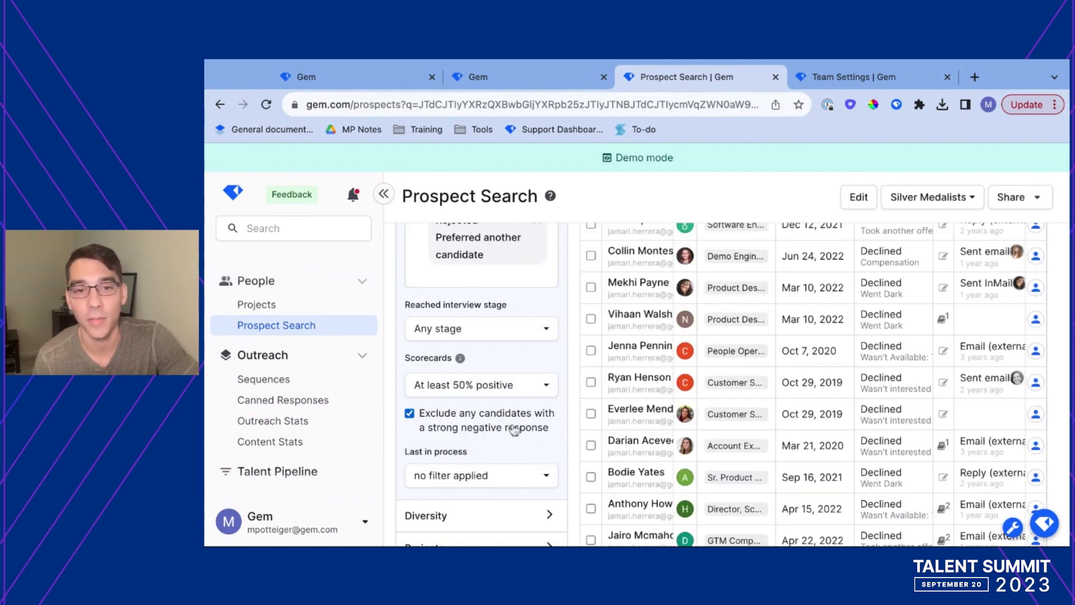
Step: Set the Last in process filter to "not in the last 6 months" and return to the prospect results
scroll(514, 430, down, 1)
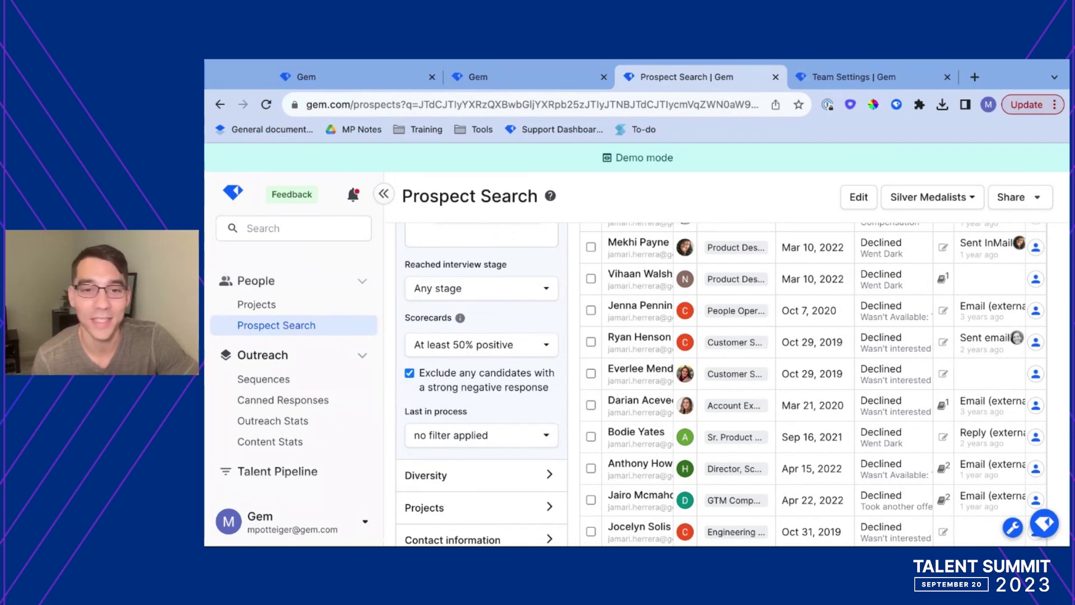
click(492, 435)
scroll(500, 397, down, 1)
scroll(501, 397, down, 4)
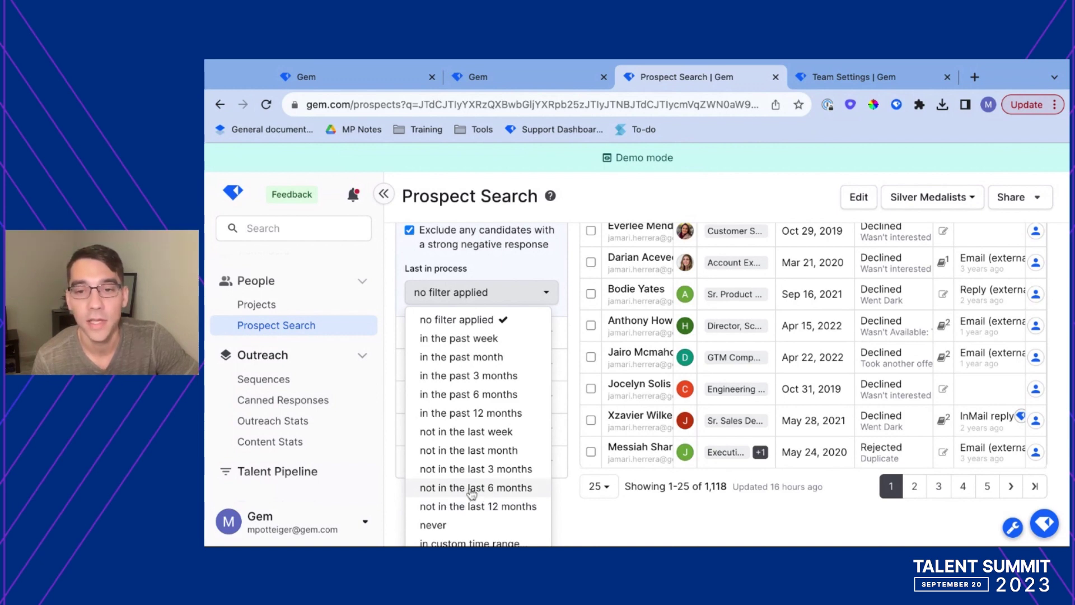
click(476, 487)
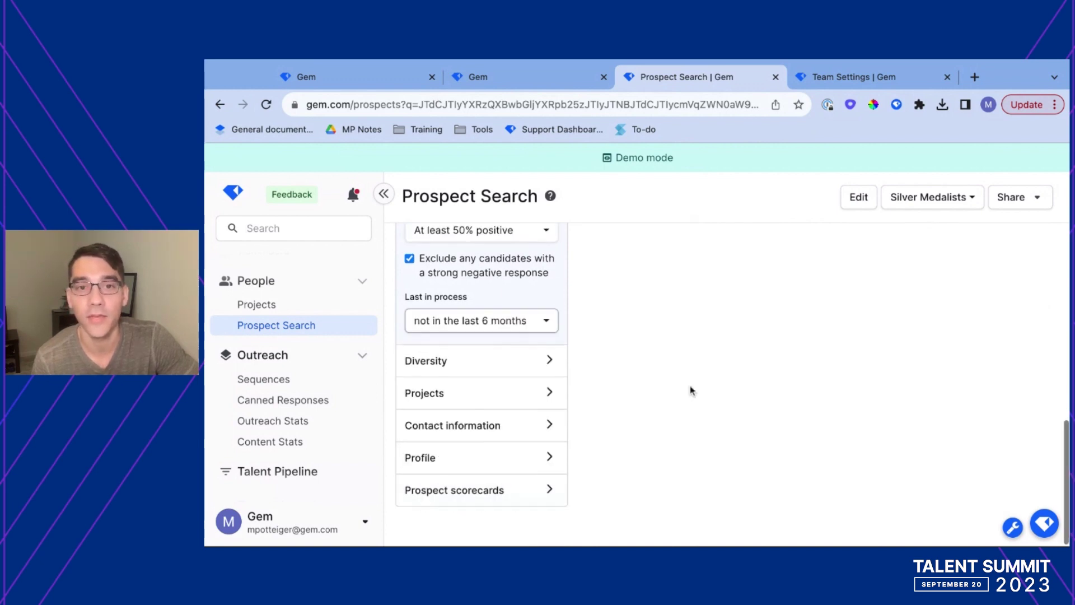
scroll(691, 388, down, 5)
scroll(691, 390, up, 5)
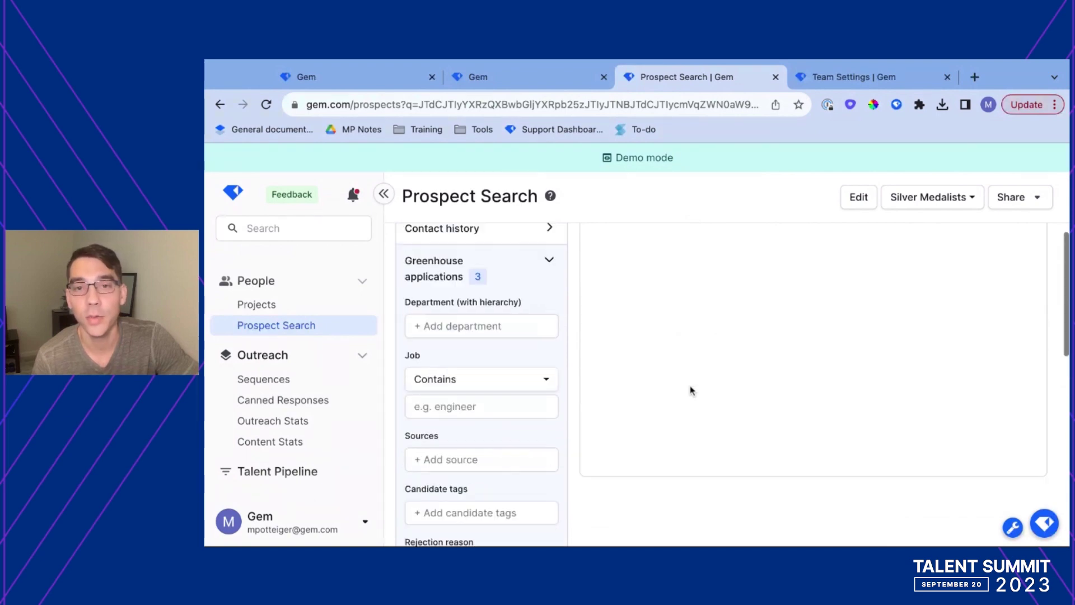
scroll(691, 390, up, 1)
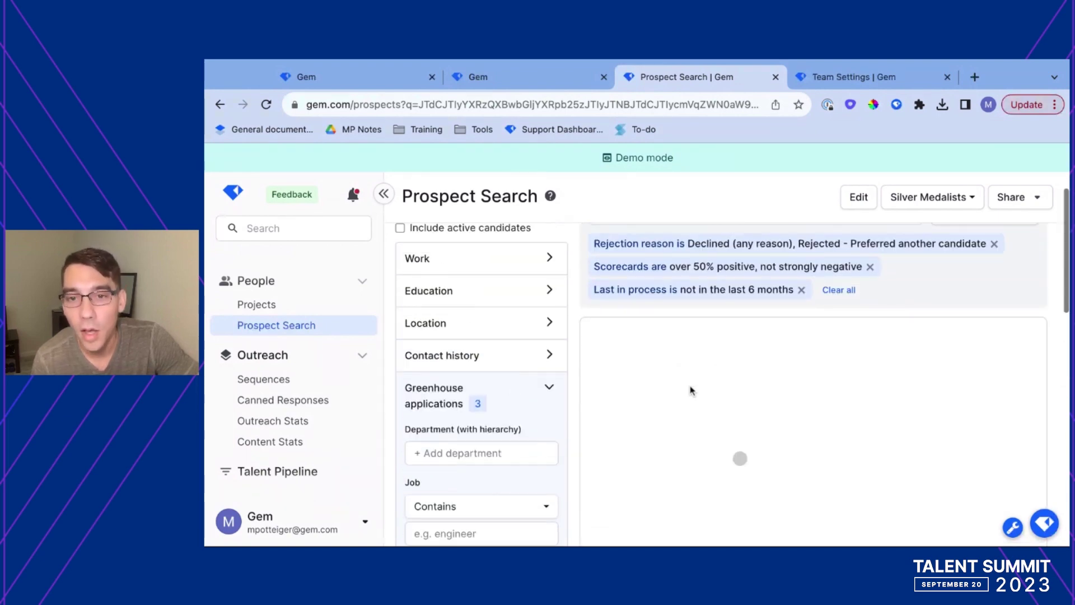
scroll(691, 391, up, 1)
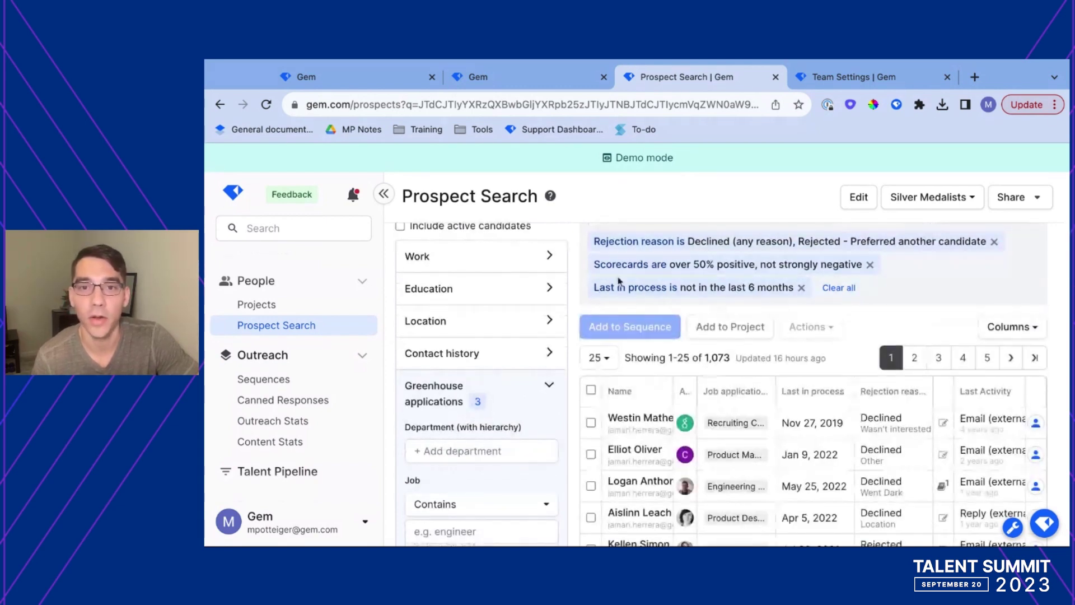
scroll(737, 311, up, 1)
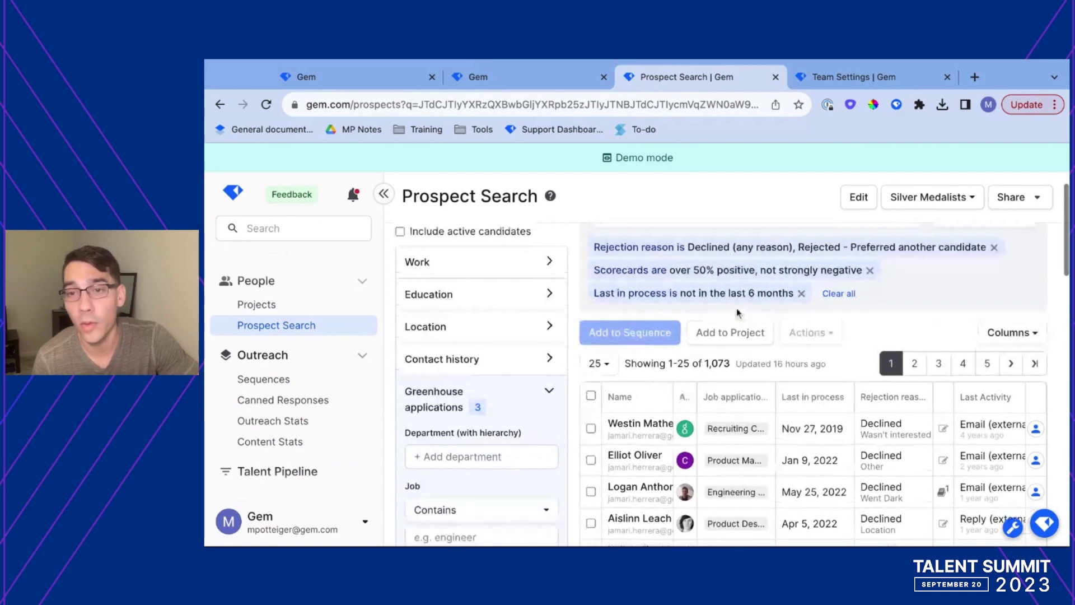
scroll(737, 311, up, 2)
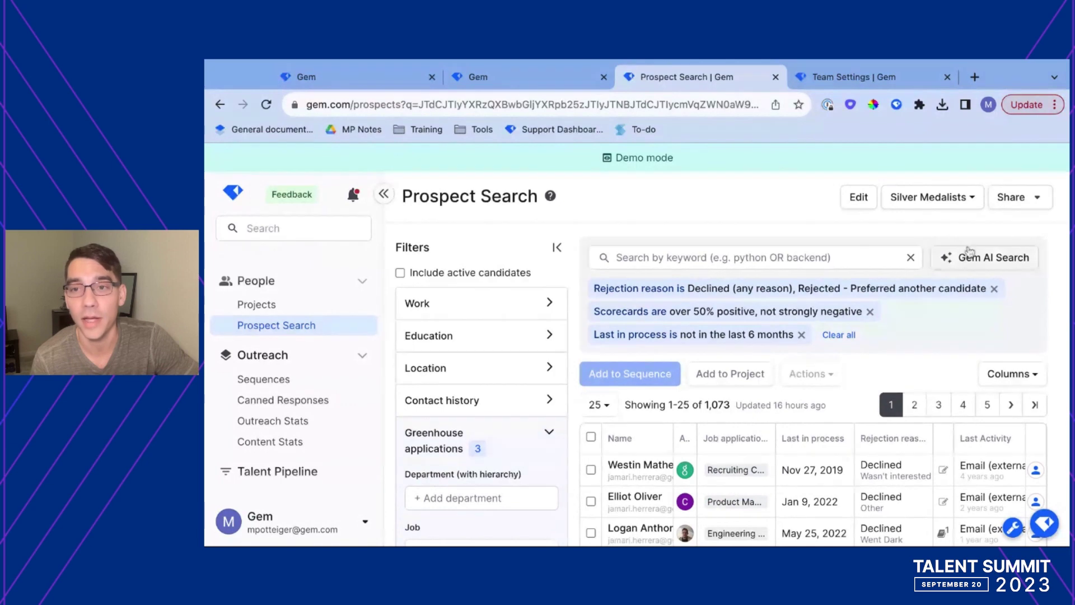
Step: Generate a Gem AI Search from the job "Inbound Sales Development Representative [127] (open)" and its job description
click(980, 259)
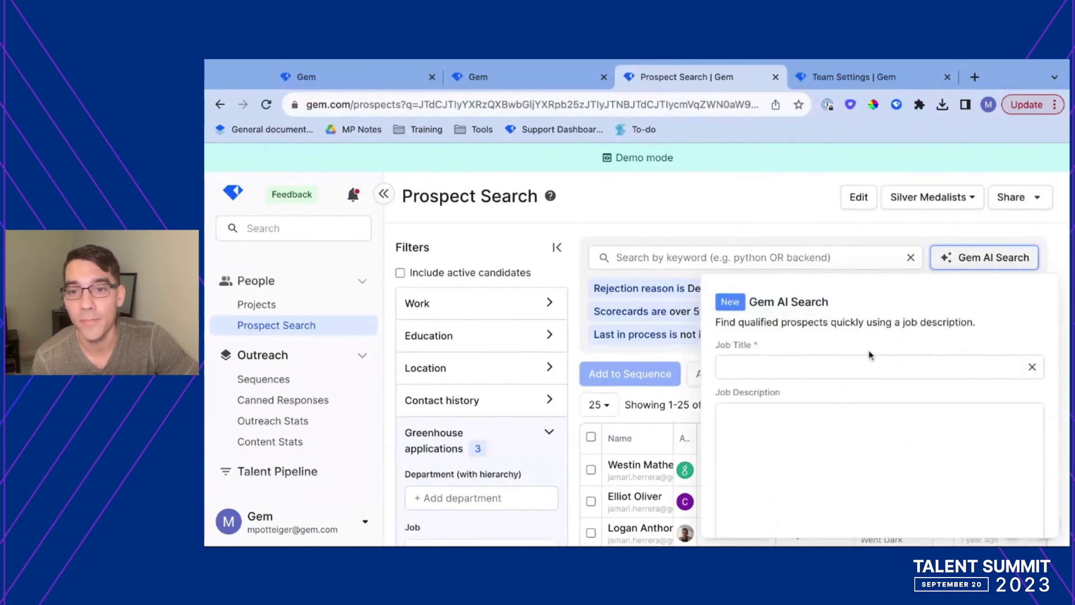
scroll(873, 328, down, 2)
click(817, 345)
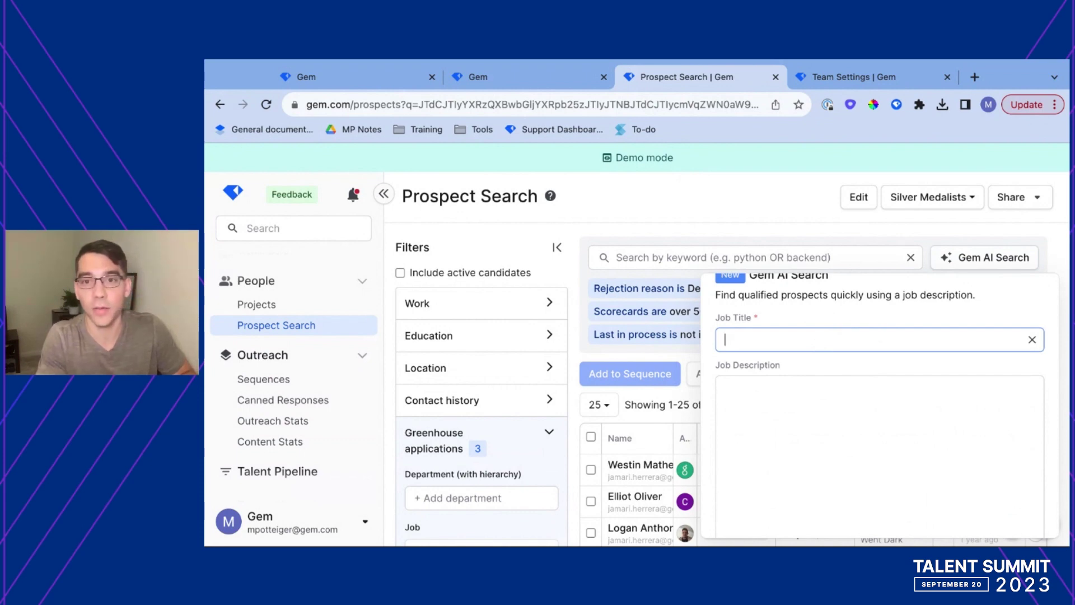
text(sales)
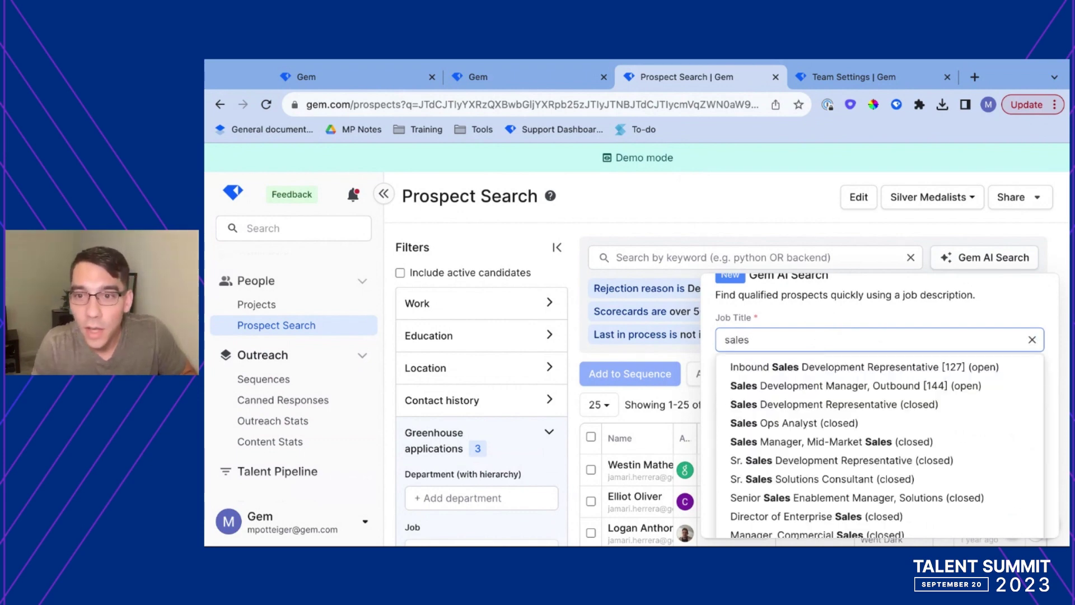
click(833, 370)
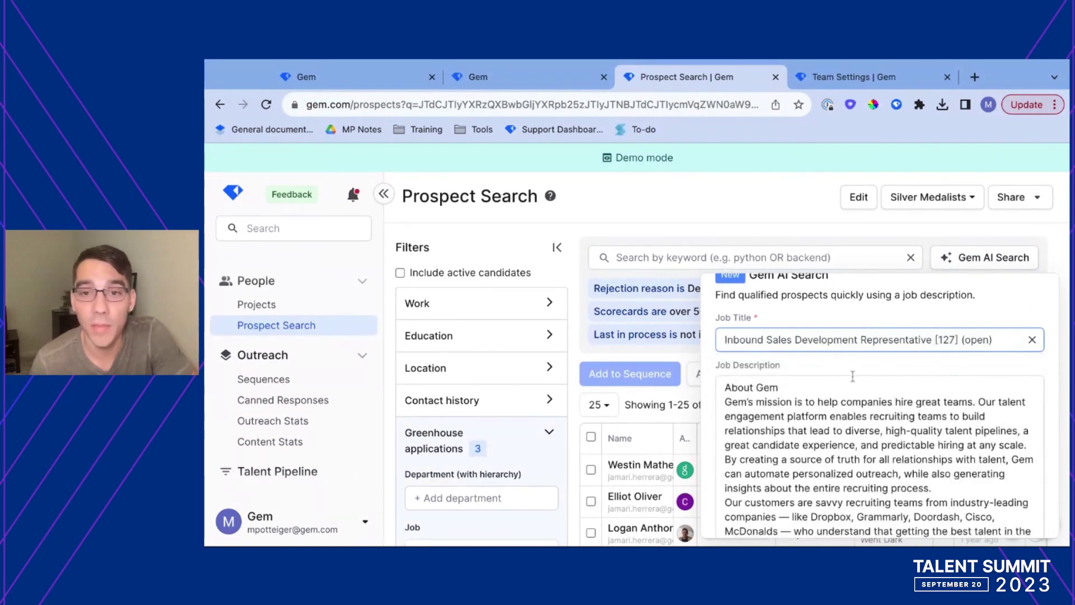
scroll(842, 387, down, 1)
scroll(885, 358, down, 2)
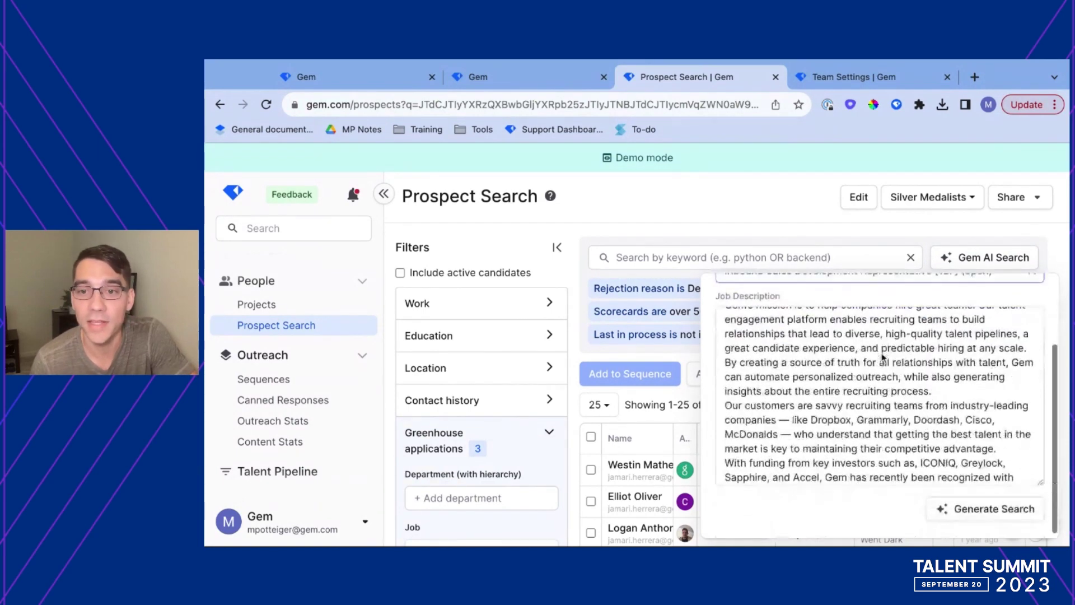
click(1003, 509)
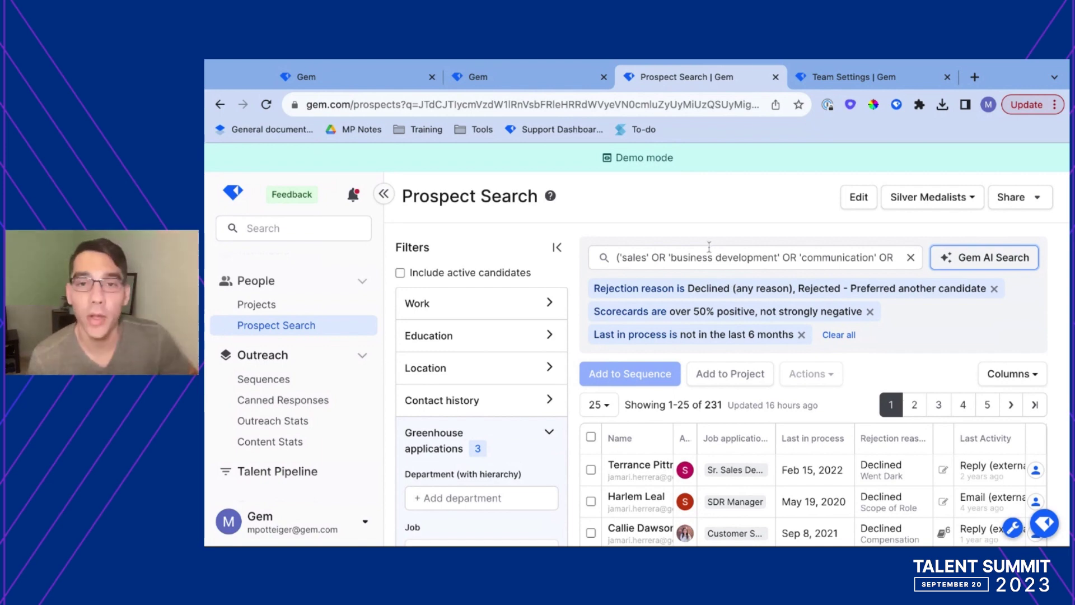
Step: Open the new saved search details, review the generated resume keyword filter, and close them without saving
click(845, 204)
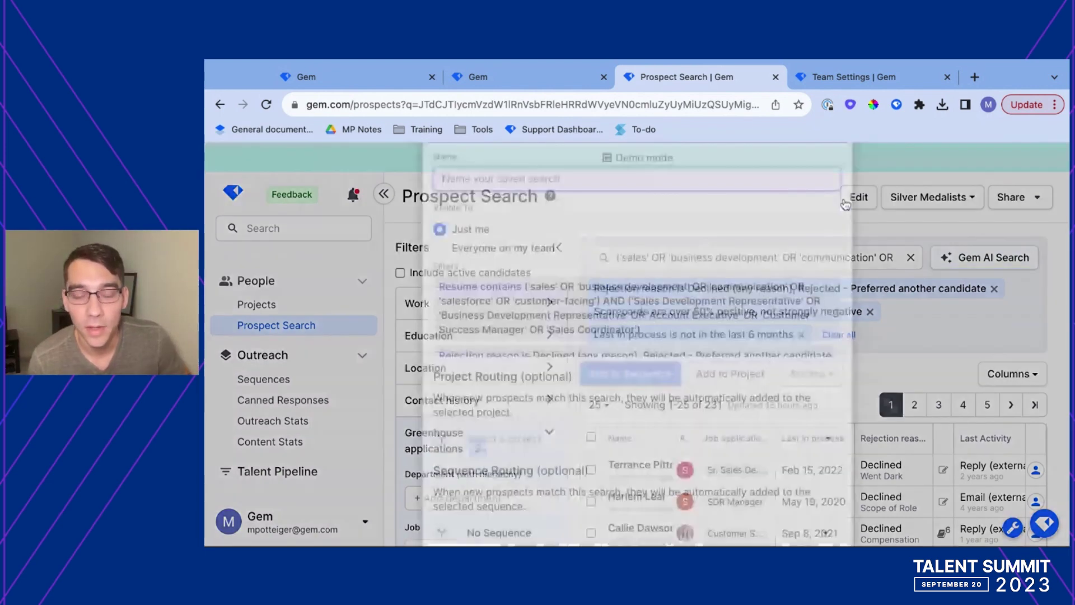
scroll(579, 399, down, 1)
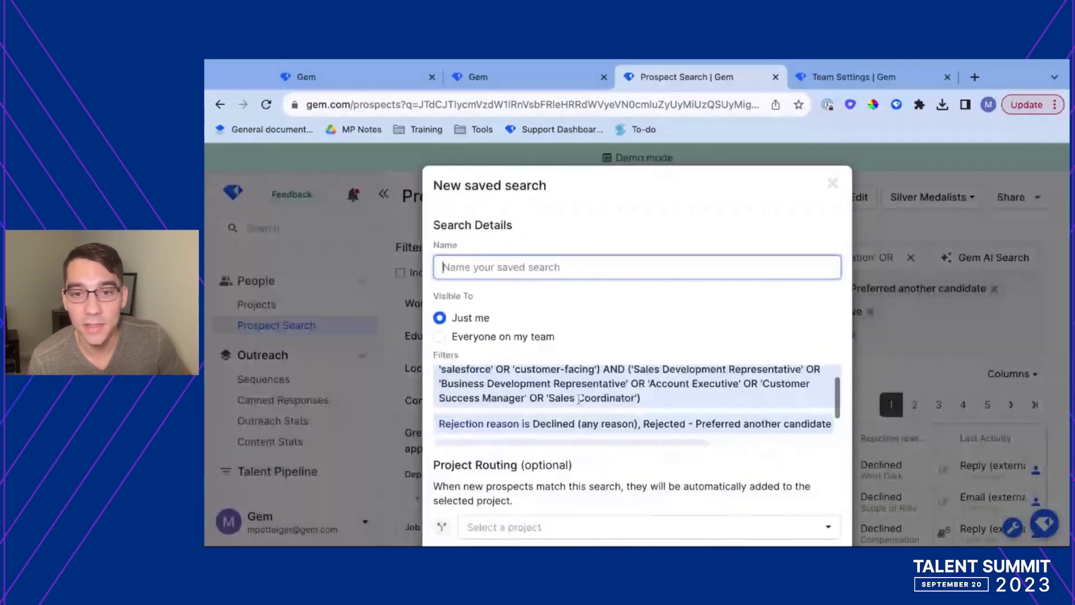
scroll(560, 387, up, 1)
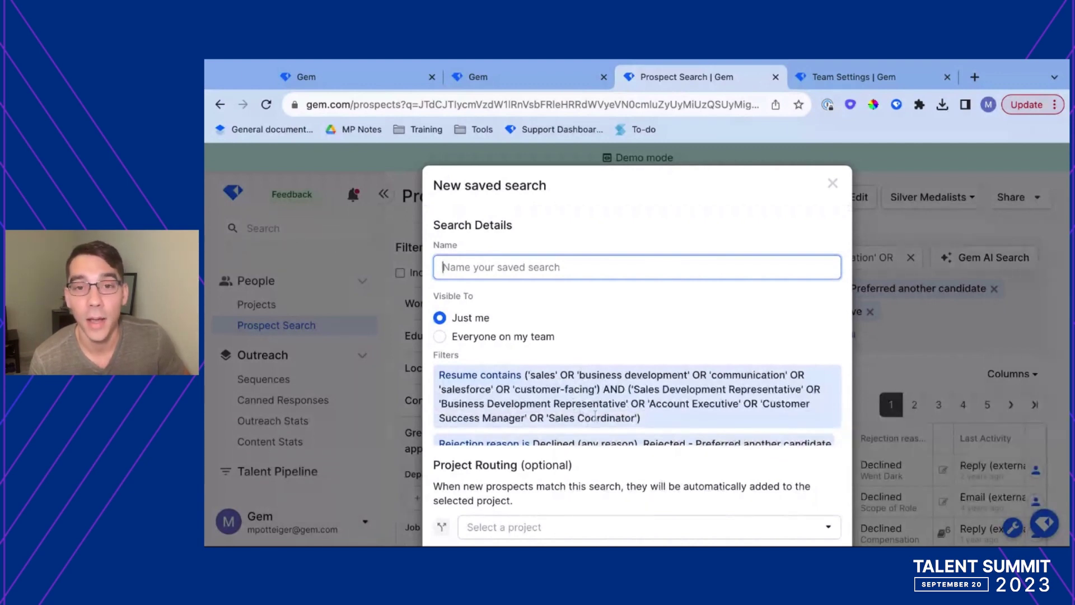
scroll(562, 386, down, 1)
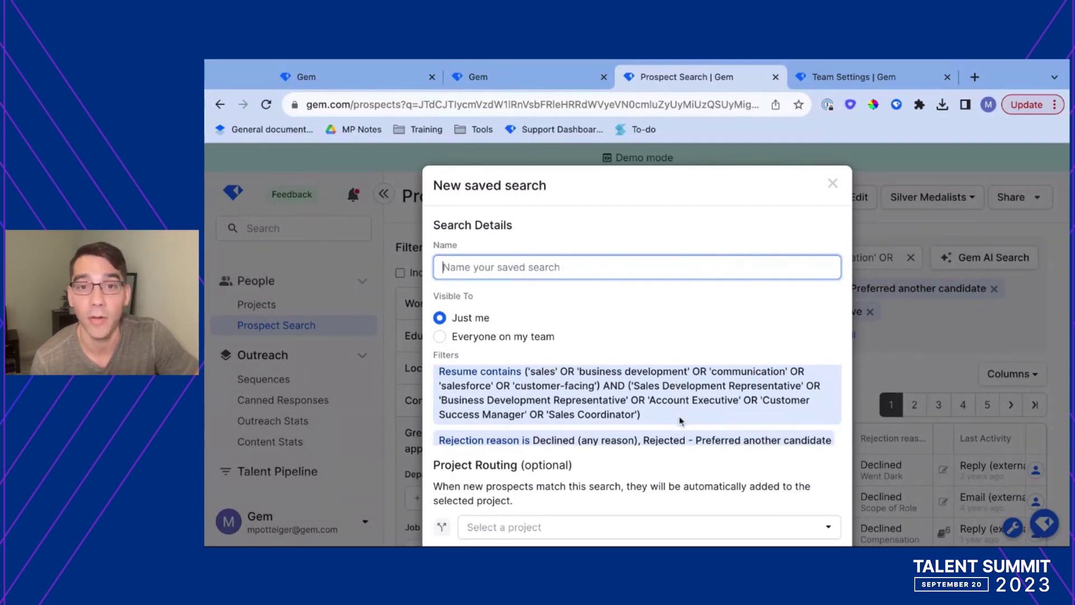
click(832, 183)
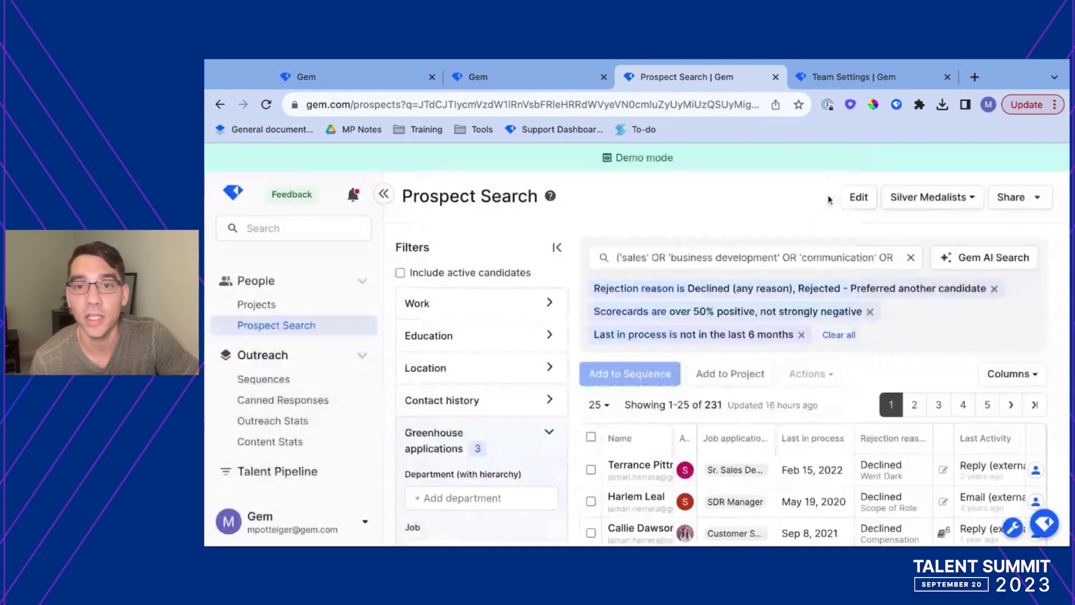
Step: Read through the AI-generated boolean keyword string in the prospect keyword search
click(764, 259)
key(Right)
key(Right)
key(Right)
key(Right)
key(Right)
key(Right)
key(Right)
key(Right)
key(Right)
key(Right)
key(Right)
key(Right)
key(Right)
key(Right)
key(Right)
key(Right)
key(Right)
key(Right)
key(Right)
key(Right)
key(Right)
key(Right)
key(Right)
key(Right)
key(Right)
key(Right)
key(Right)
key(Right)
key(Right)
key(Right)
key(Right)
key(Right)
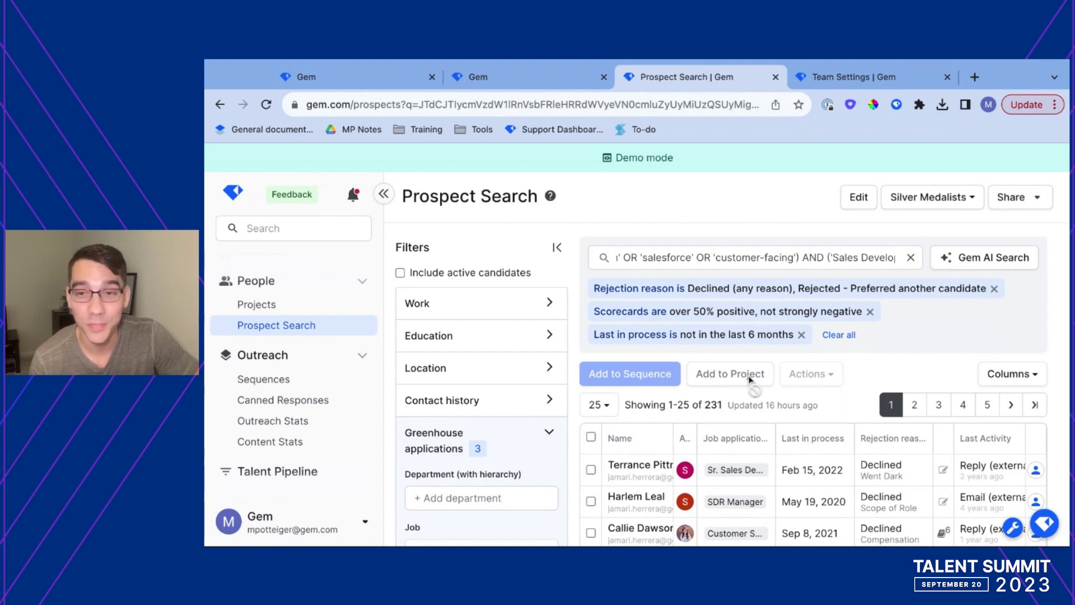
Step: Start a new saved search from the current filters and name it "SDR - Silver Medalists"
click(865, 205)
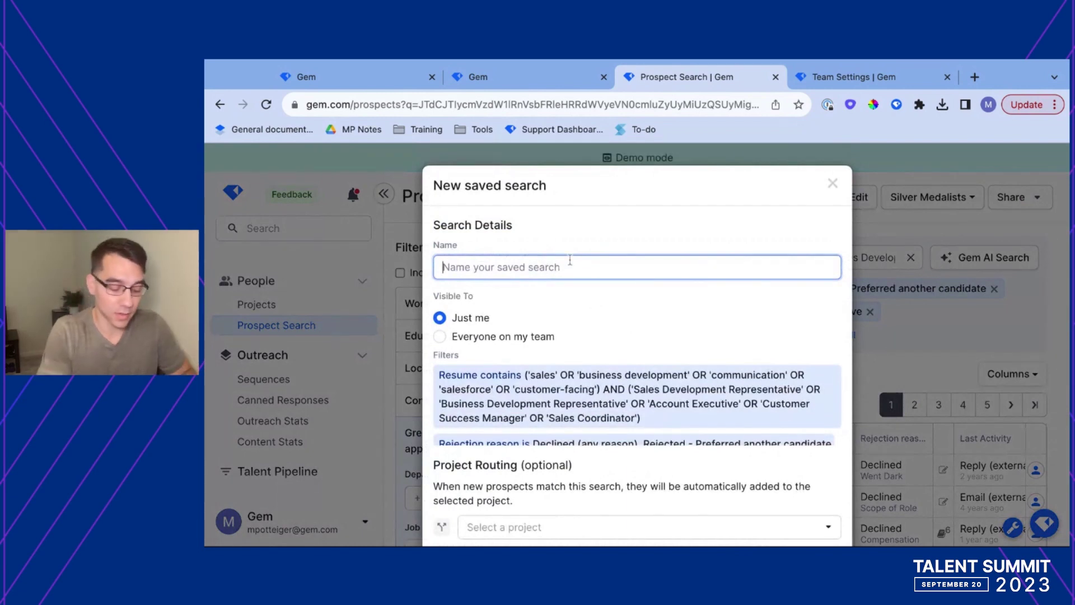
text(SDR - Silver Med)
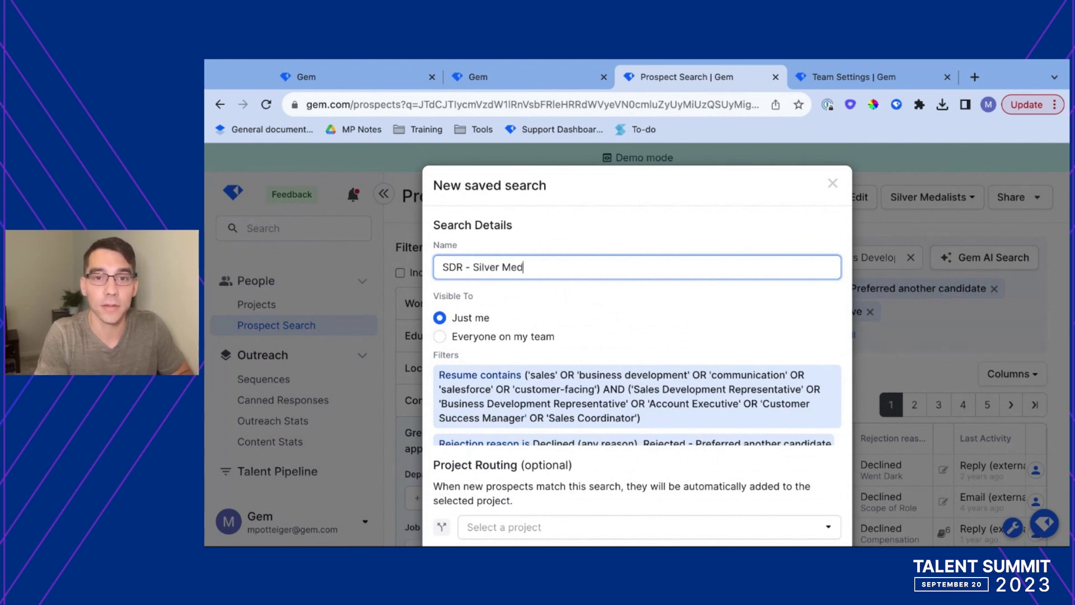
text(alists)
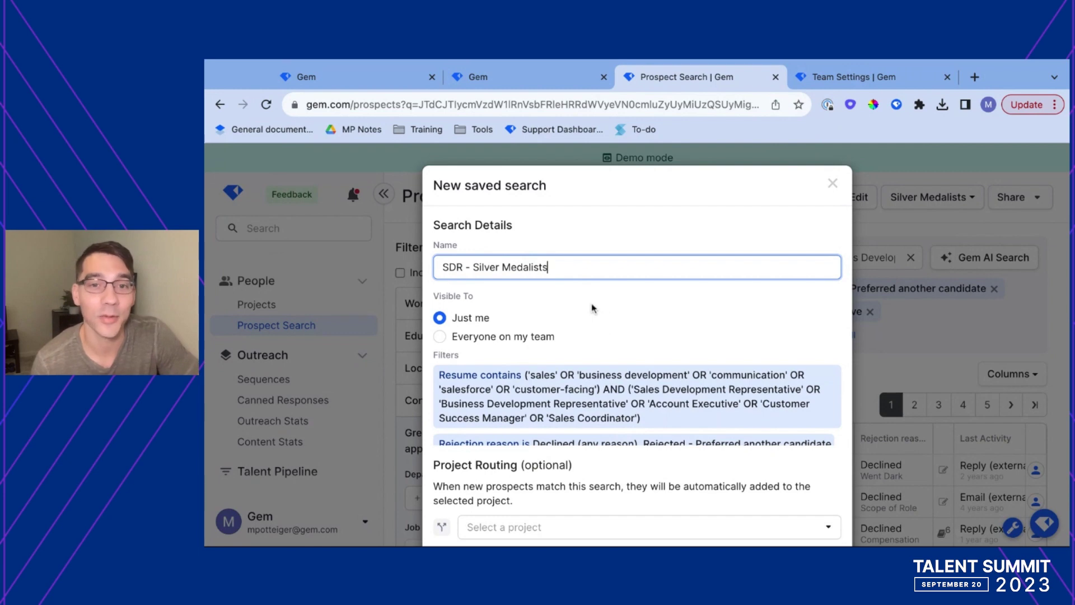
Step: Start creating a new project named "SDR Talent Pool - Silver Medalists" for the saved search's project routing
scroll(637, 344, down, 2)
scroll(637, 345, down, 1)
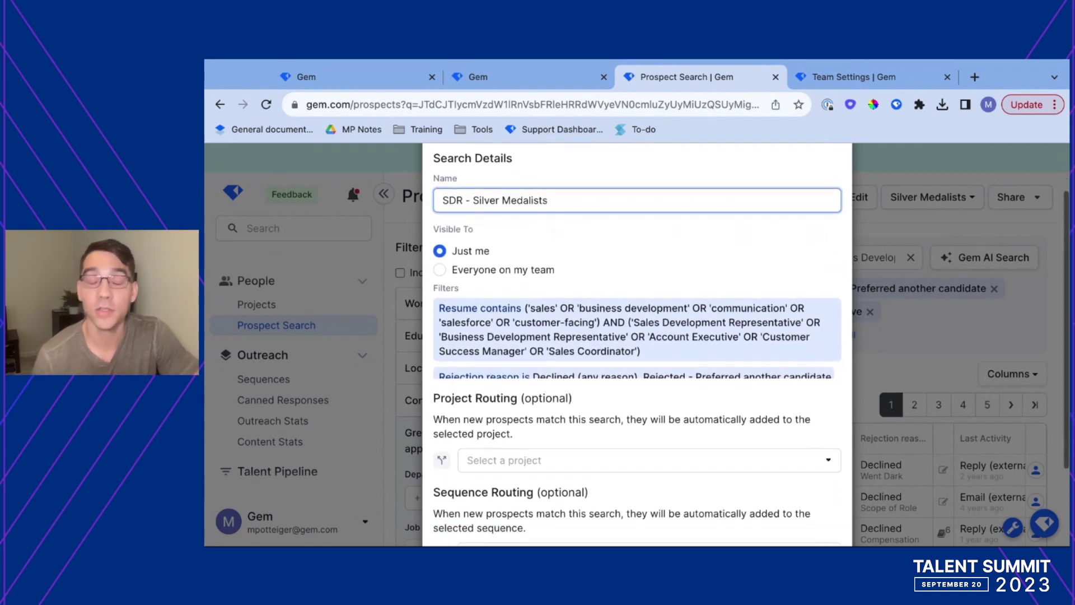
scroll(592, 318, down, 1)
scroll(592, 318, up, 1)
scroll(646, 217, up, 1)
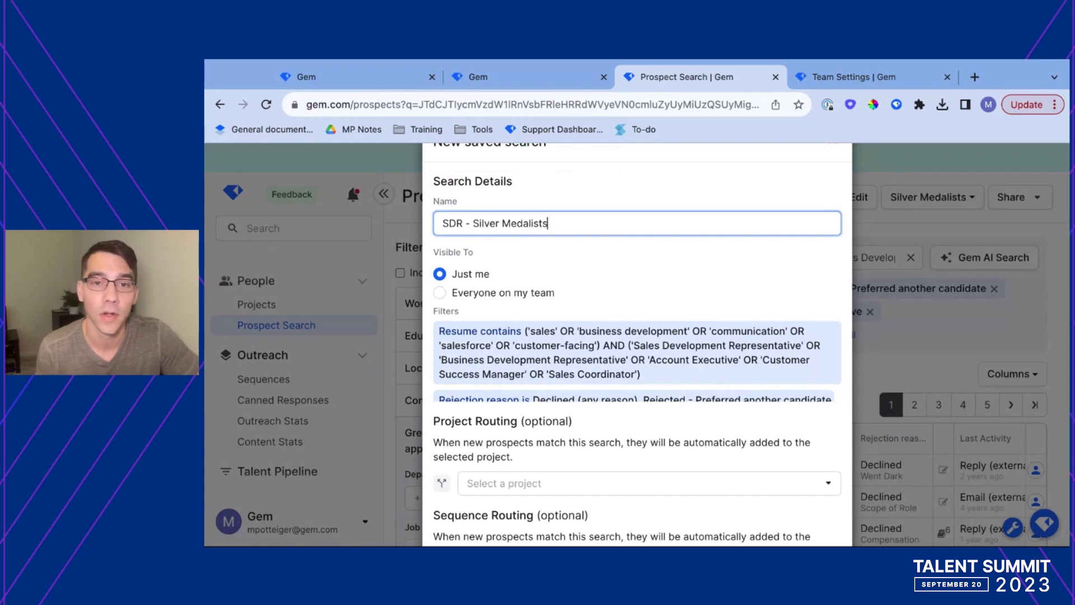
scroll(630, 327, down, 2)
scroll(614, 448, down, 2)
click(614, 448)
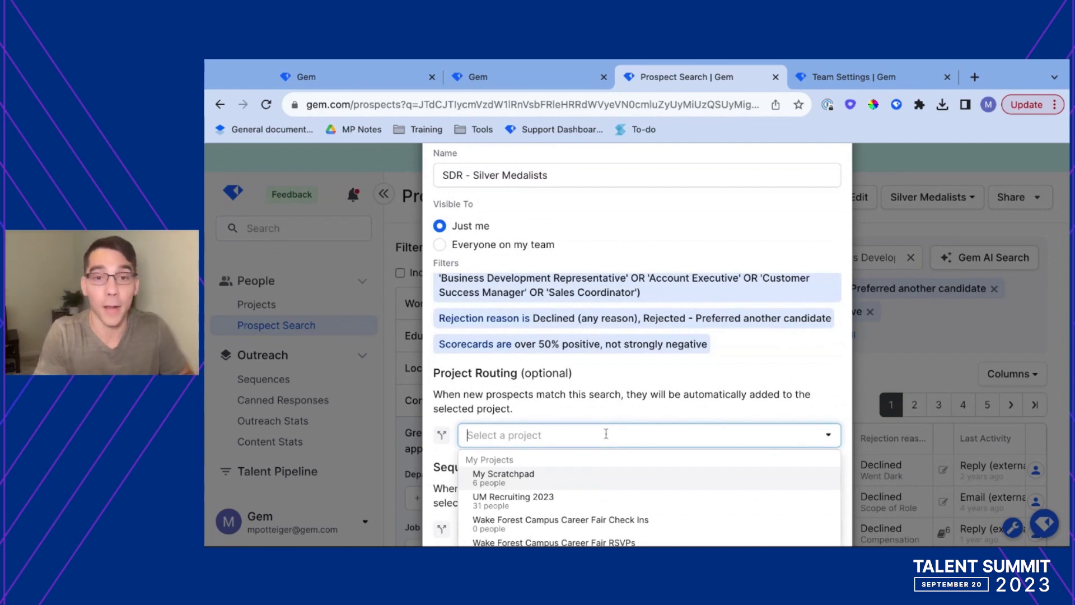
text(Sales)
key(BackSpace)
key(BackSpace)
key(BackSpace)
key(BackSpace)
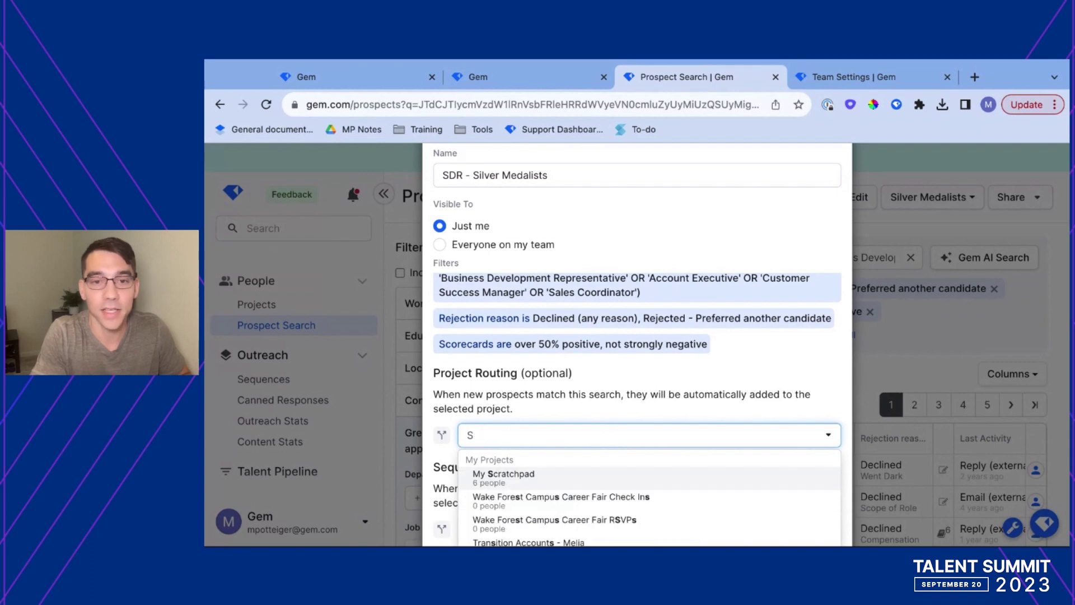
text(DR Talent Poo)
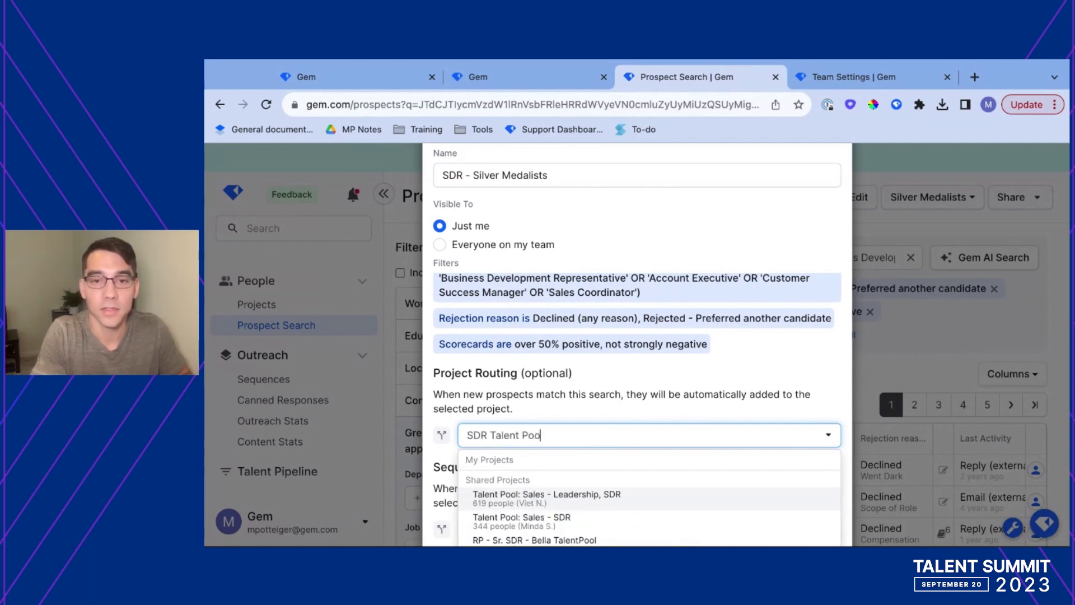
text(l - Si)
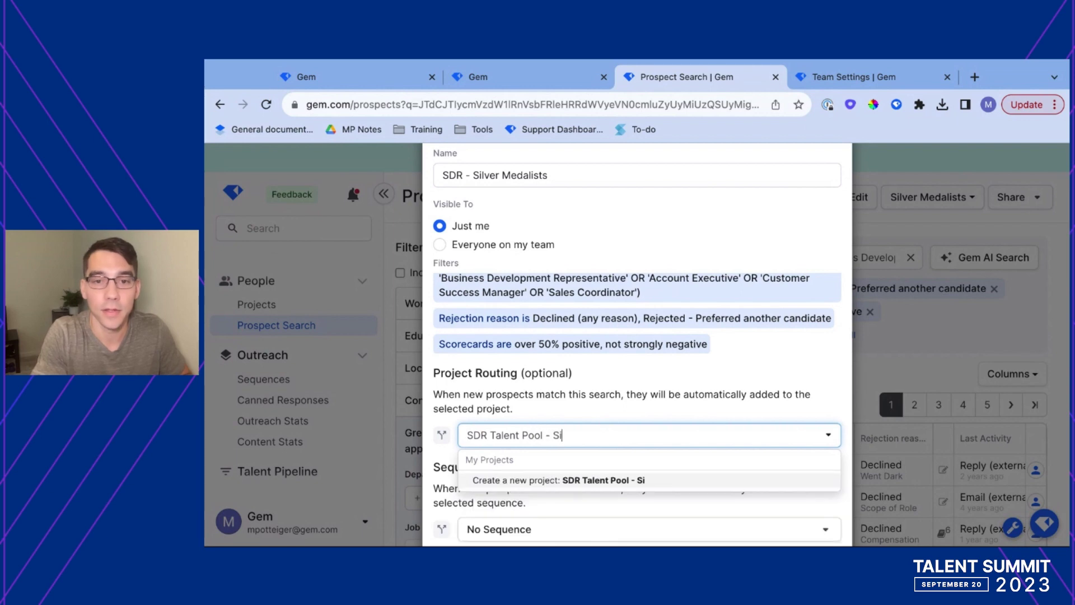
text(lver Med)
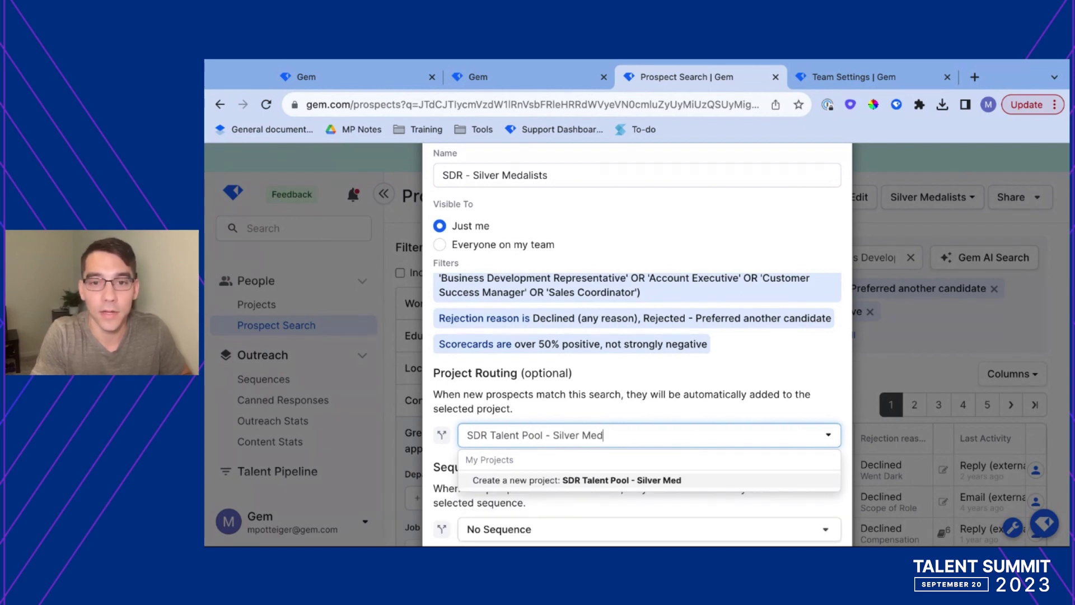
text(alists)
click(632, 482)
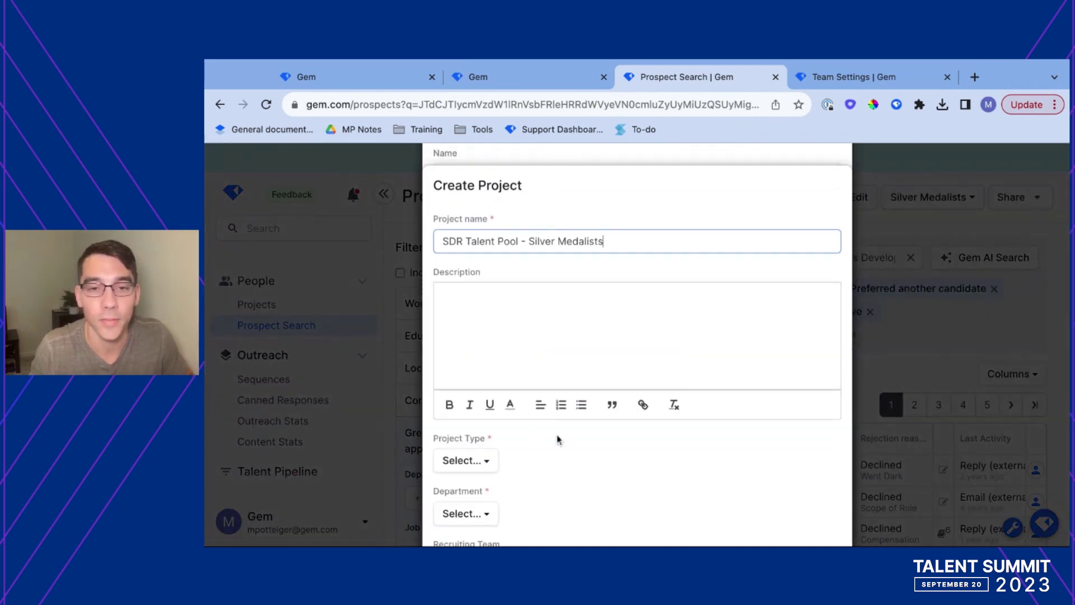
Step: Set the project type to Talent Pool, department to Sales and location to Remote, and create the project
scroll(557, 437, down, 4)
click(470, 264)
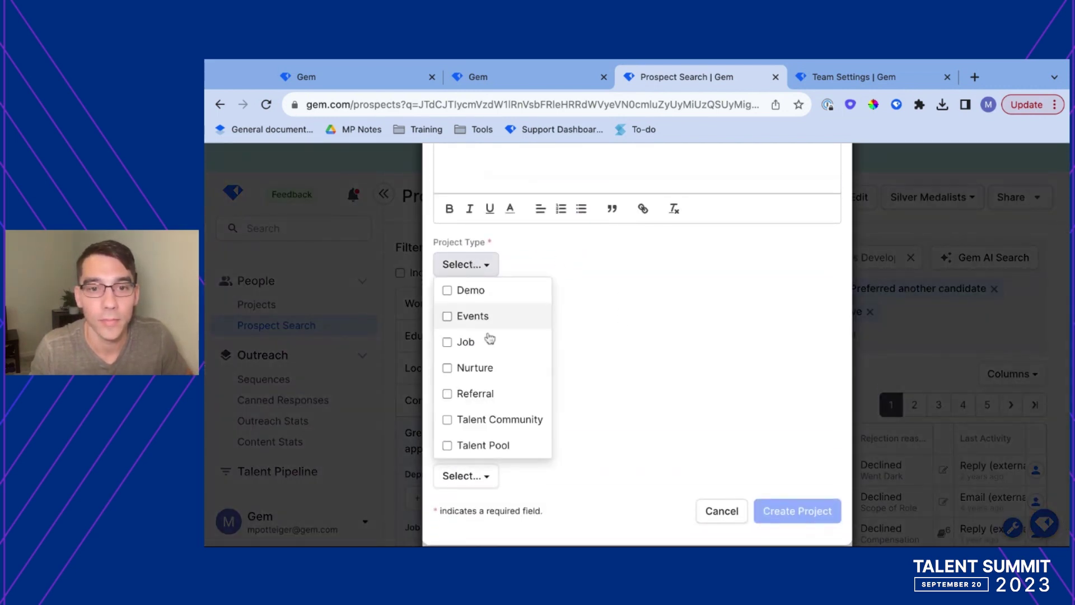
click(462, 453)
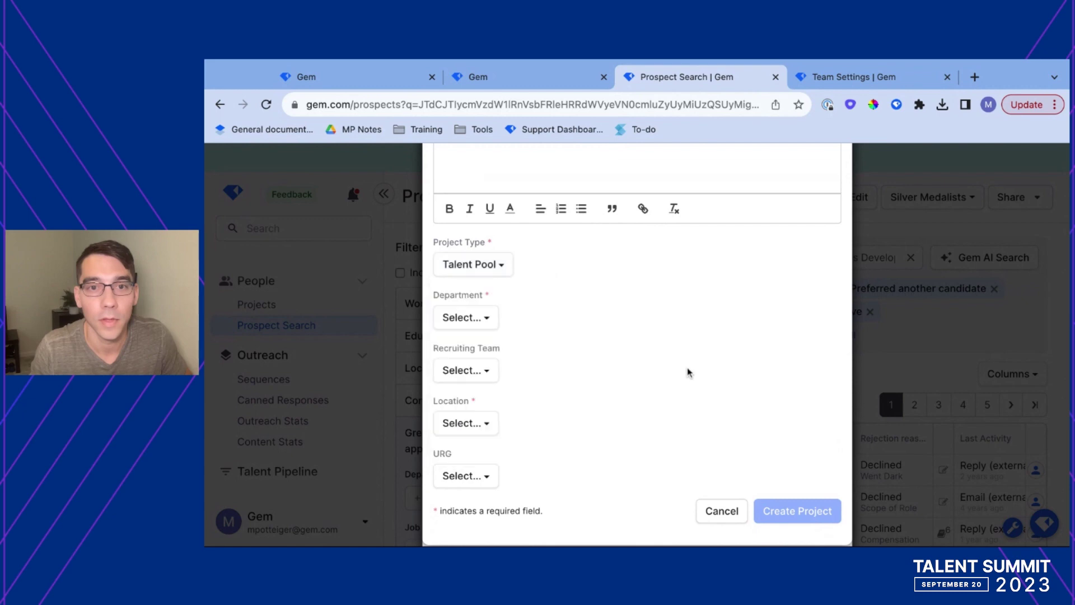
click(489, 318)
scroll(507, 468, down, 3)
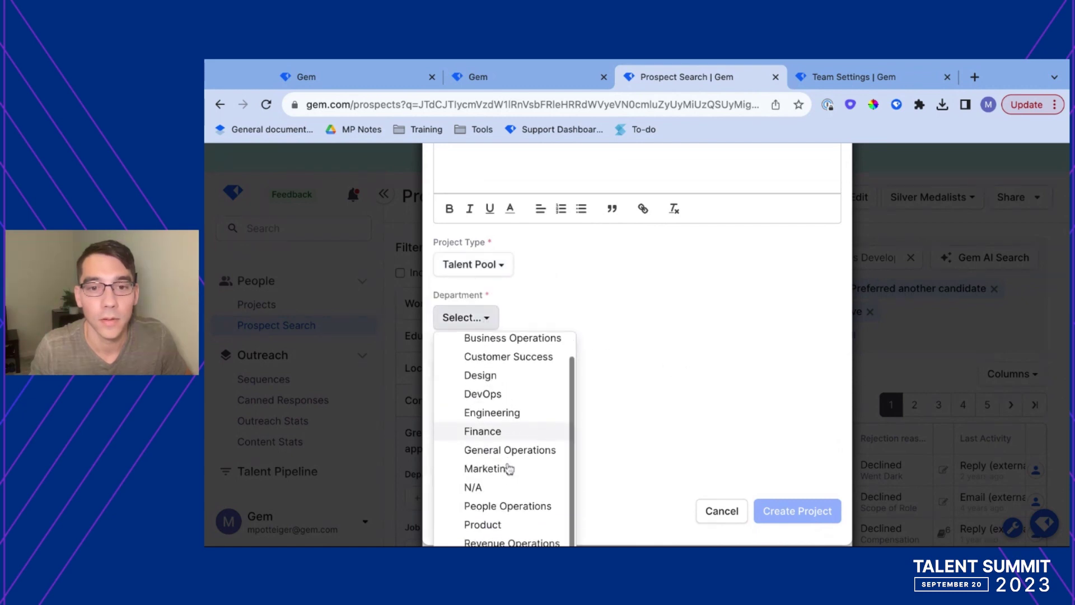
click(510, 497)
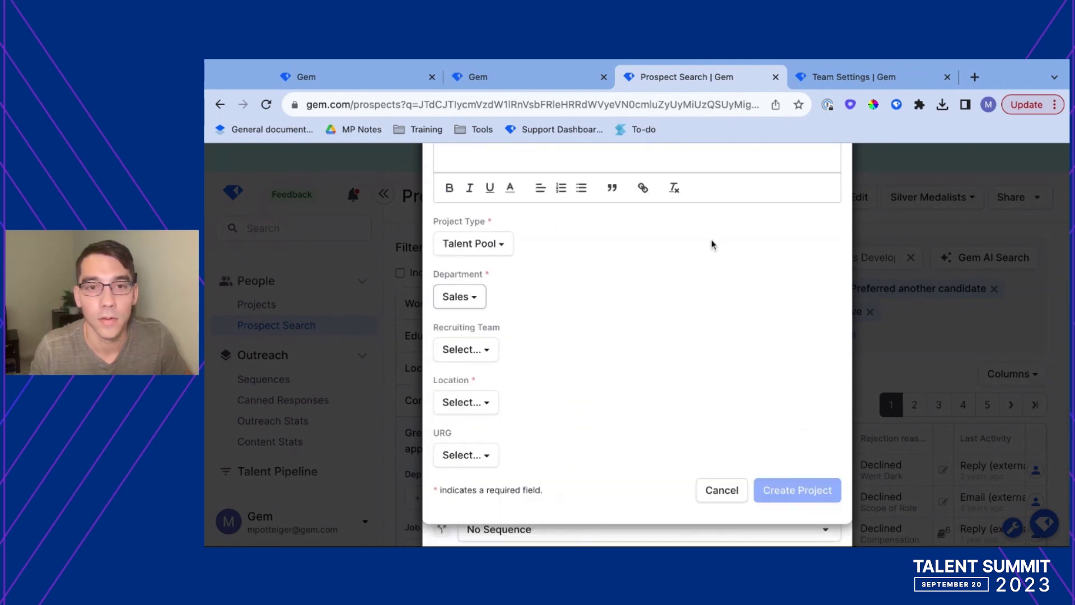
click(486, 409)
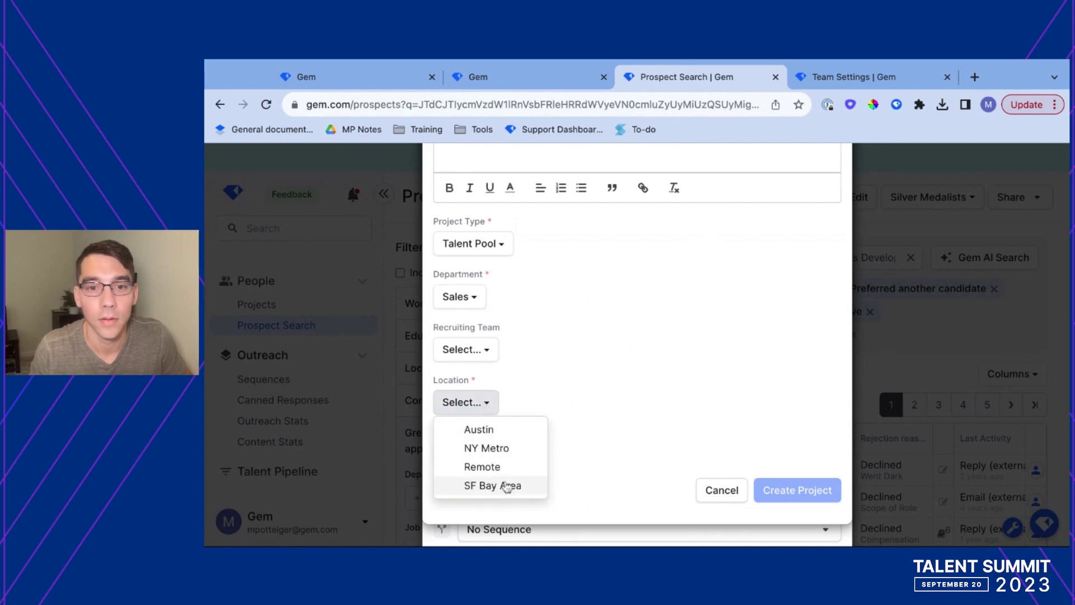
click(497, 467)
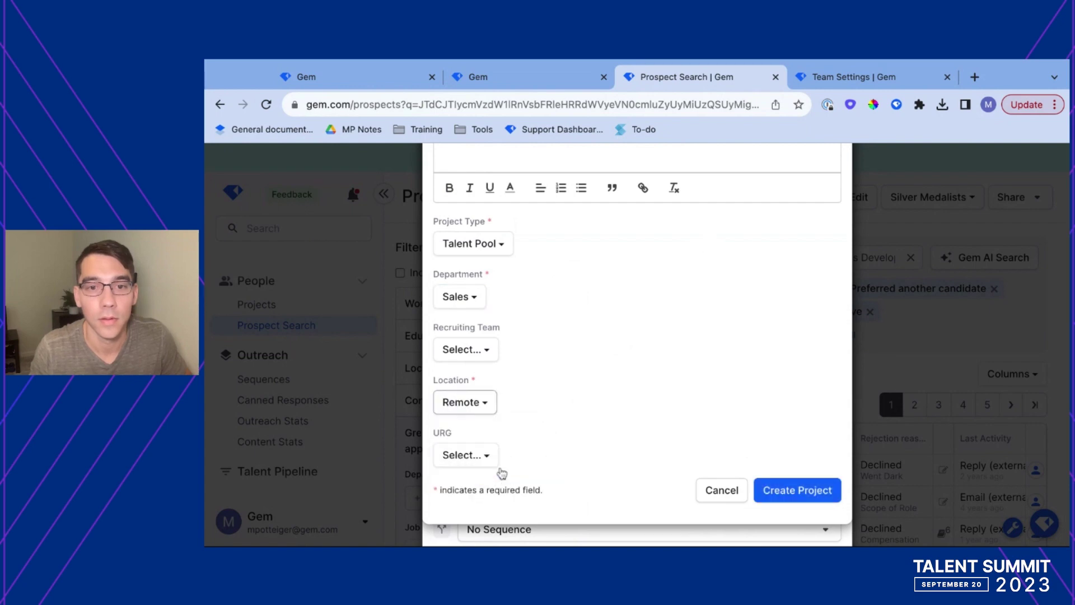
click(795, 500)
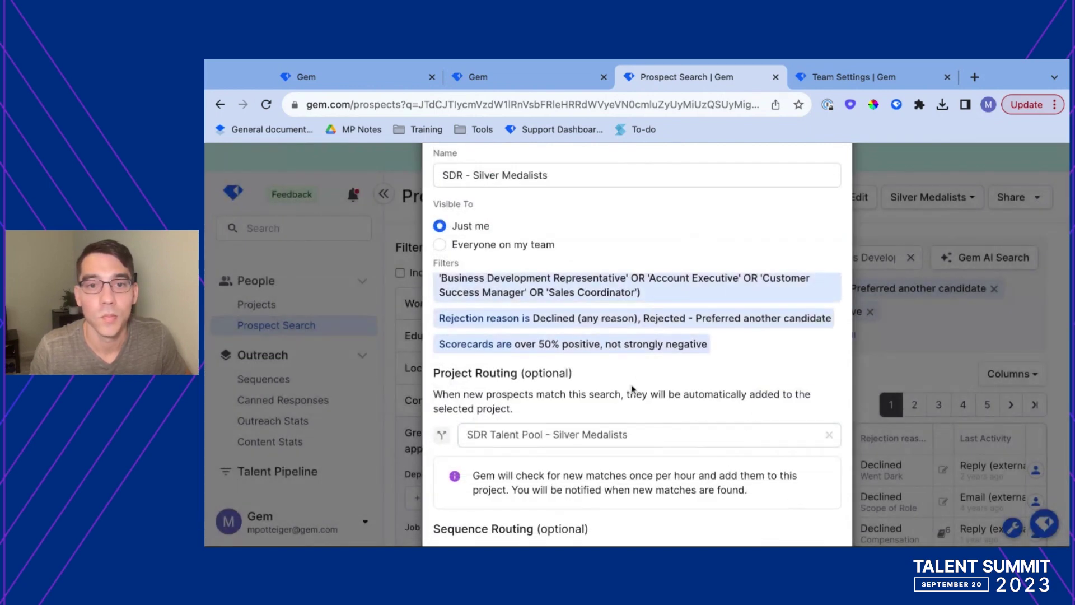
Step: Review the search's filters and routing options, and save the "SDR - Silver Medalists" search without a sequence
scroll(646, 368, down, 2)
scroll(646, 367, up, 4)
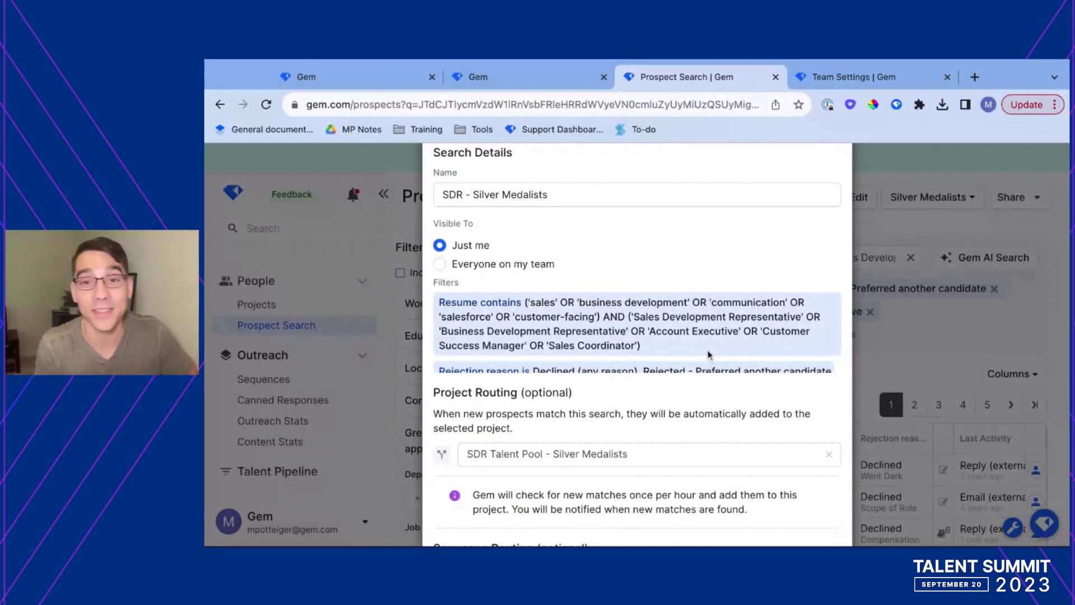
scroll(678, 346, down, 2)
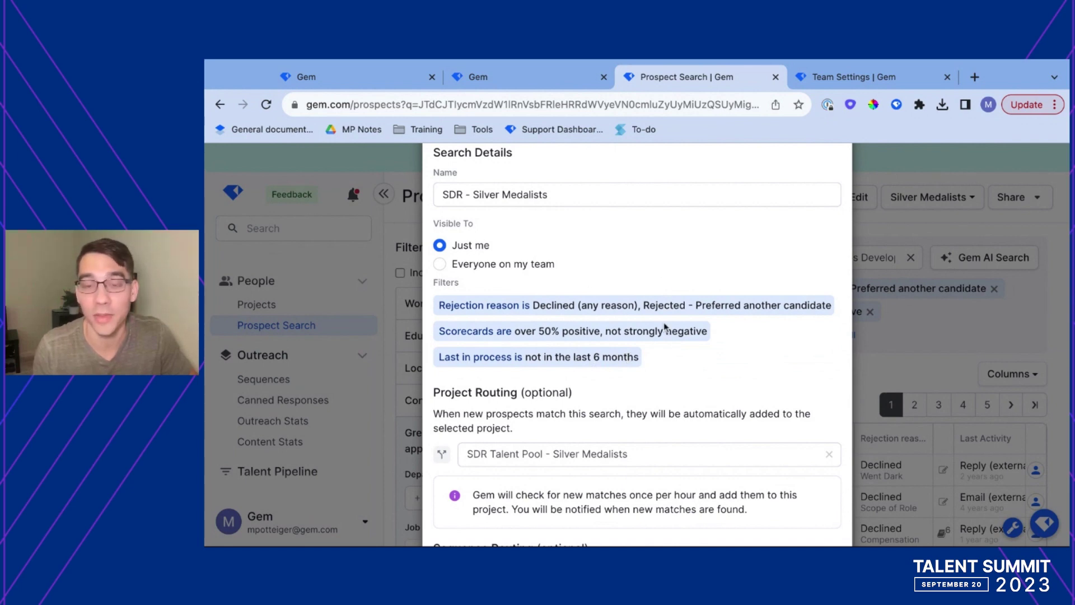
scroll(667, 326, down, 3)
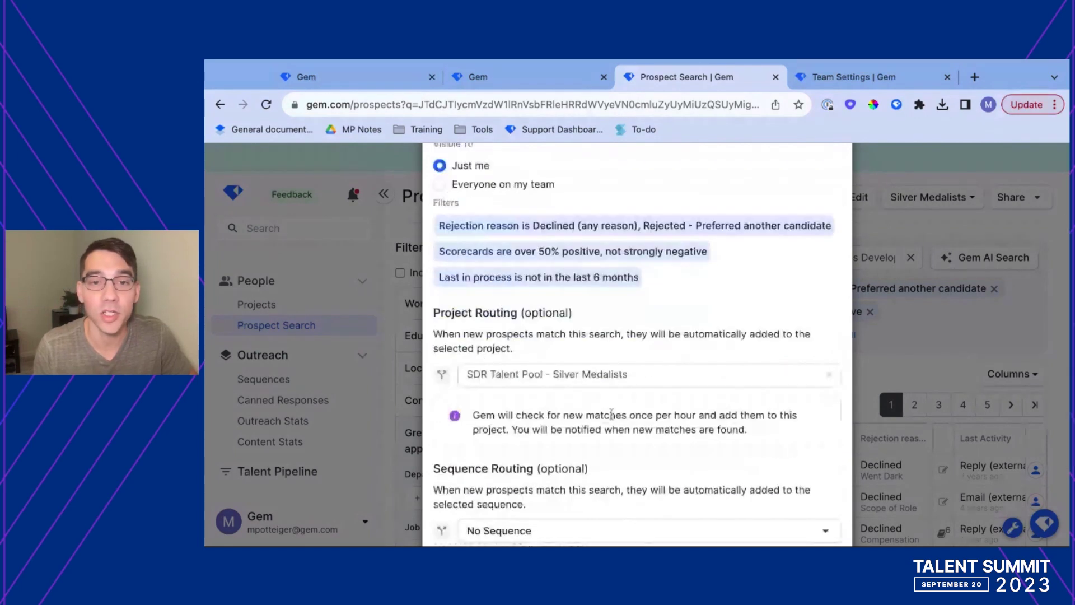
scroll(611, 414, down, 3)
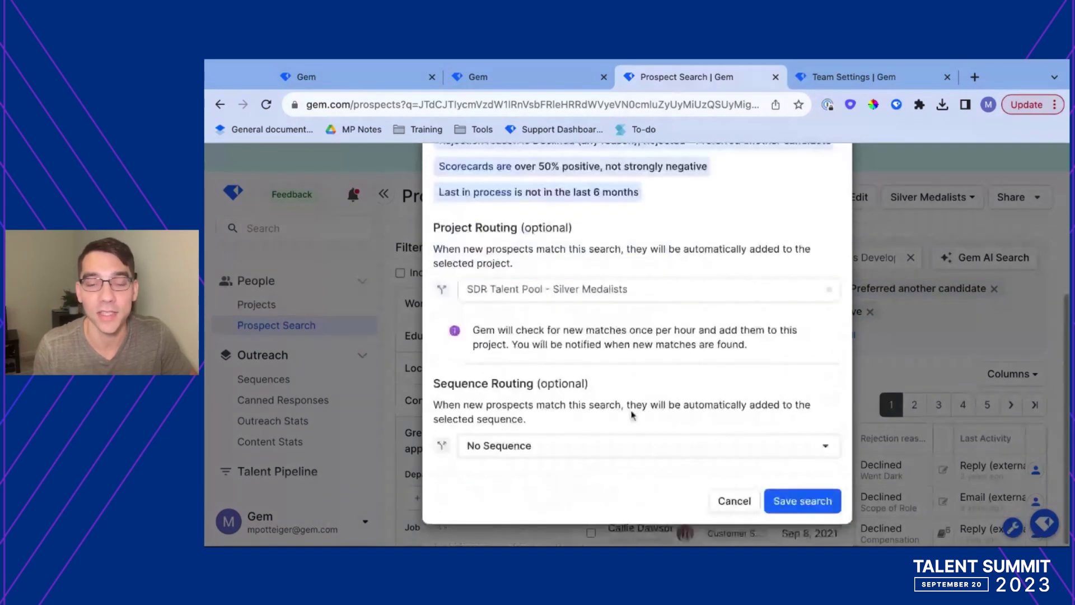
click(802, 501)
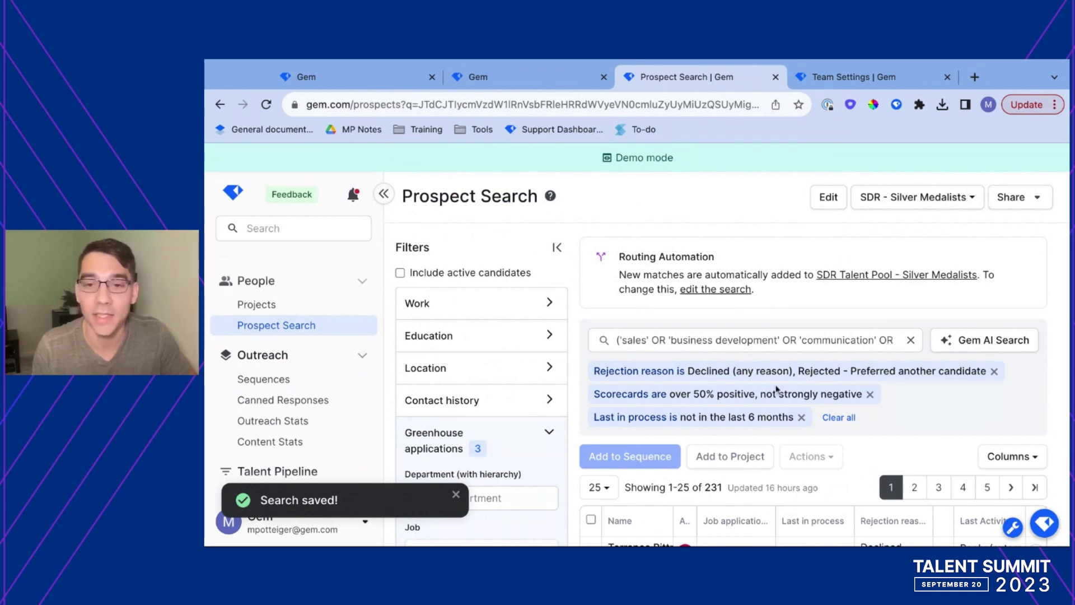
Step: Reopen the saved search's details, review its filters, project routing and sequence routing, and close them without updating
scroll(777, 388, down, 1)
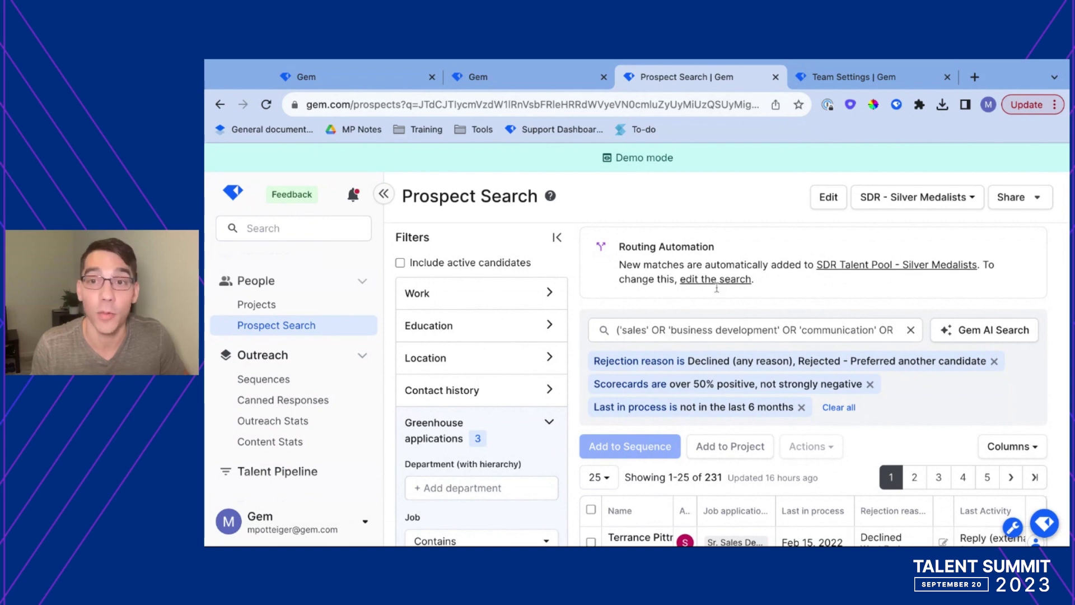
click(829, 201)
scroll(723, 465, down, 2)
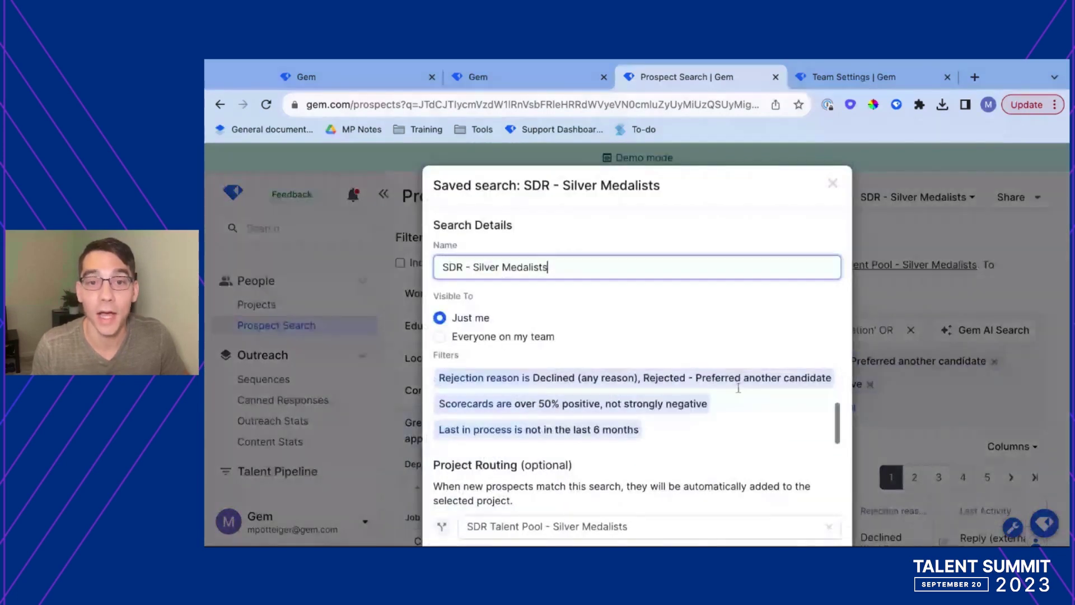
scroll(707, 459, down, 5)
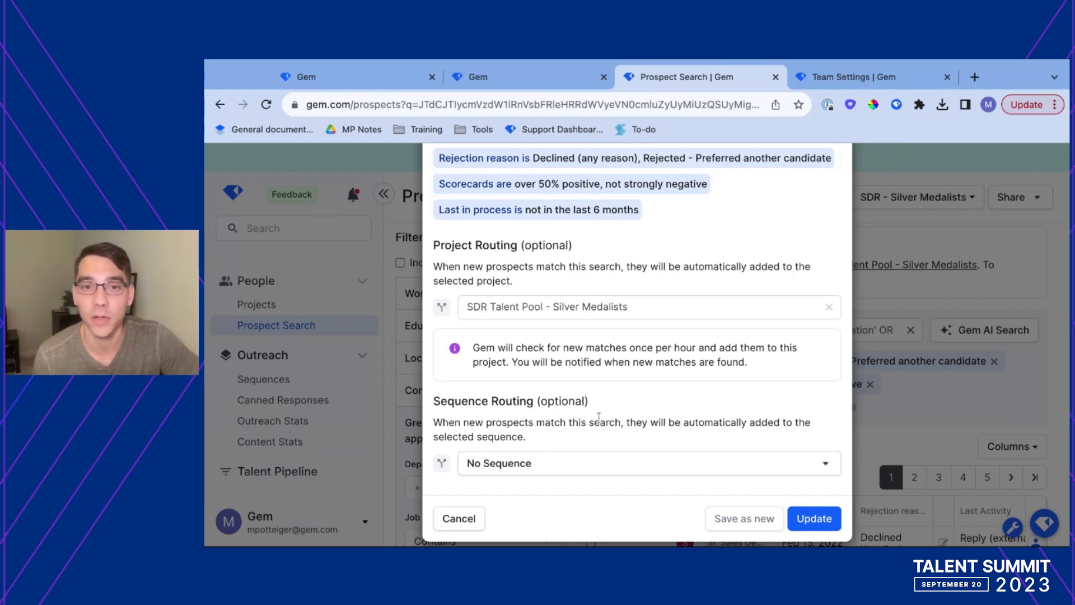
scroll(624, 247, up, 4)
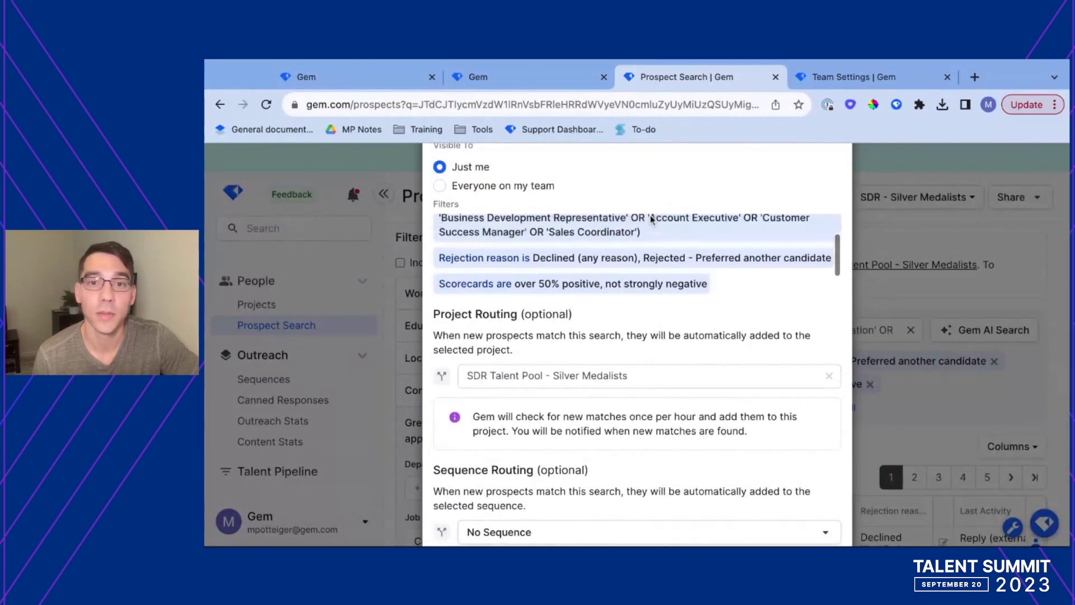
scroll(651, 219, up, 2)
scroll(661, 368, down, 1)
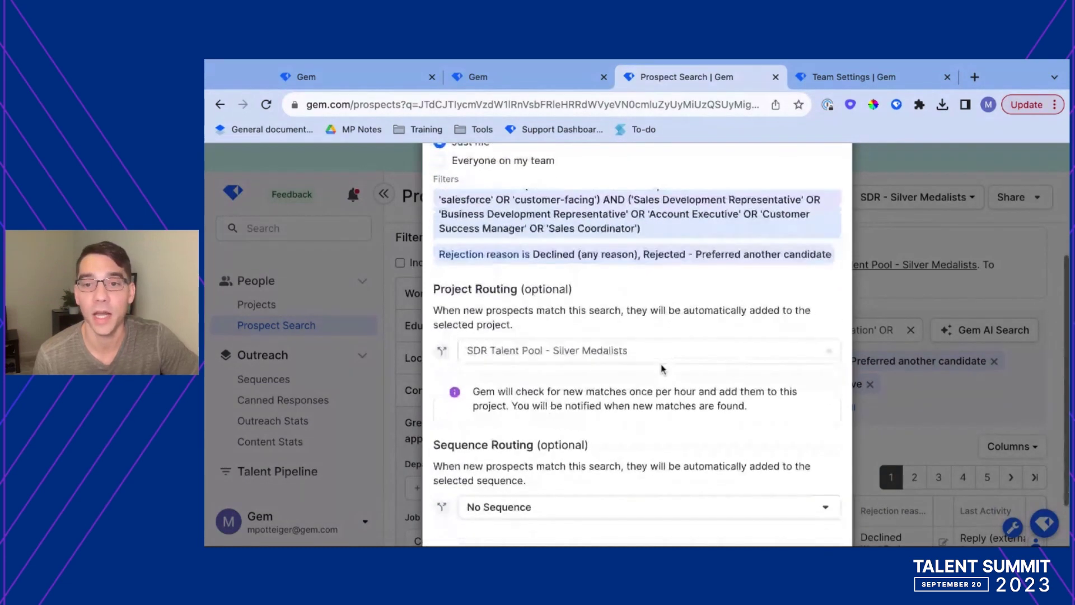
scroll(661, 368, down, 2)
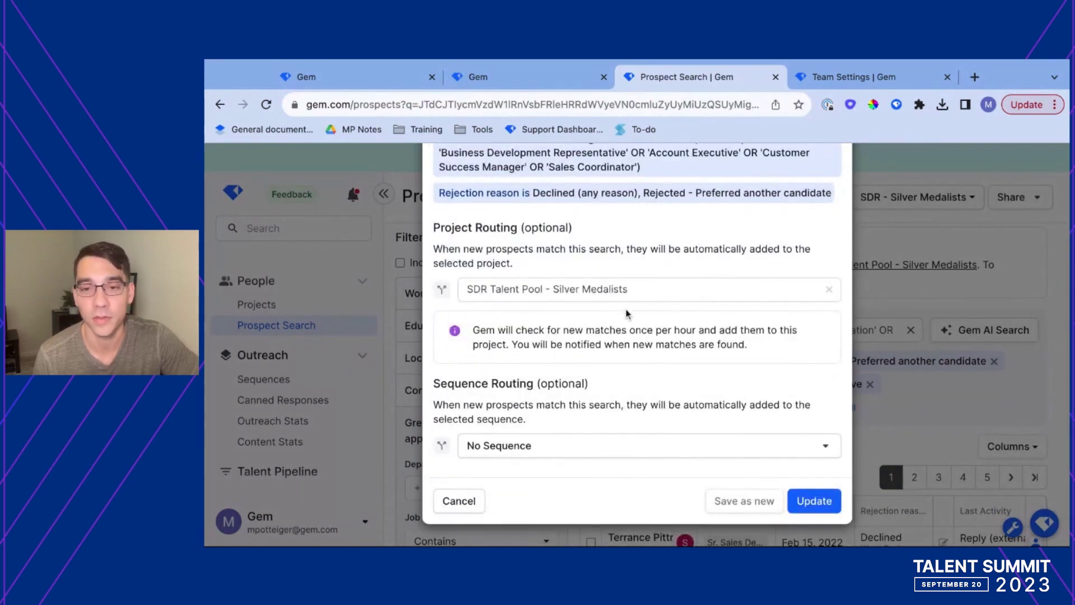
click(473, 505)
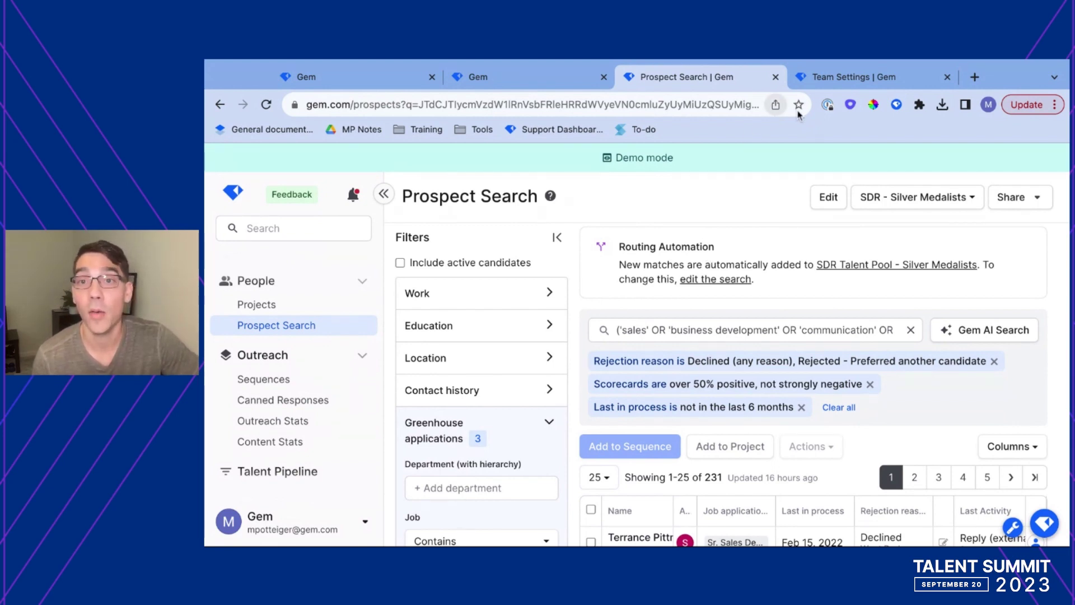
Step: Switch to the Team Settings customization page and check the account menu that leads to team settings
click(848, 83)
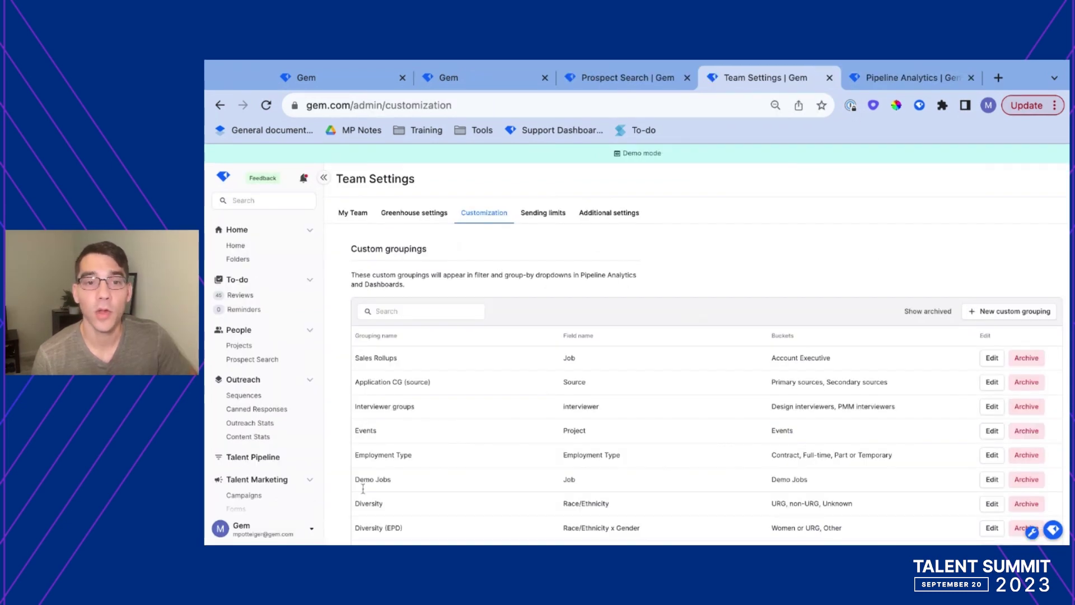
click(290, 535)
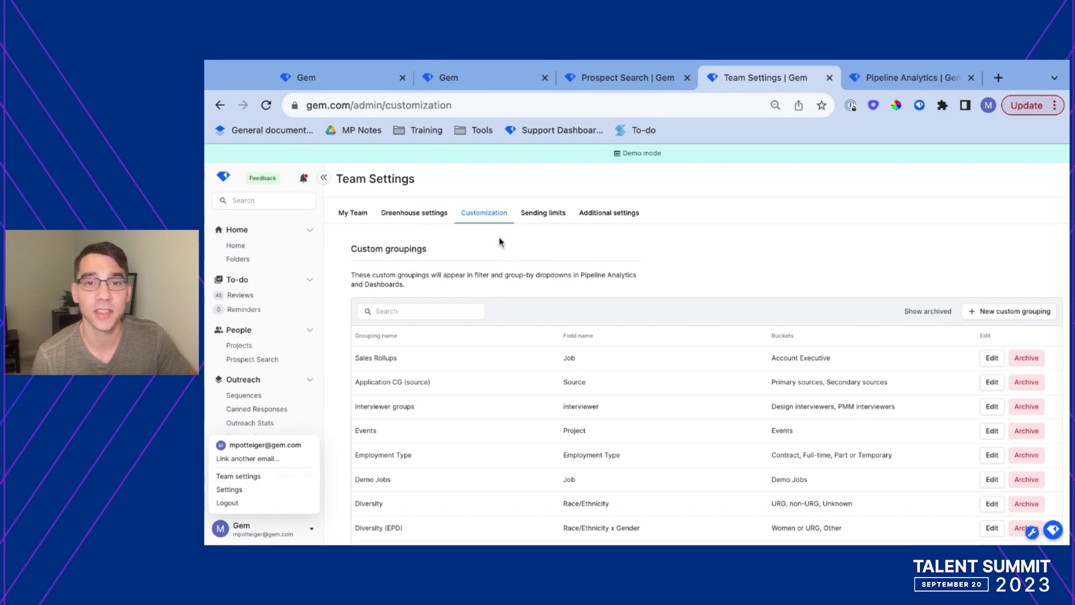
click(771, 257)
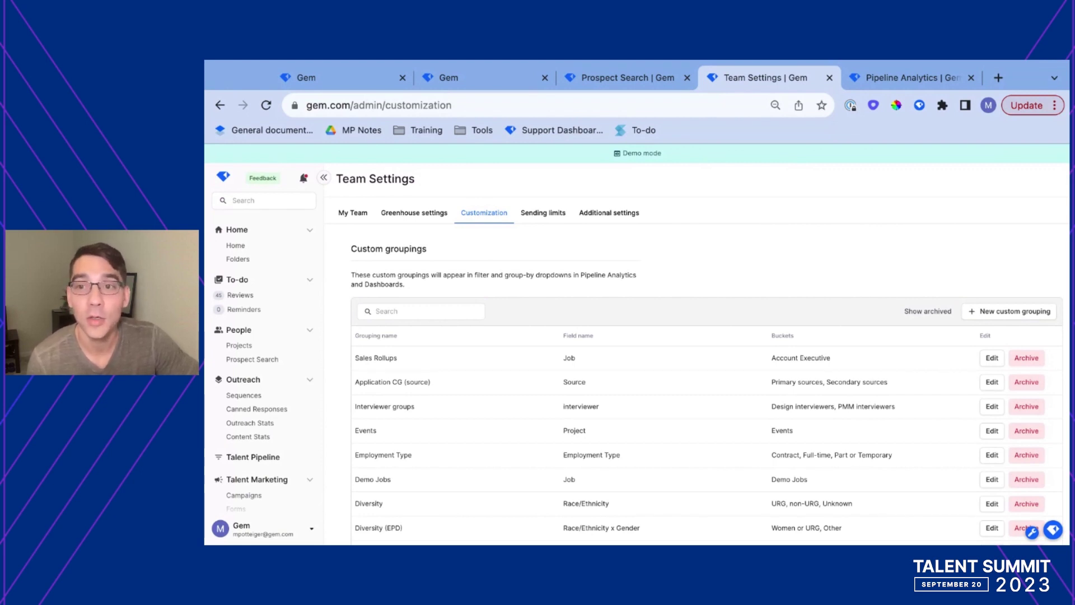
Step: Start a new custom grouping named "Regions" based on the Office field
click(1002, 311)
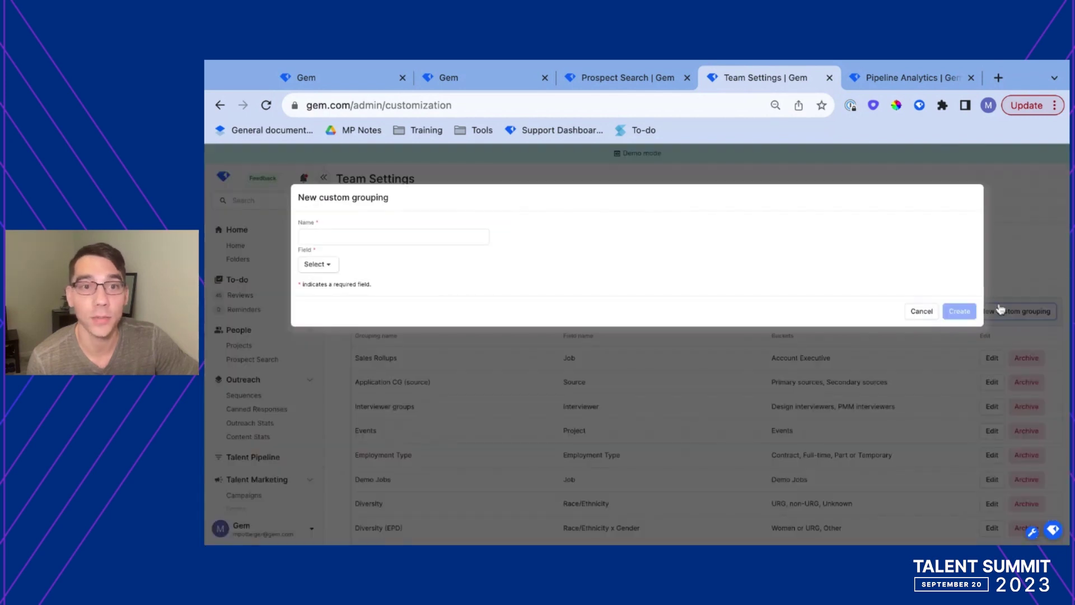
text(Regions)
click(335, 266)
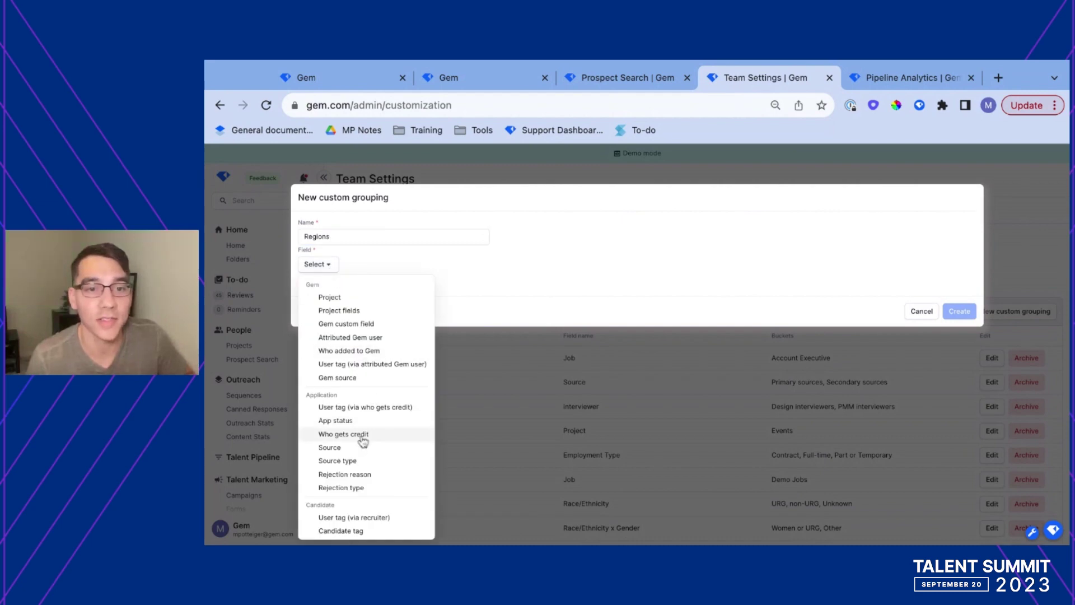
scroll(361, 440, down, 3)
scroll(363, 441, down, 1)
scroll(363, 441, up, 2)
scroll(363, 441, down, 4)
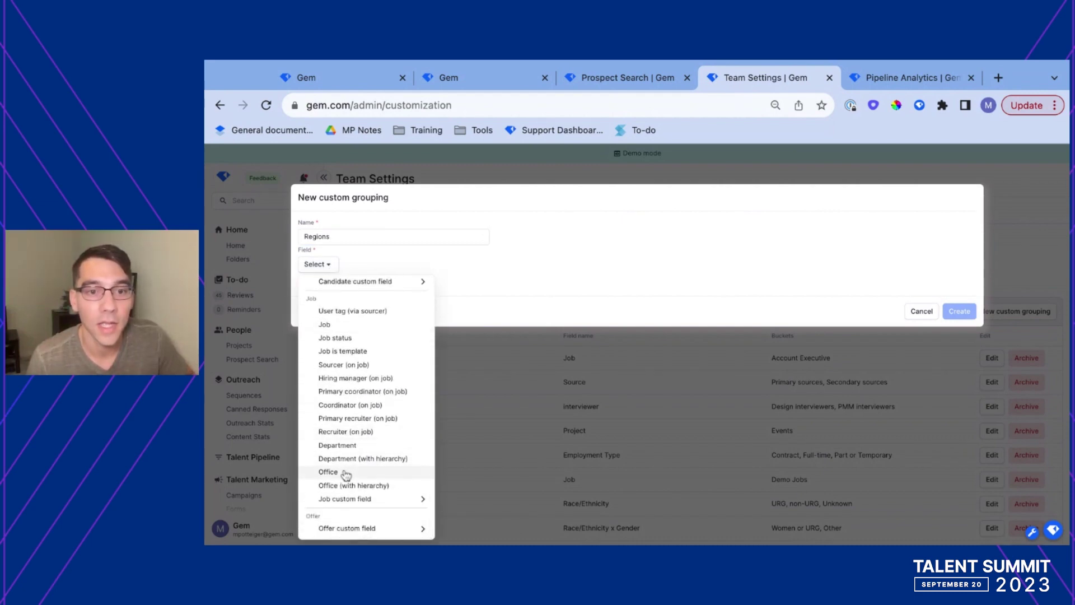
click(342, 473)
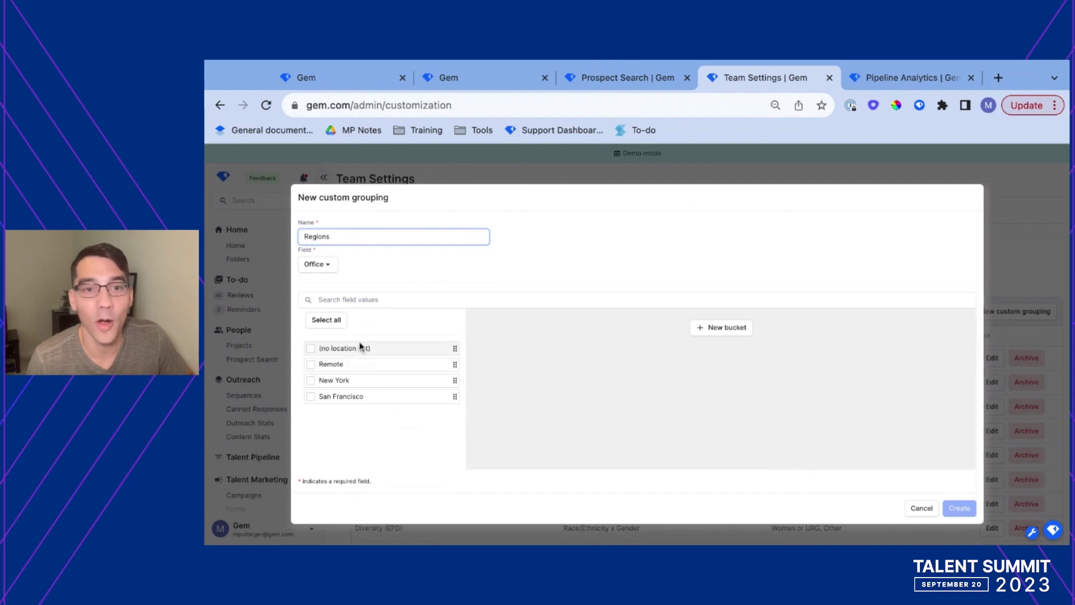
Step: Add a "Southeast" bucket to the Regions grouping, and cancel the grouping without creating it
click(727, 329)
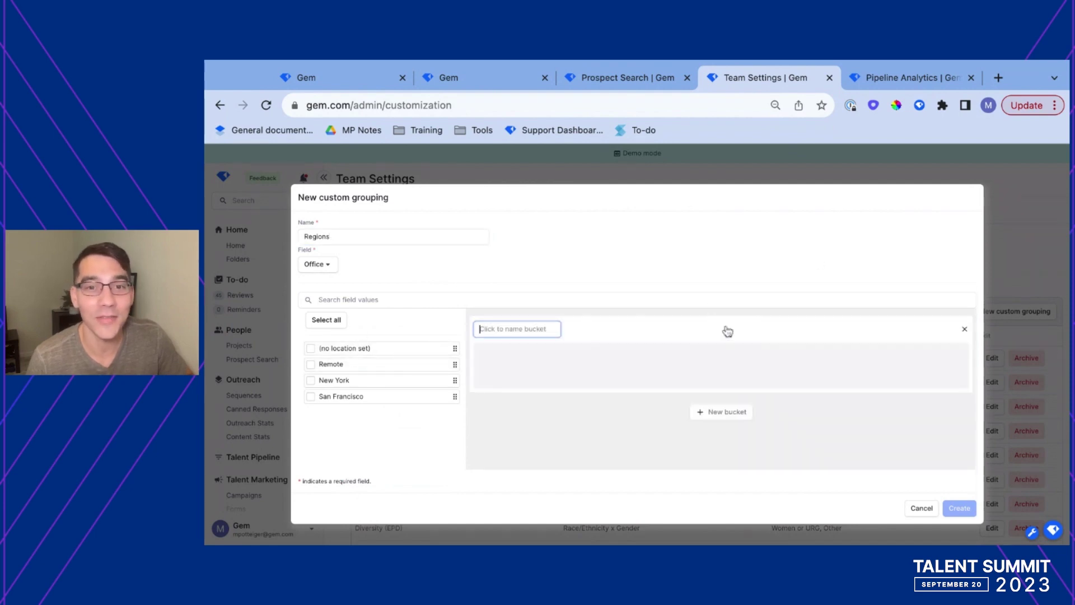
text(Southeast)
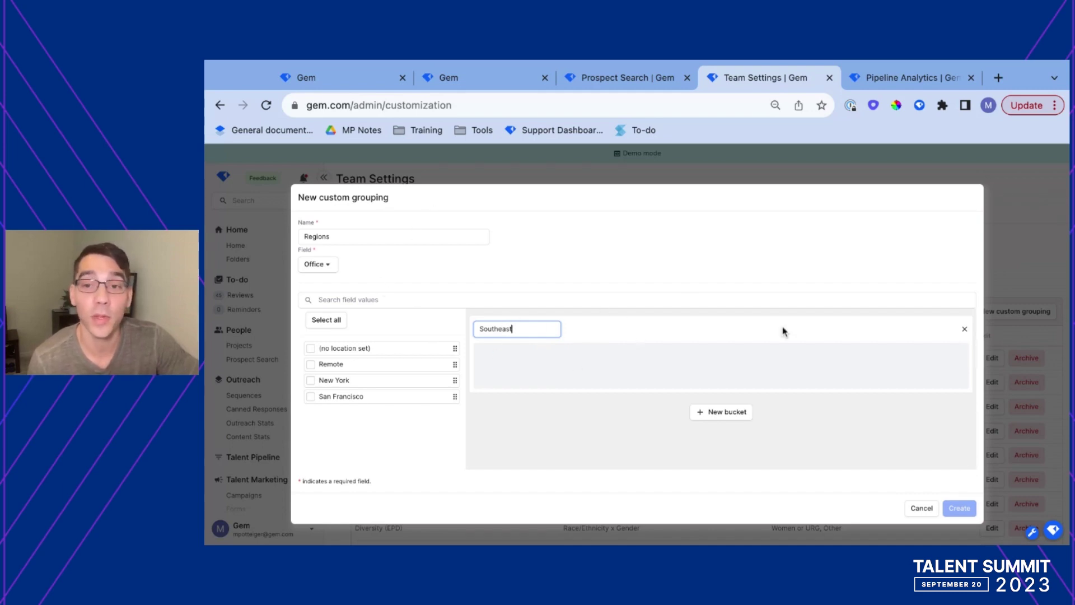
click(921, 508)
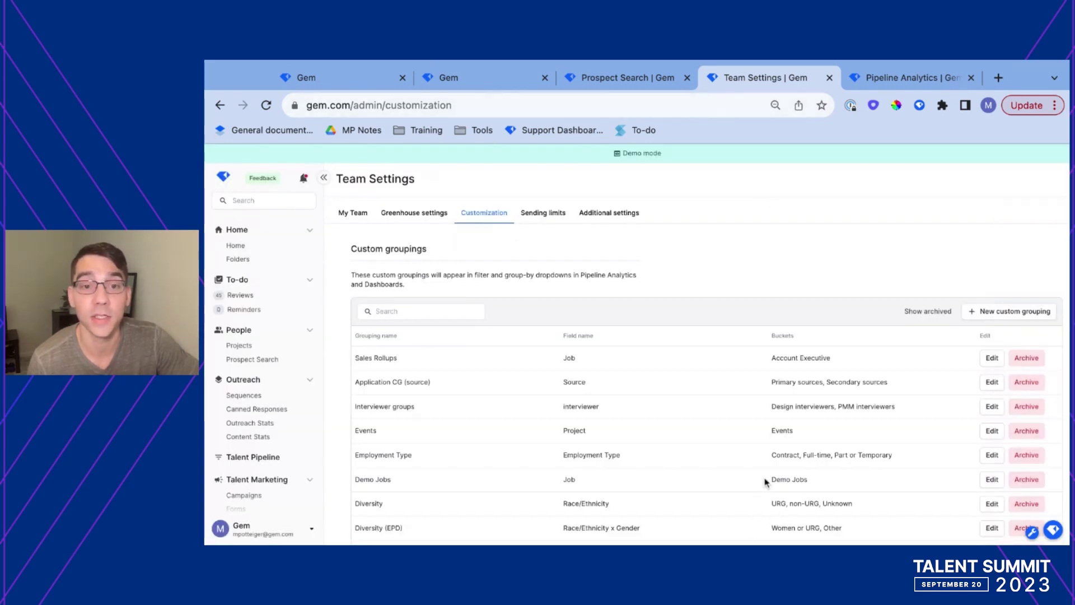
Step: Open the Custom Teams grouping for editing, review the departments in its GTM, EPD and G&A buckets, and save it
scroll(764, 477, down, 1)
scroll(587, 461, down, 3)
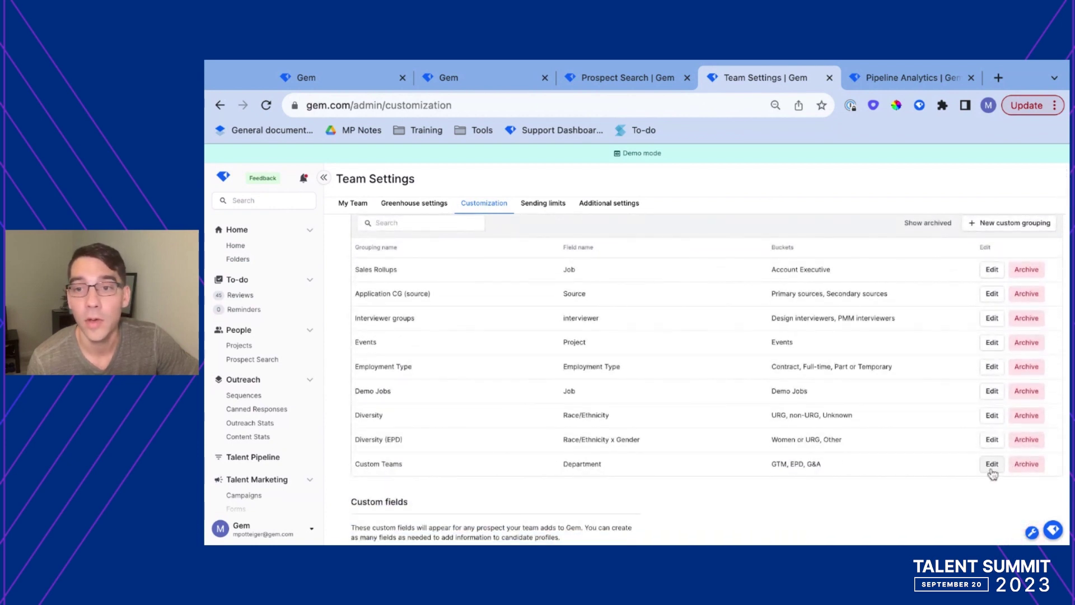
click(990, 464)
scroll(561, 412, up, 4)
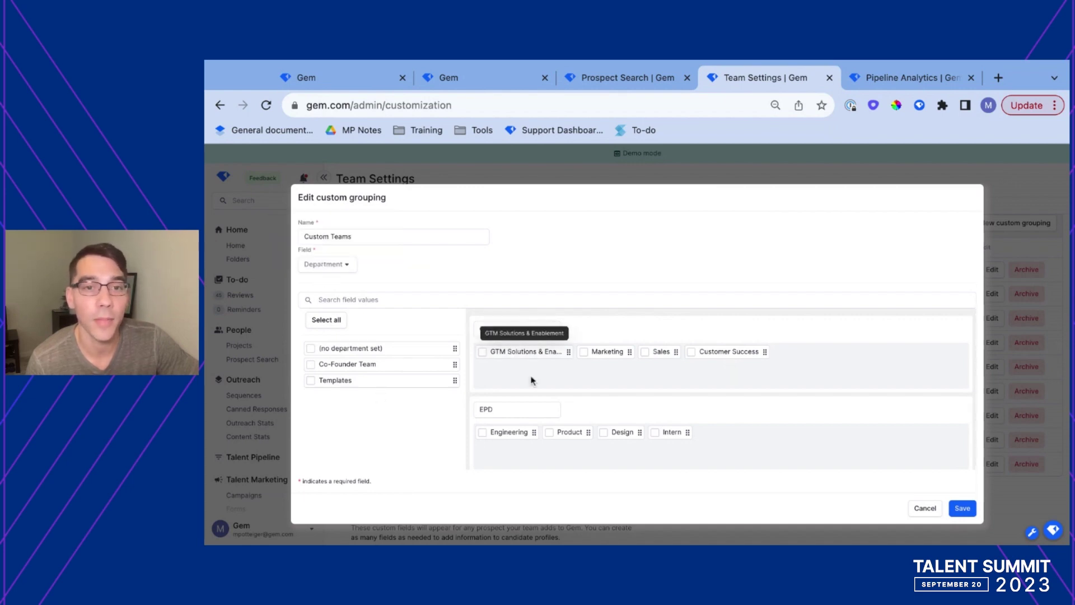
scroll(593, 401, down, 1)
scroll(594, 401, down, 2)
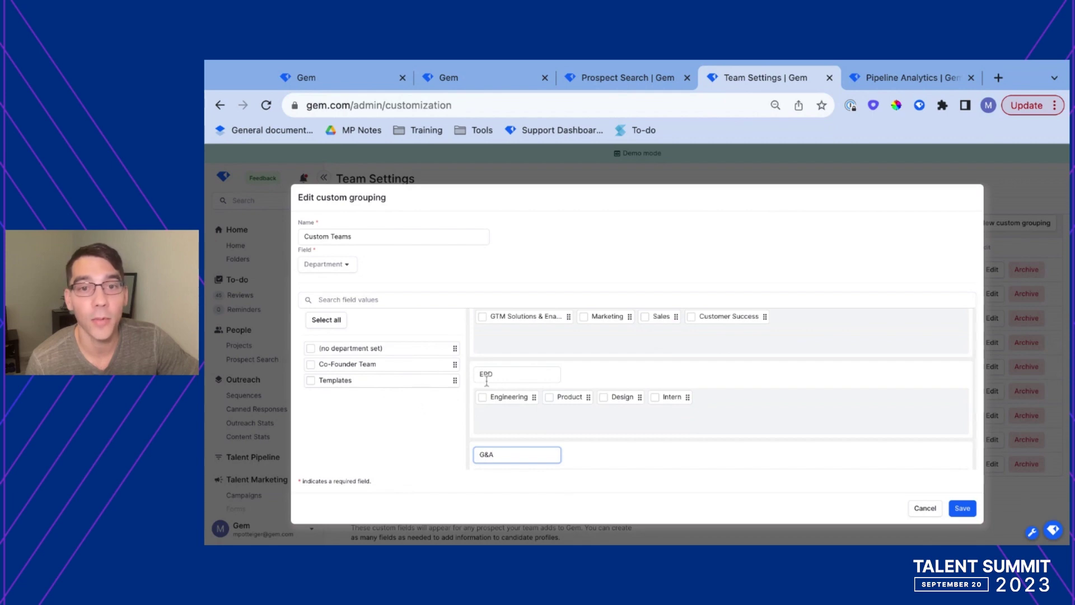
scroll(628, 440, down, 3)
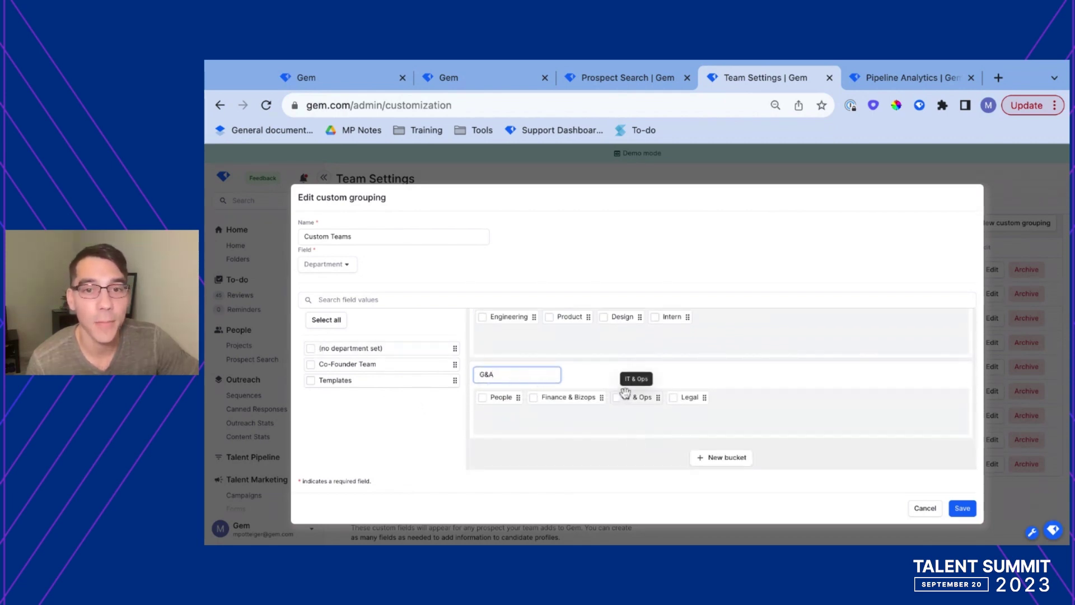
scroll(540, 364, up, 4)
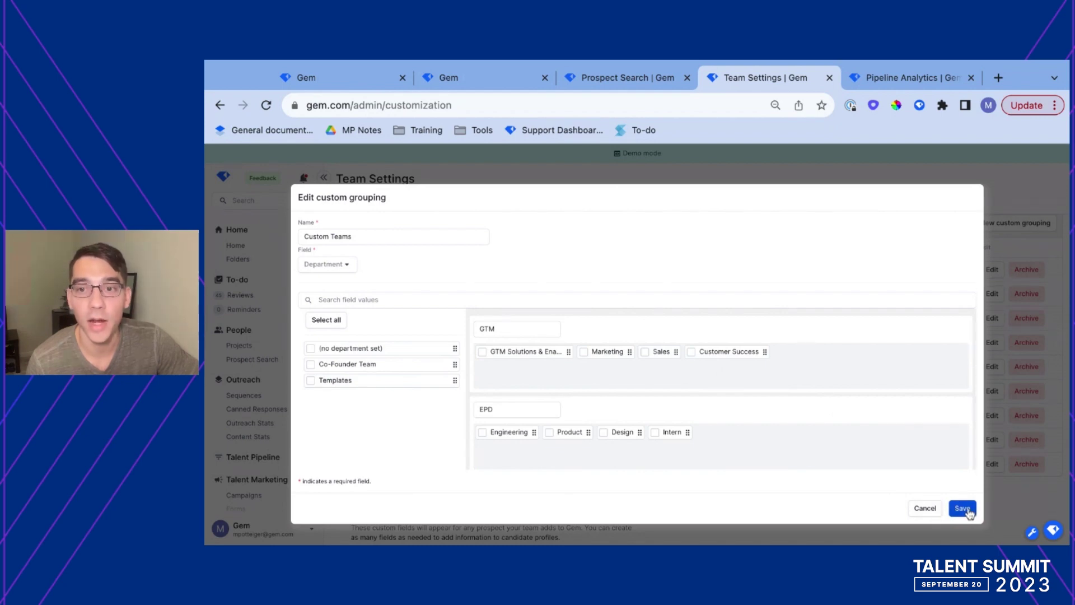
click(961, 508)
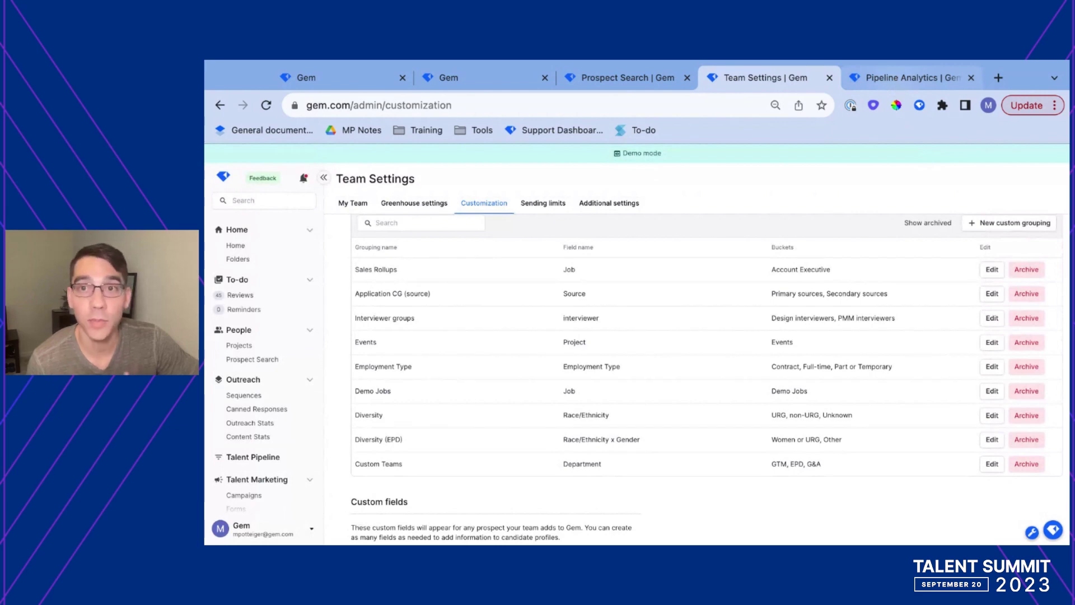
Step: Switch to the Pipeline Analytics page and group the table by the Custom Teams custom grouping
key(ctrl+Tab)
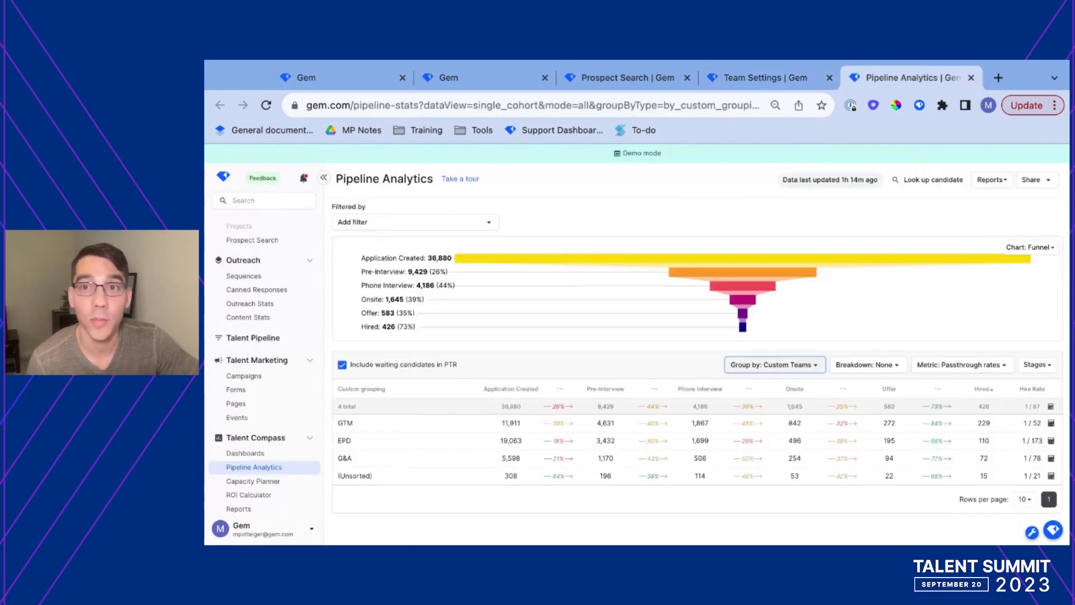
click(757, 367)
scroll(778, 314, down, 5)
mouse_move(777, 313)
mouse_move(779, 348)
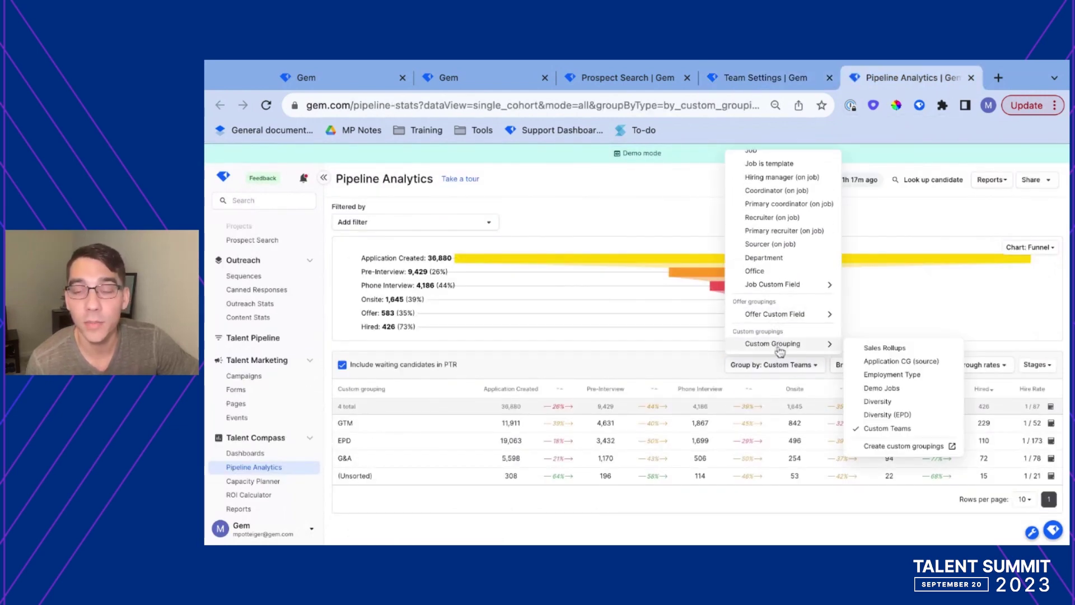
click(881, 435)
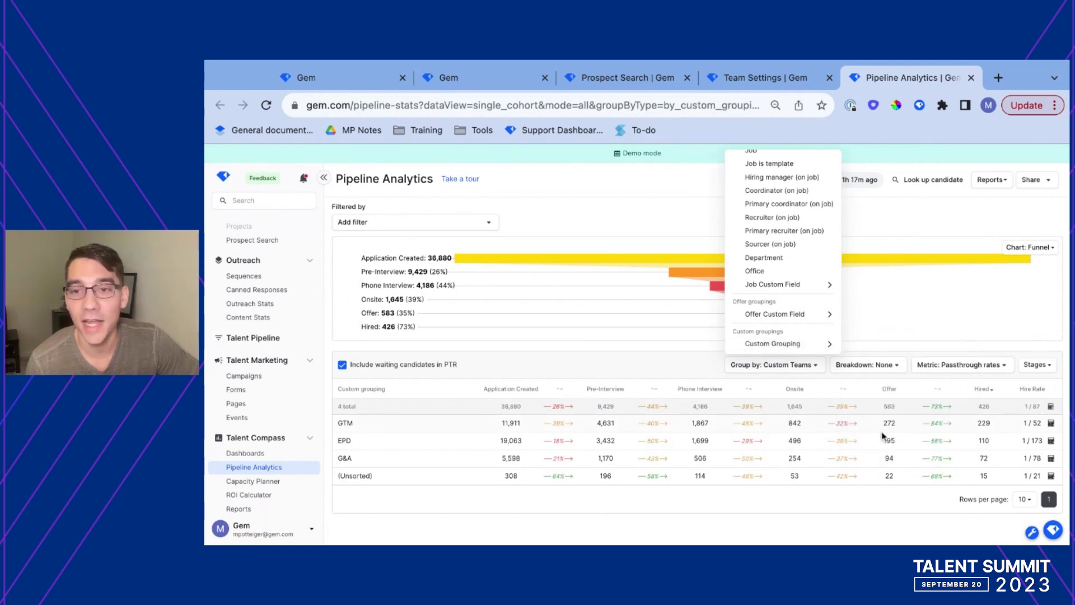
click(731, 512)
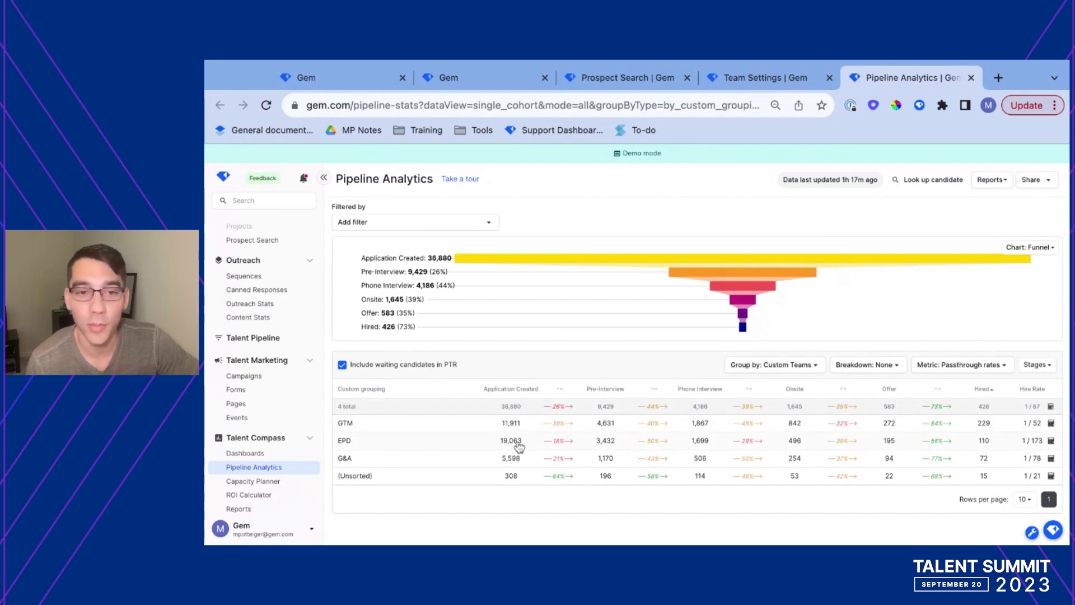
Step: Break the Custom Teams pipeline table down by Gender, and return to the Team Settings customization page
click(886, 365)
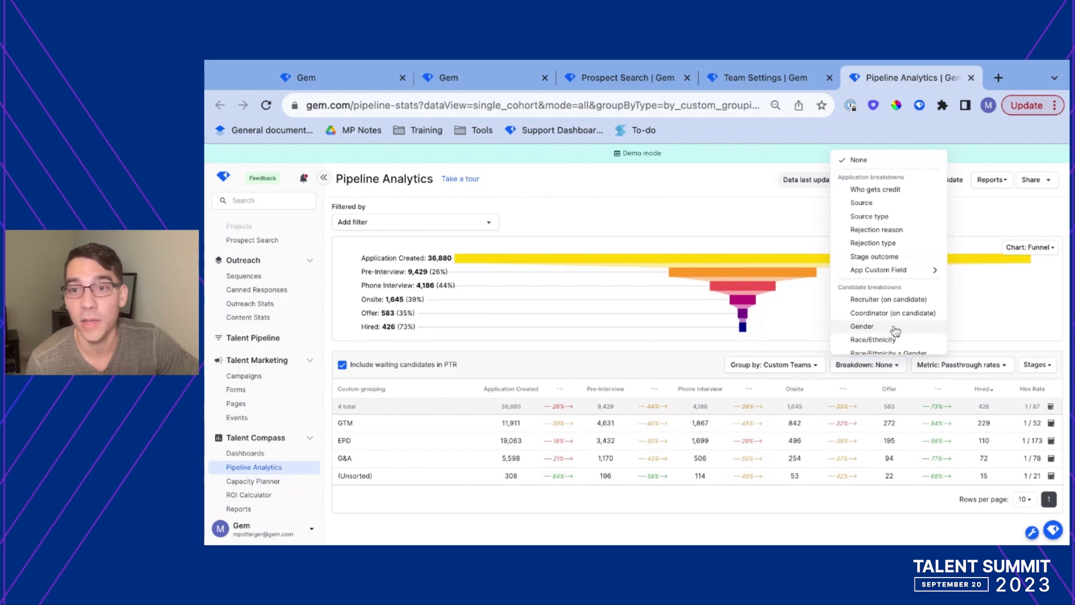
scroll(890, 328, down, 2)
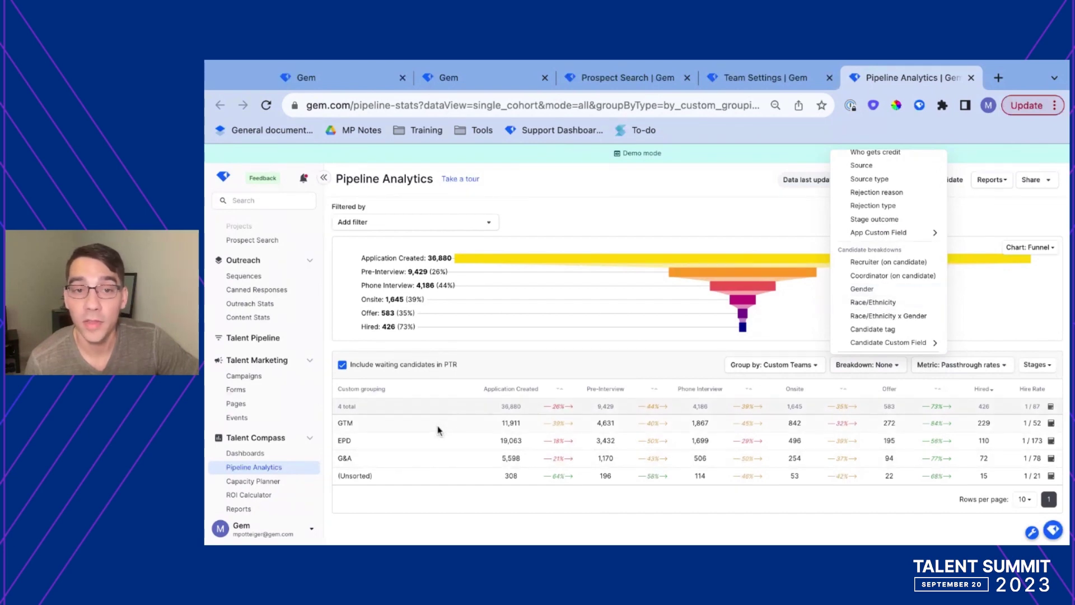
click(882, 290)
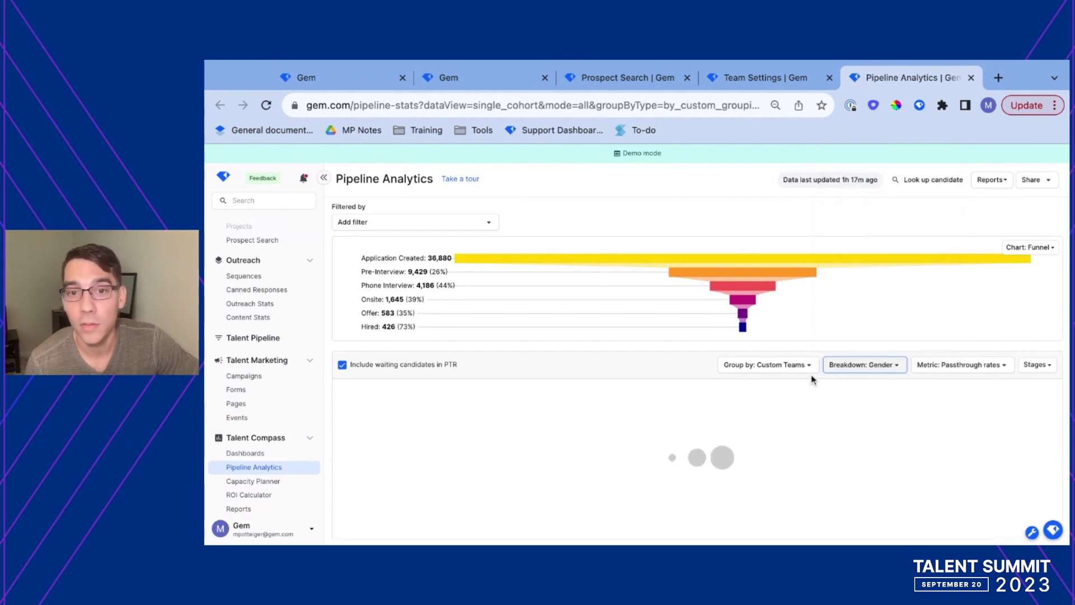
scroll(616, 403, down, 1)
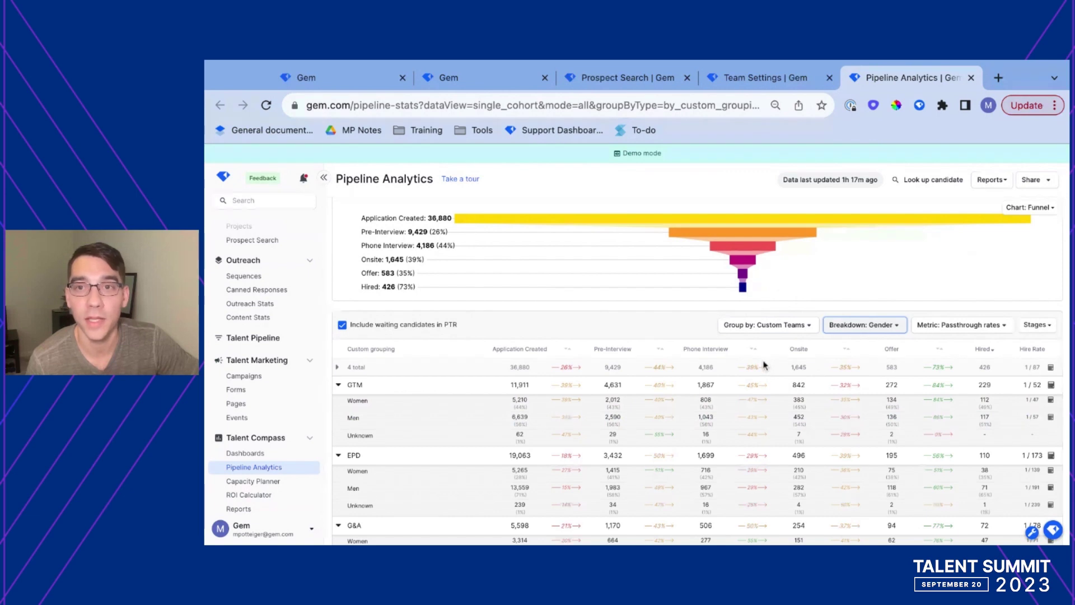
click(760, 82)
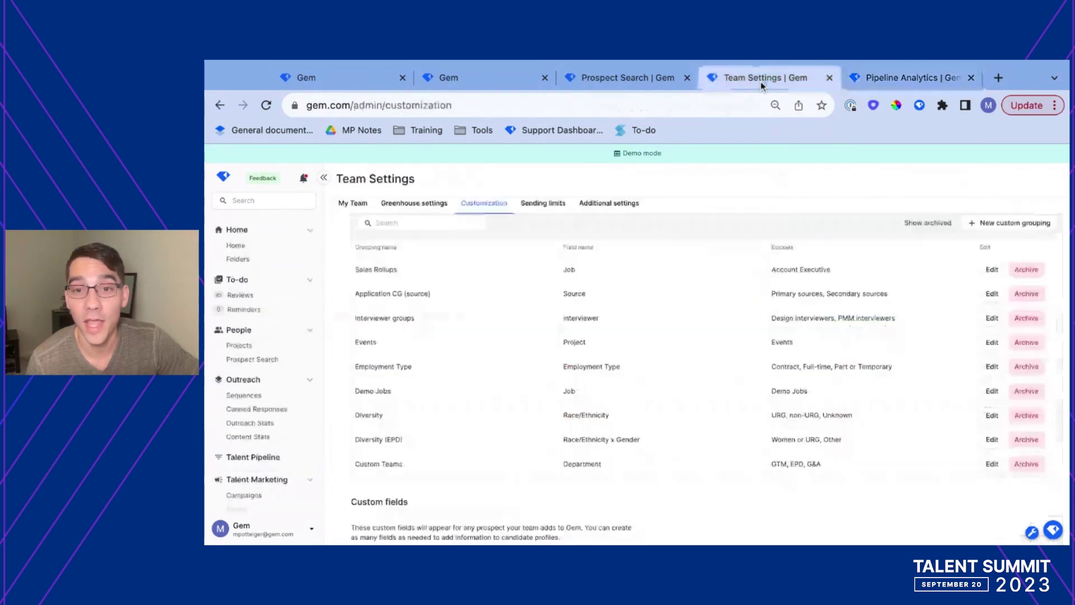